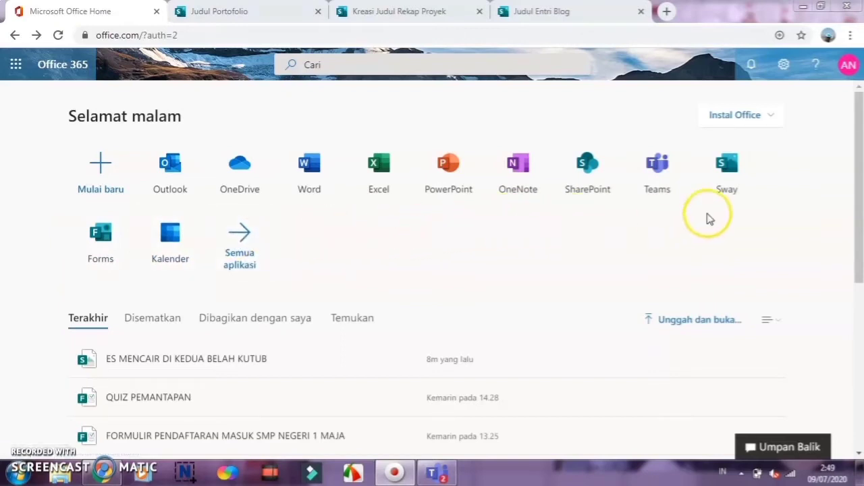
# - Open Sway from the Office 365 home page and show its full gallery of templates
pyautogui.click(729, 166)
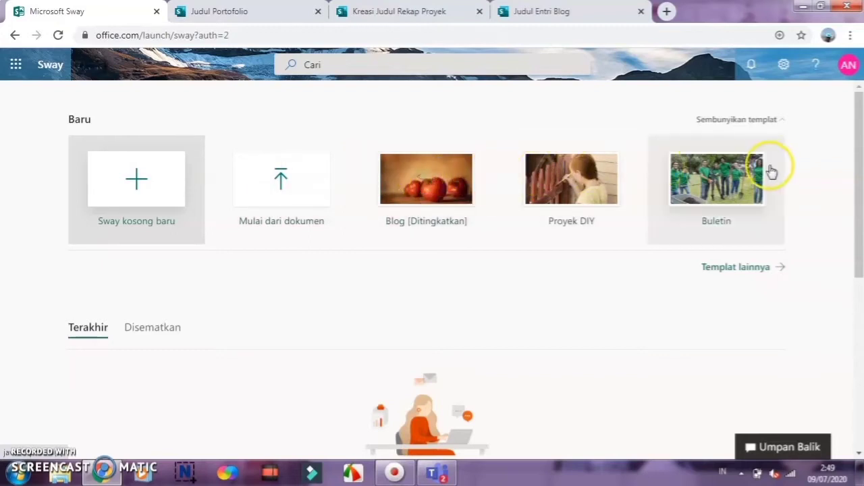
pyautogui.click(736, 269)
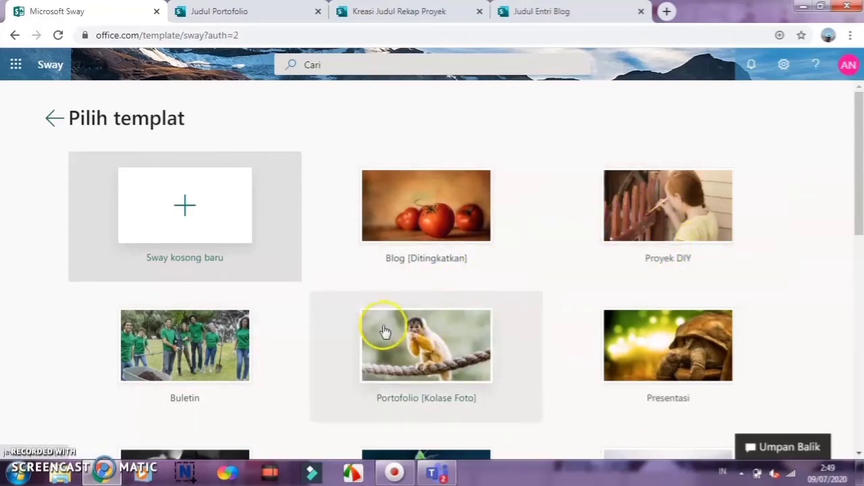
pyautogui.scroll(-1, 250, 318)
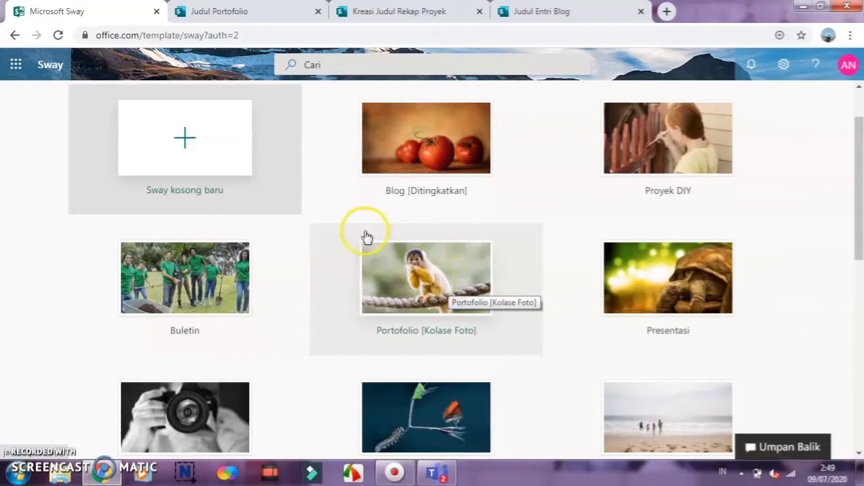
pyautogui.scroll(1, 358, 235)
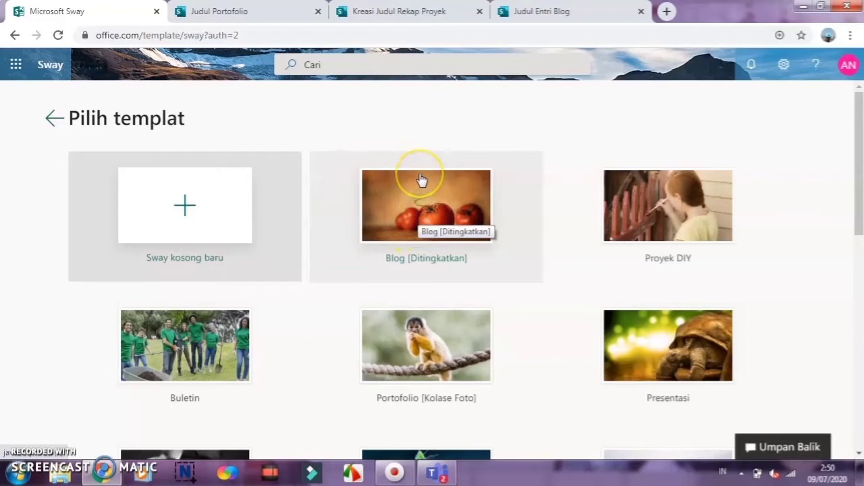
# - Examine the Judul Entri Blog template preview from its title image through the text, photo grid and embedded tweet
pyautogui.click(548, 12)
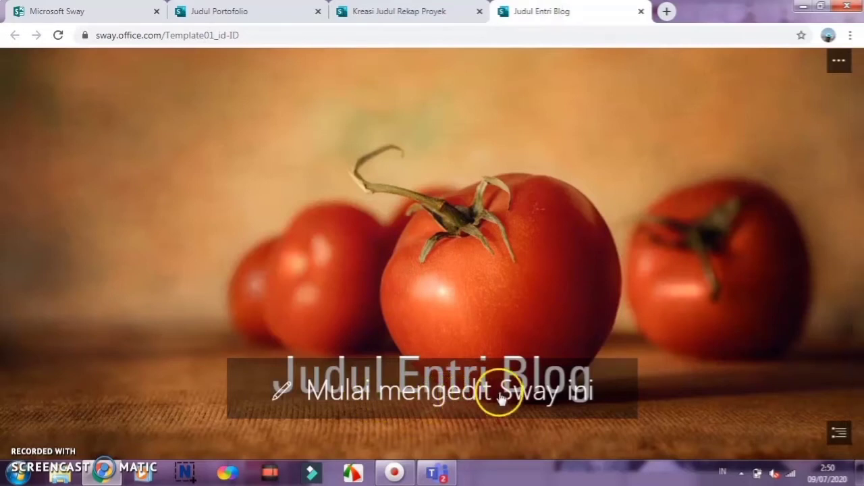
pyautogui.scroll(-4, 476, 315)
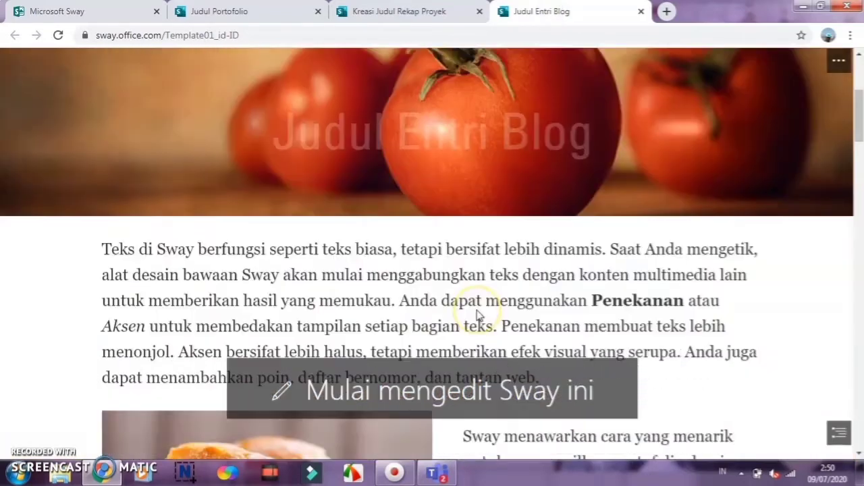
pyautogui.scroll(-8, 412, 309)
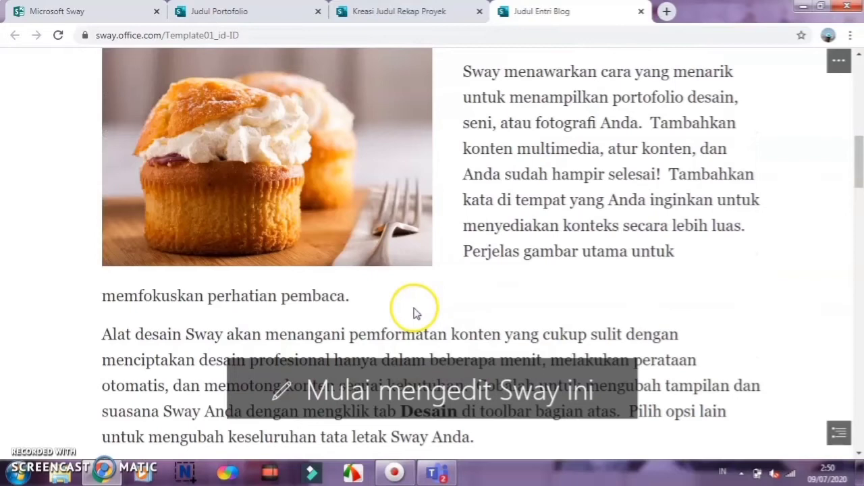
pyautogui.scroll(-10, 414, 308)
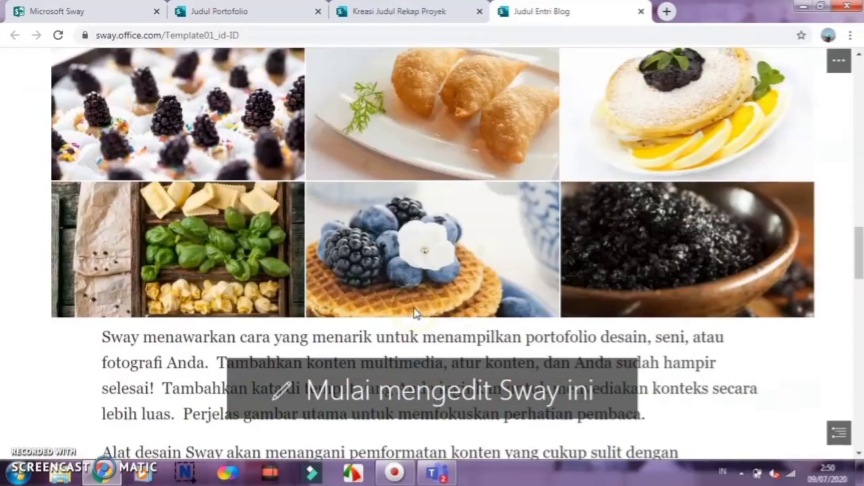
pyautogui.scroll(-11, 415, 311)
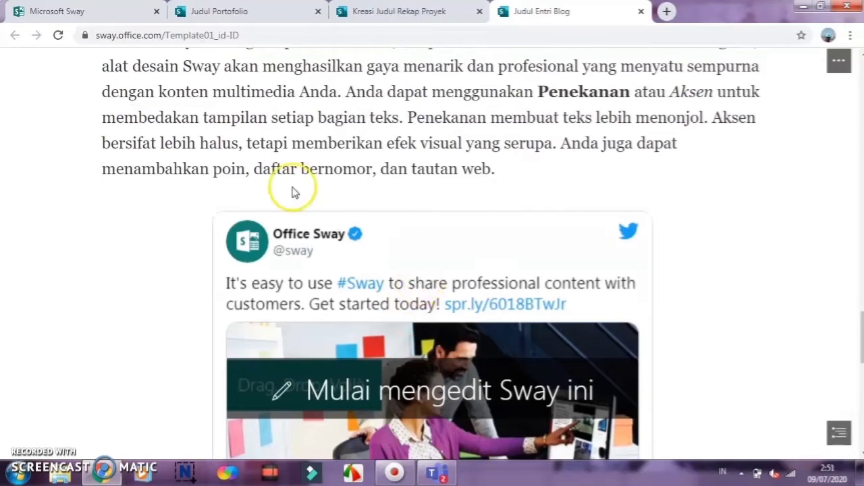
pyautogui.scroll(1, 240, 172)
pyautogui.scroll(12, 240, 173)
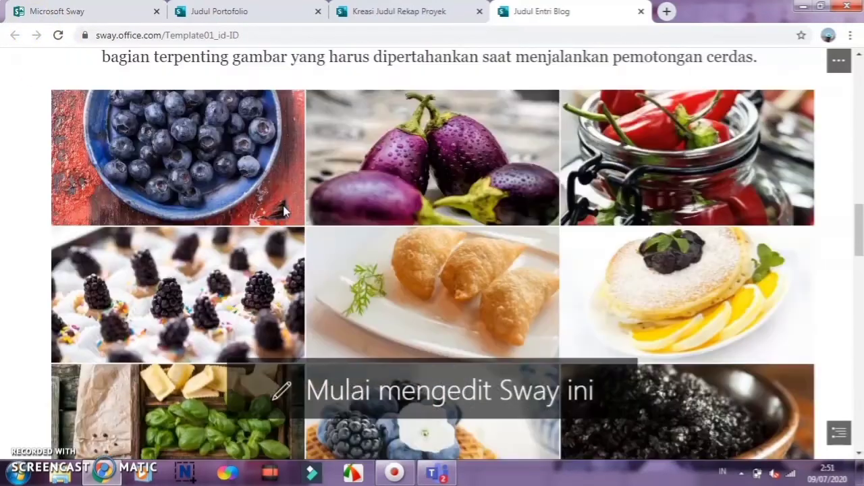
pyautogui.scroll(12, 283, 212)
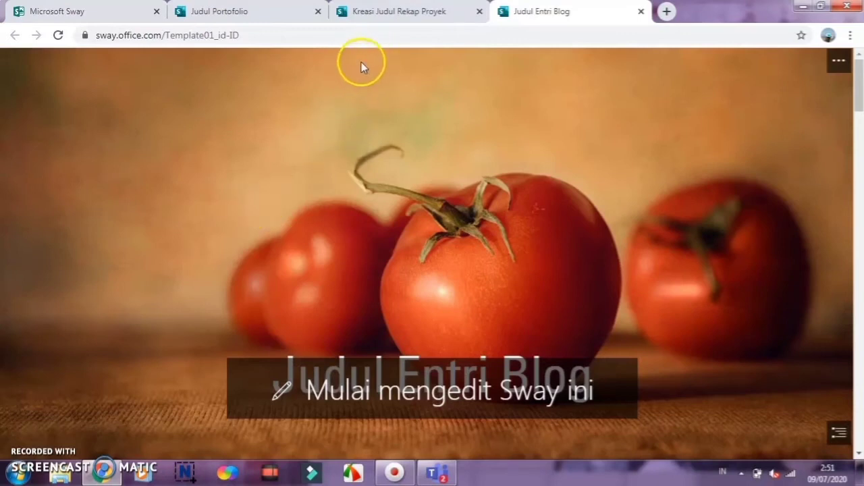
# - Examine the Kreasi Judul Rekap Proyek template preview, going through its introduction, preparation, work and step sections
pyautogui.click(414, 15)
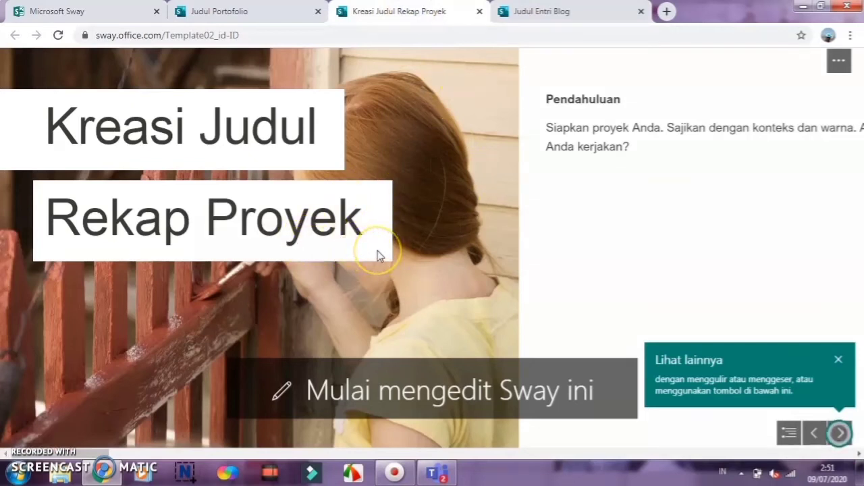
pyautogui.scroll(-1, 376, 252)
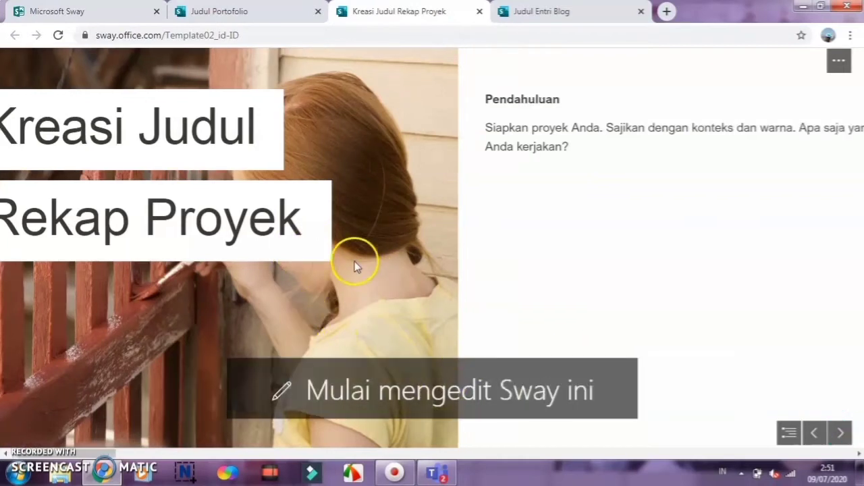
pyautogui.scroll(-2, 355, 265)
pyautogui.scroll(-3, 530, 292)
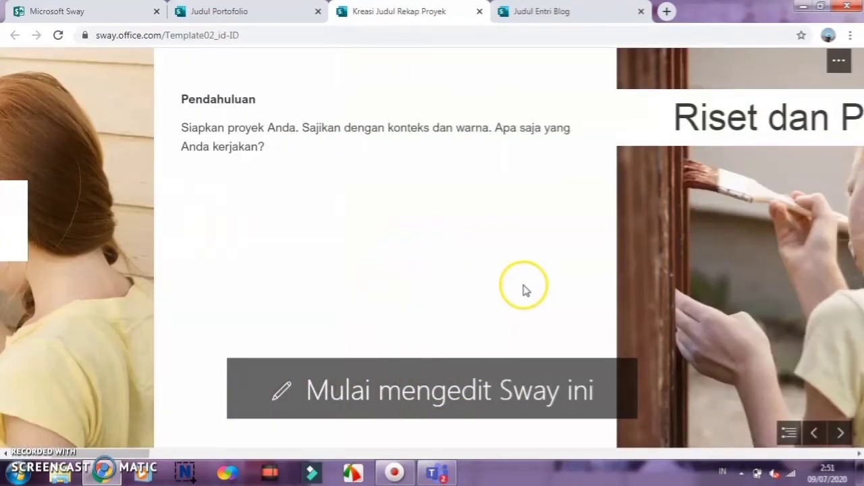
pyautogui.scroll(-3, 527, 291)
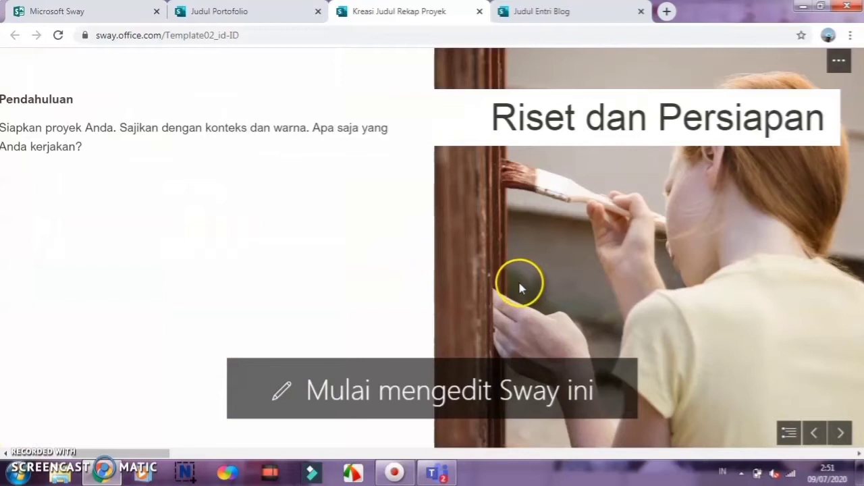
pyautogui.scroll(-2, 520, 288)
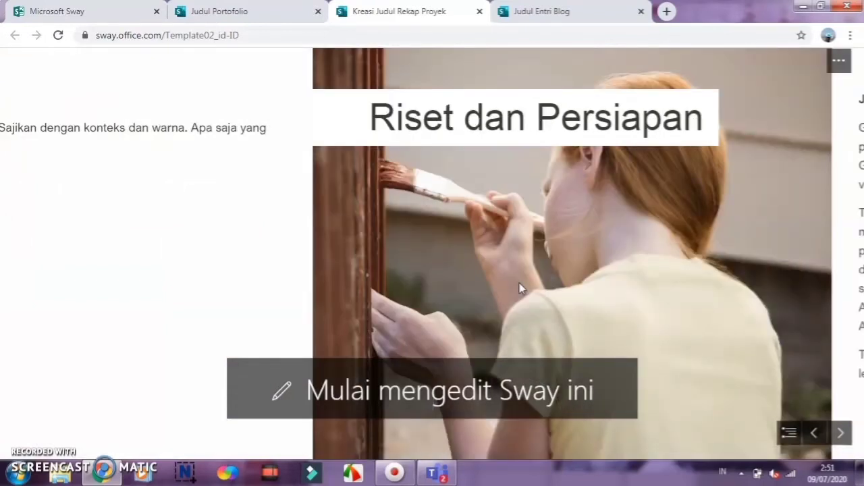
pyautogui.scroll(-1, 519, 284)
pyautogui.scroll(-10, 518, 284)
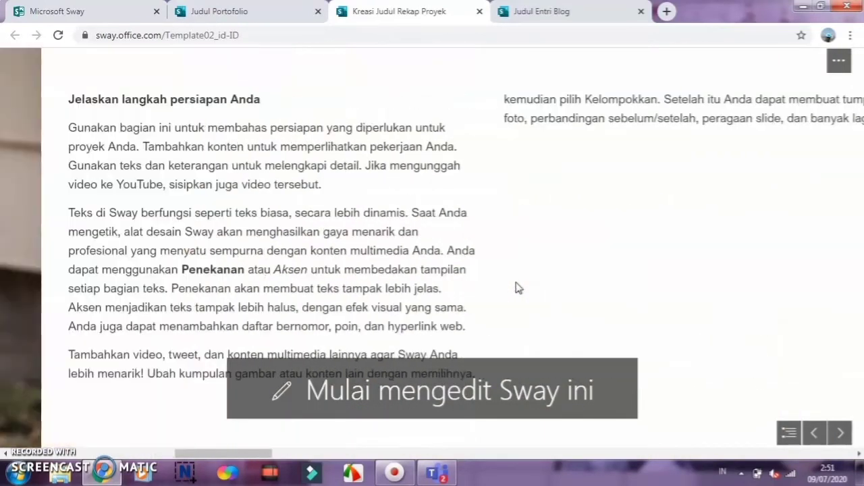
pyautogui.scroll(-6, 519, 288)
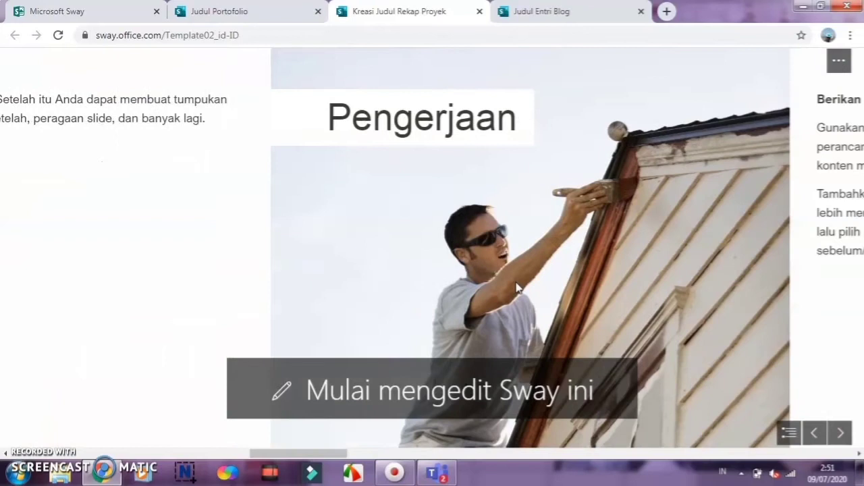
pyautogui.scroll(-8, 517, 289)
pyautogui.scroll(-8, 515, 288)
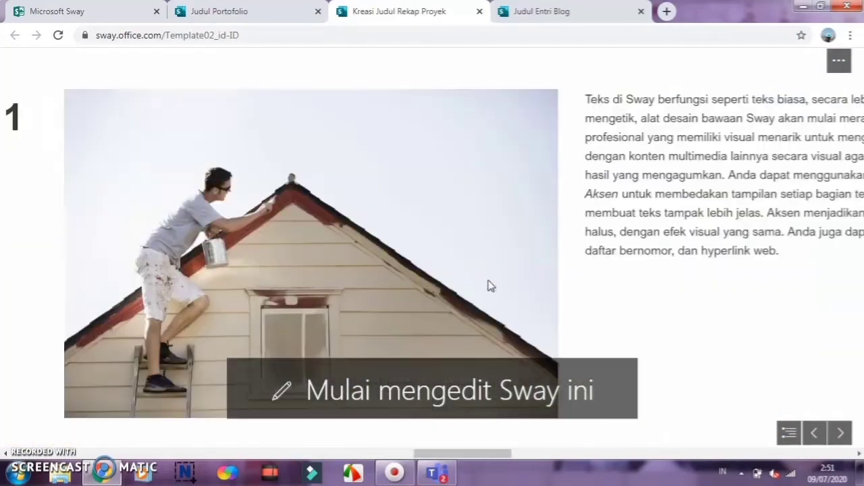
pyautogui.scroll(-5, 491, 286)
pyautogui.scroll(-8, 490, 286)
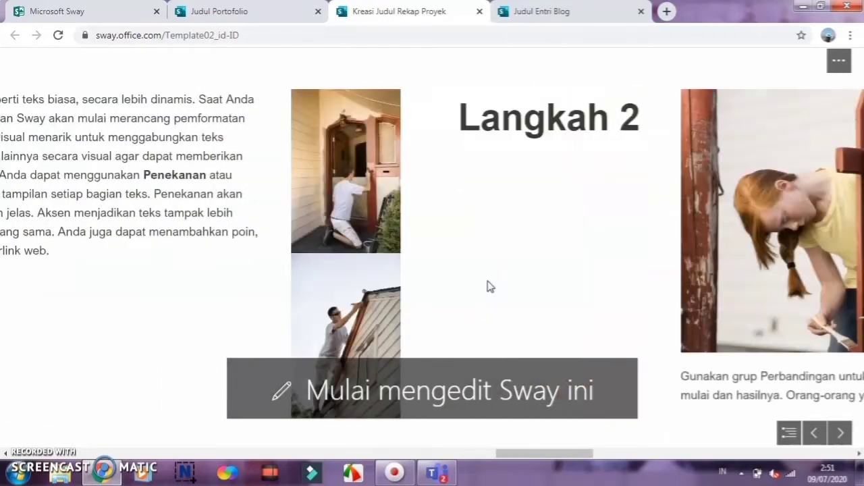
pyautogui.scroll(-4, 488, 286)
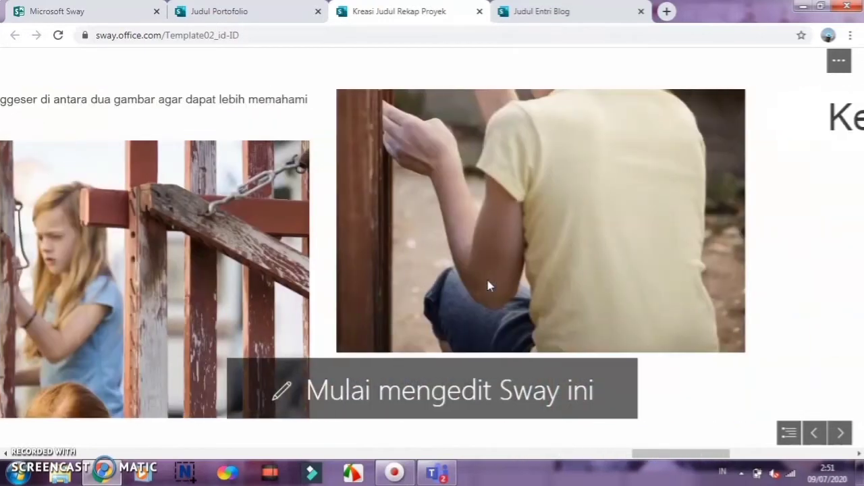
# - Examine the Judul Portofolio template preview, going through the text and animal photo collages of its three sections
pyautogui.click(275, 15)
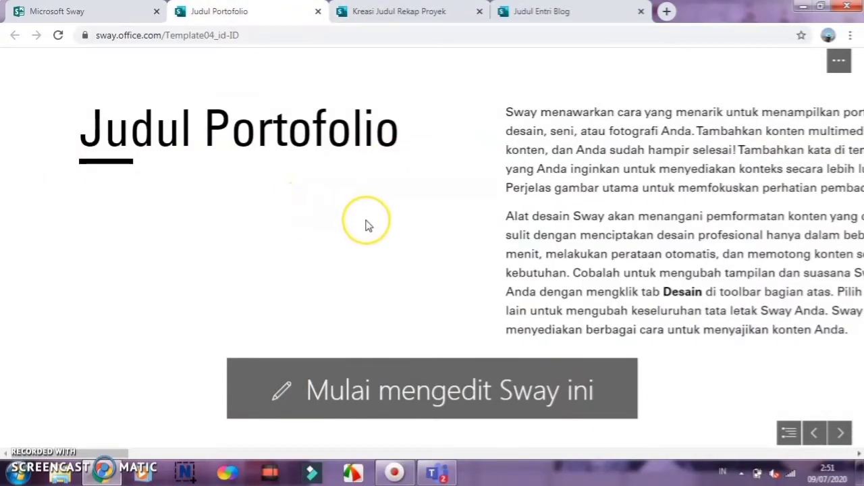
pyautogui.scroll(-2, 365, 225)
pyautogui.scroll(-10, 368, 225)
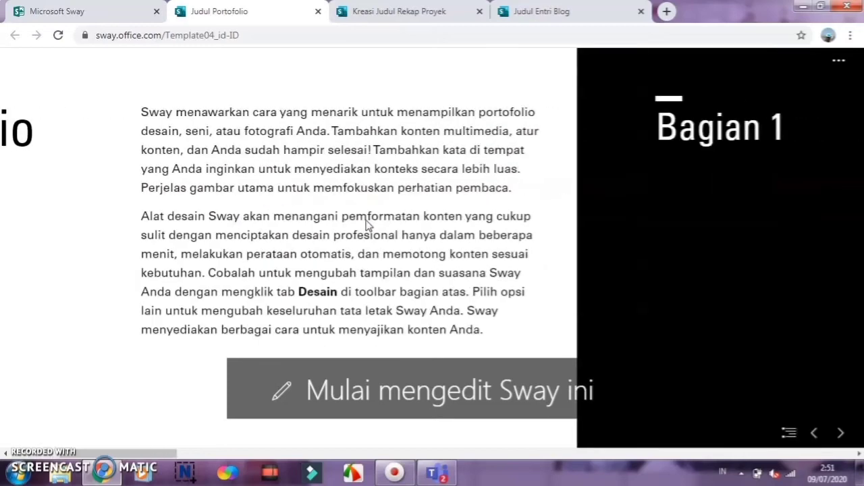
pyautogui.scroll(-10, 368, 225)
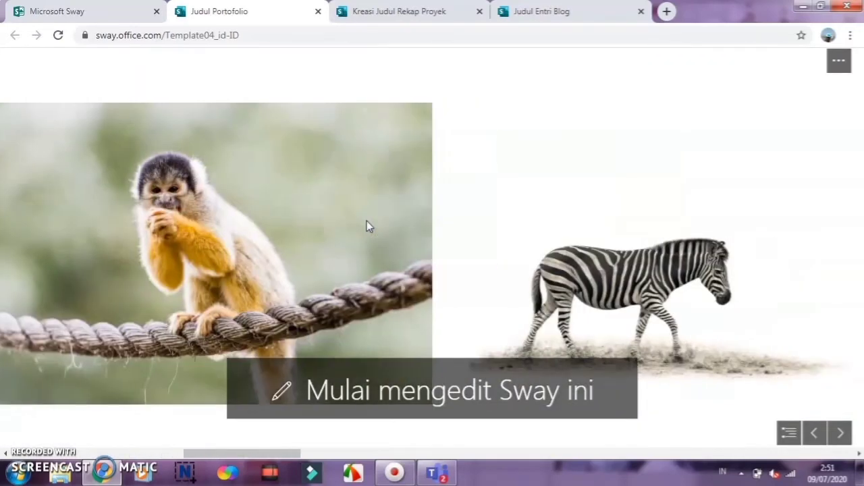
pyautogui.scroll(-10, 368, 225)
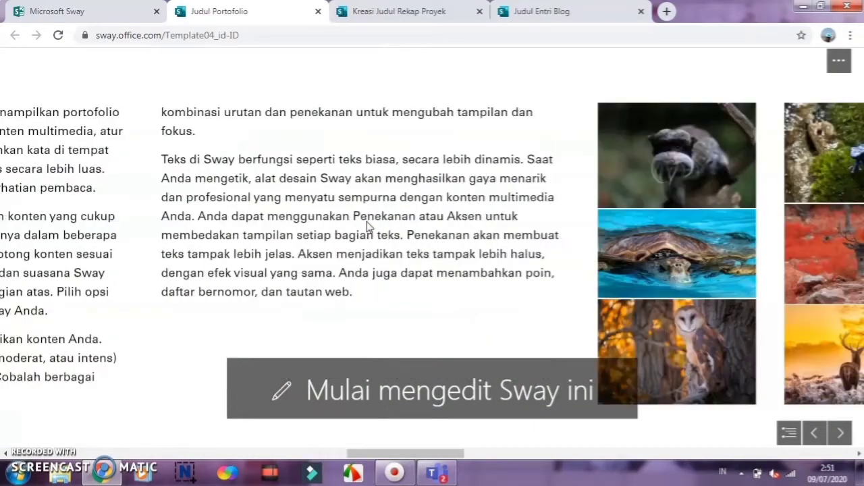
pyautogui.scroll(-10, 367, 228)
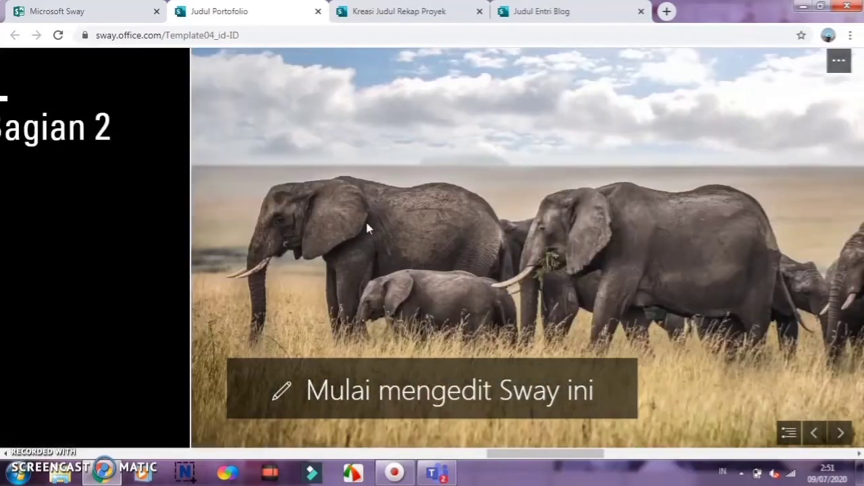
pyautogui.scroll(-8, 367, 228)
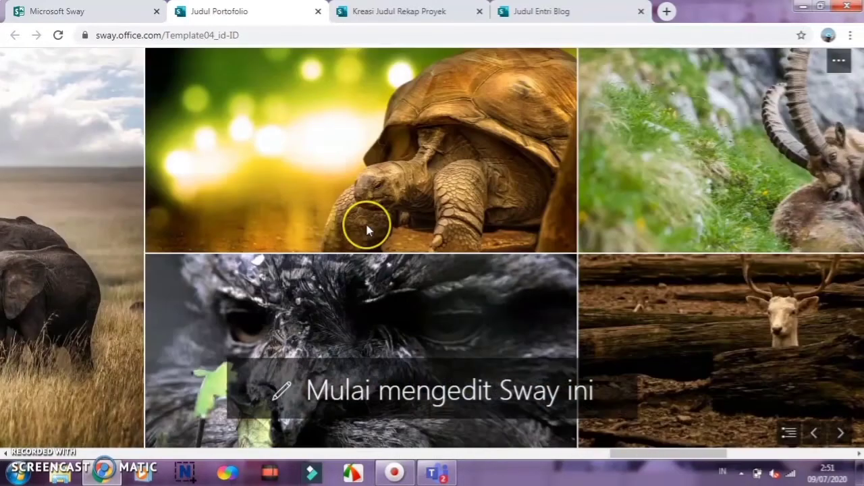
pyautogui.scroll(-6, 381, 202)
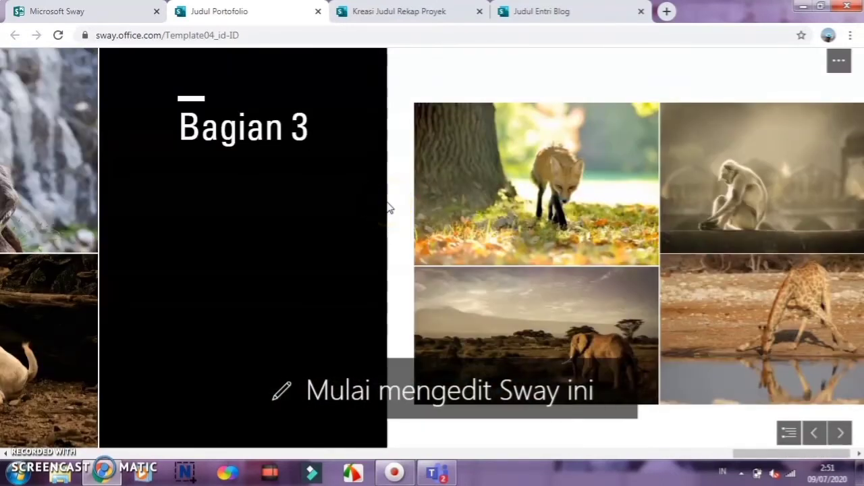
pyautogui.scroll(-1, 390, 208)
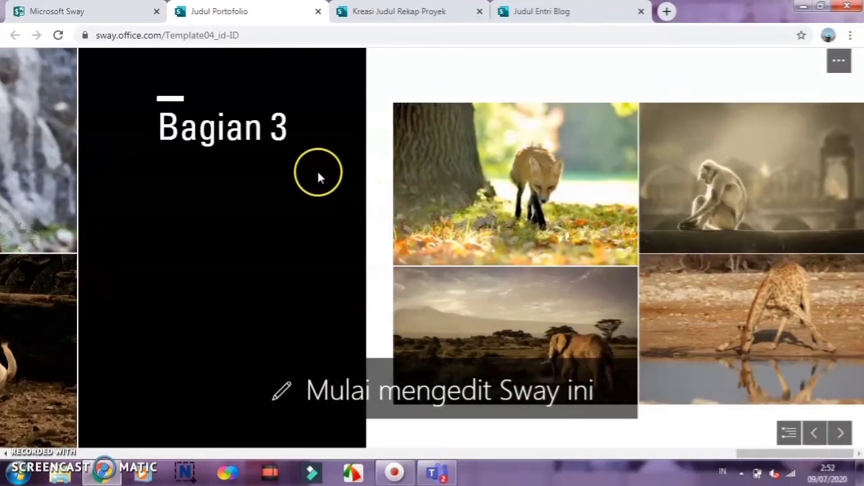
pyautogui.scroll(6, 280, 175)
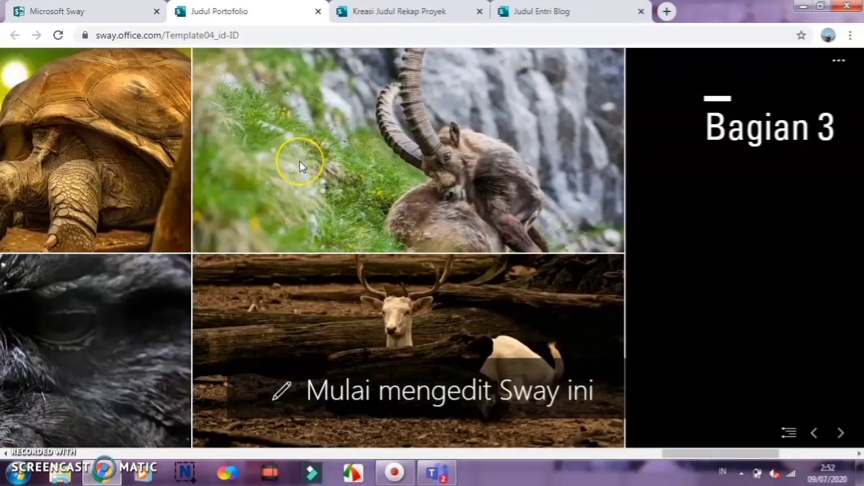
pyautogui.scroll(4, 302, 167)
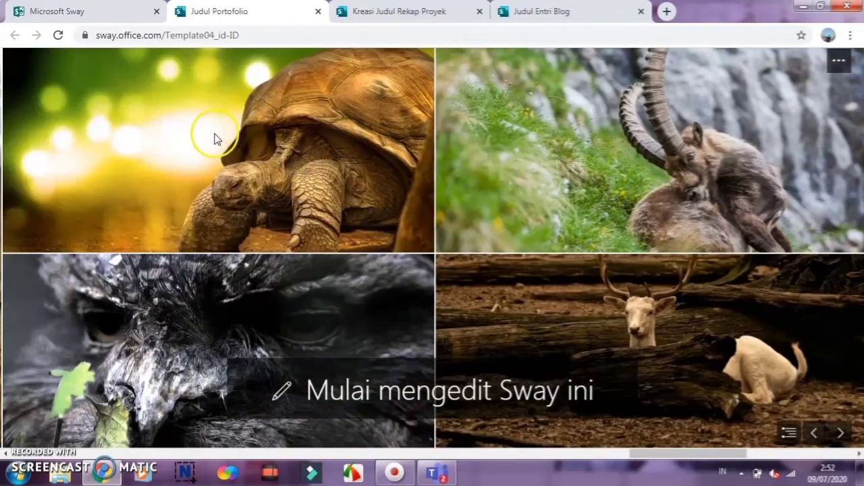
# - Create a new blank Sway from the template gallery and close the Judul Portofolio and Kreasi Judul Rekap Proyek previews
pyautogui.click(130, 13)
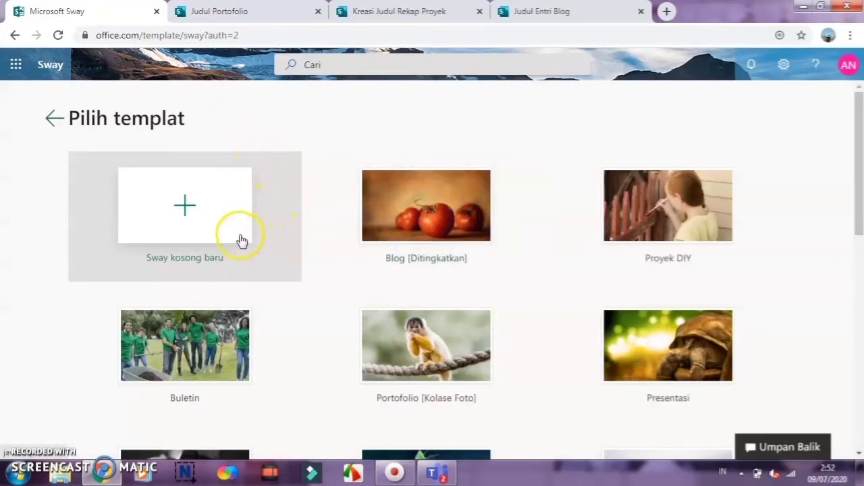
pyautogui.click(215, 214)
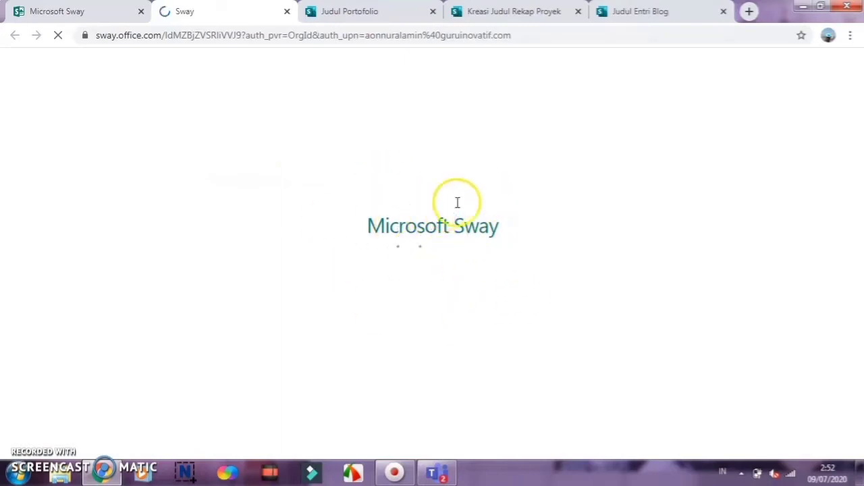
pyautogui.click(432, 11)
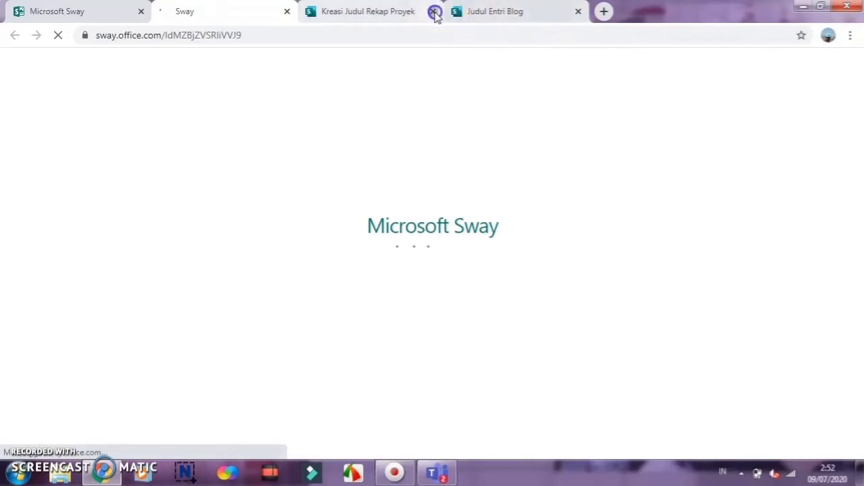
pyautogui.click(433, 12)
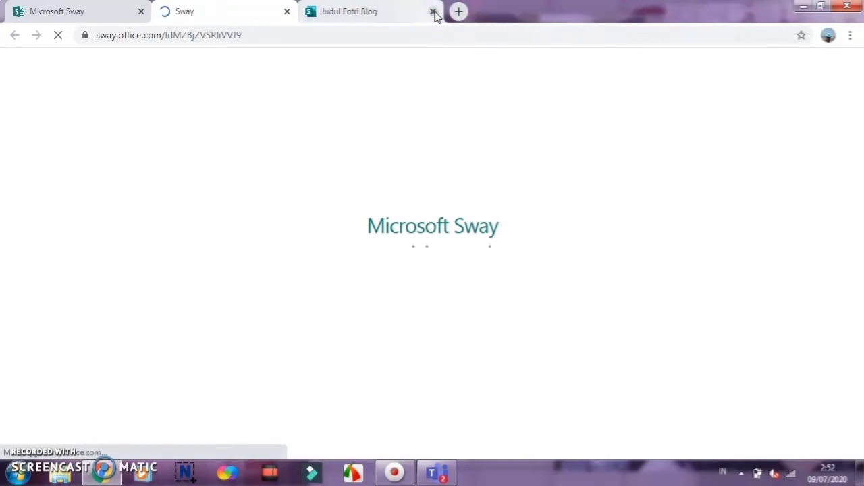
# - Close the Judul Entri Blog preview and title the new Sway "ES MENCAIR DI KEDUA BELAH KUTUB"
pyautogui.click(433, 12)
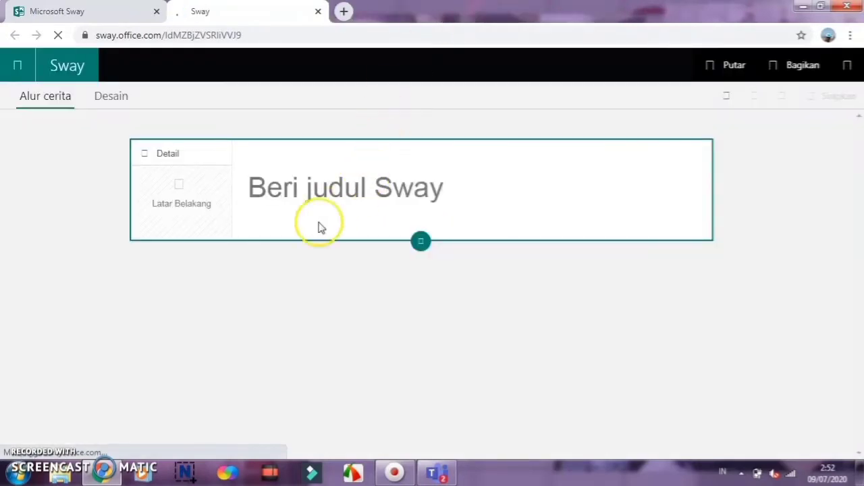
pyautogui.click(252, 189)
pyautogui.click(270, 186)
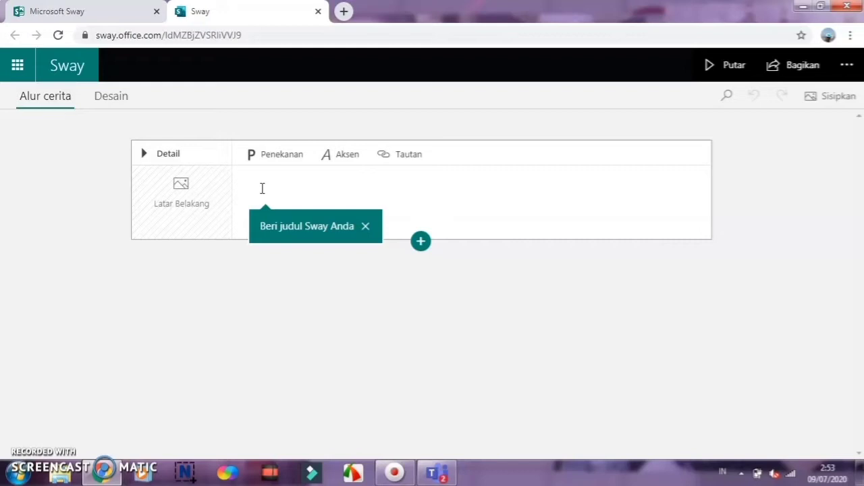
pyautogui.click(266, 185)
pyautogui.click(256, 185)
pyautogui.write('ES')
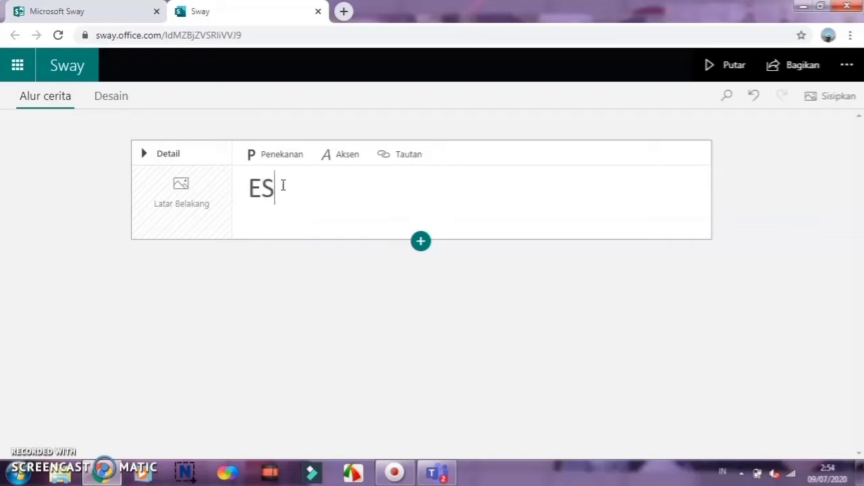
pyautogui.write(' MENC')
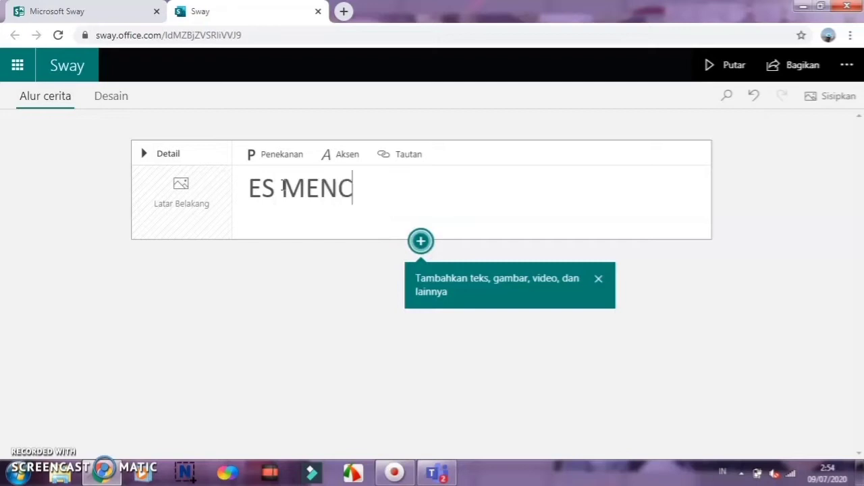
pyautogui.write('AIR DI ')
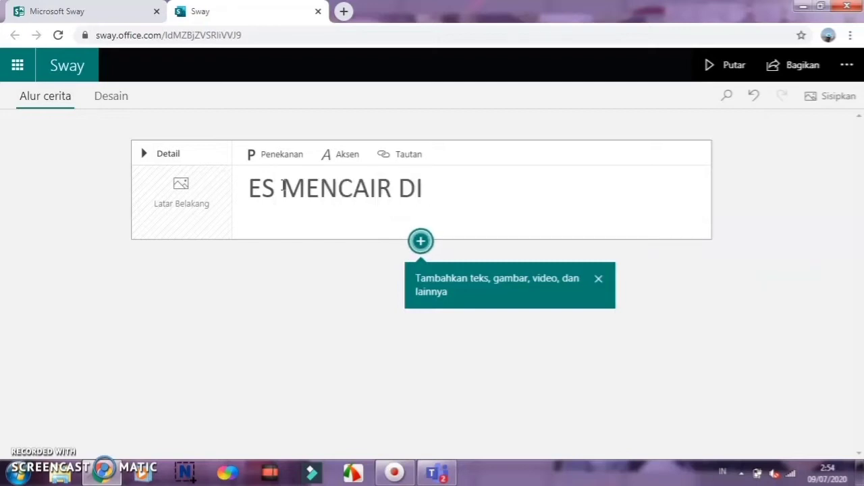
pyautogui.write('KEDUA BE')
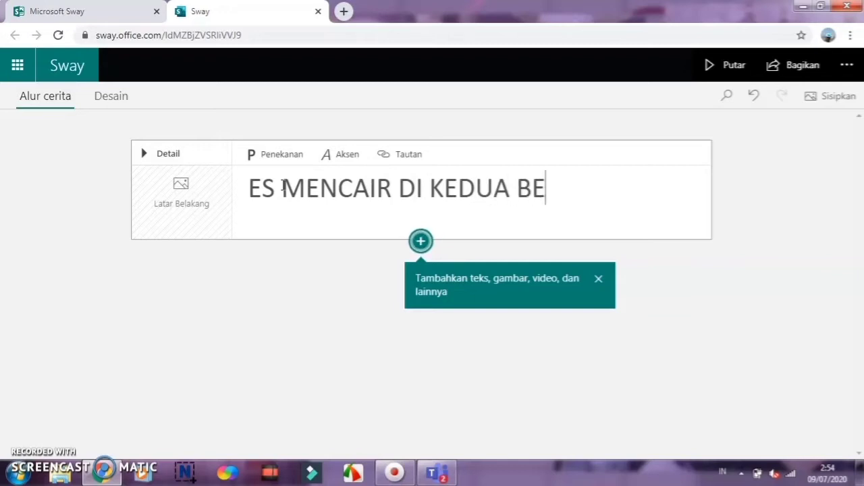
pyautogui.write('LAH KUTUB')
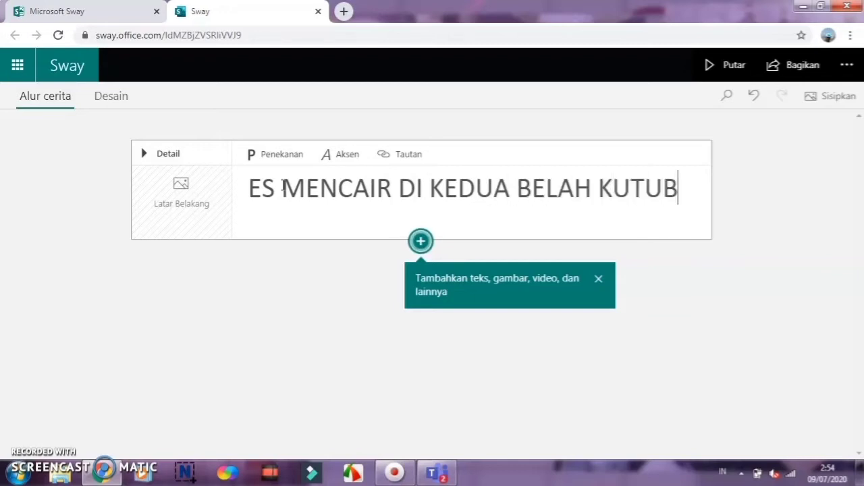
# - Play the Sway to preview its title card, then return to editing
pyautogui.click(432, 120)
pyautogui.click(437, 316)
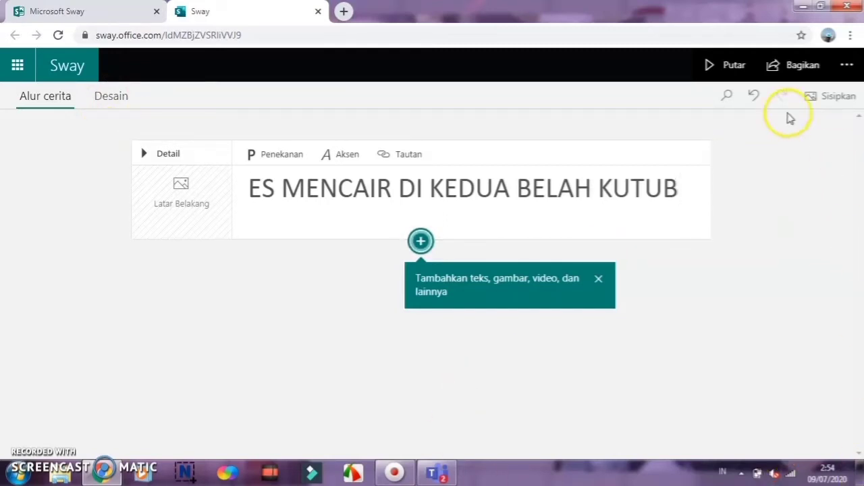
pyautogui.click(739, 68)
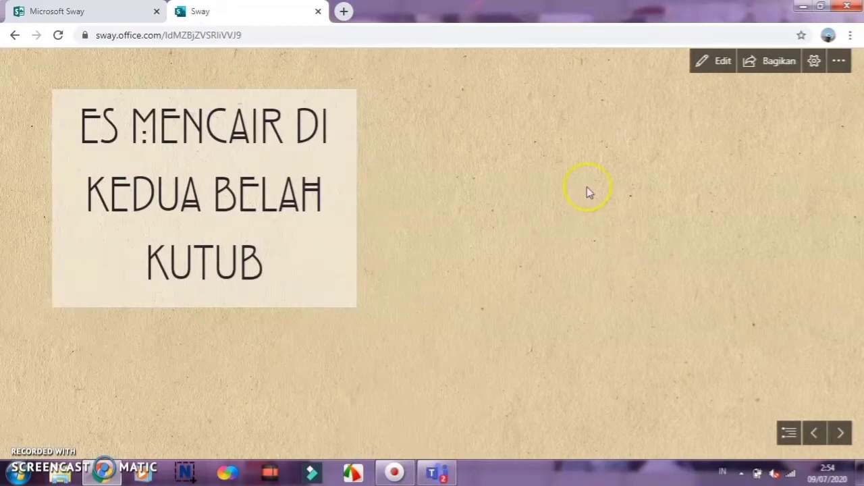
pyautogui.click(721, 62)
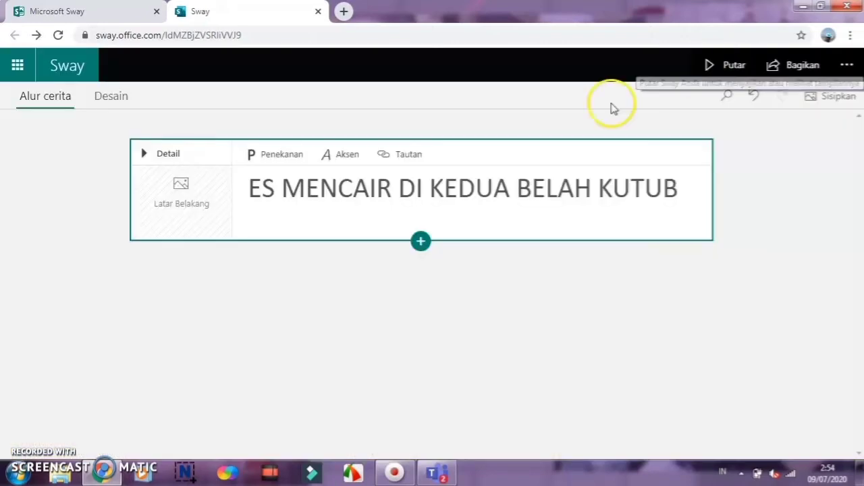
# - Search images for "ES MENCAIR DI KUTUB" and add the 1600 x 900 ice cliff picture as the title card's background
pyautogui.click(168, 215)
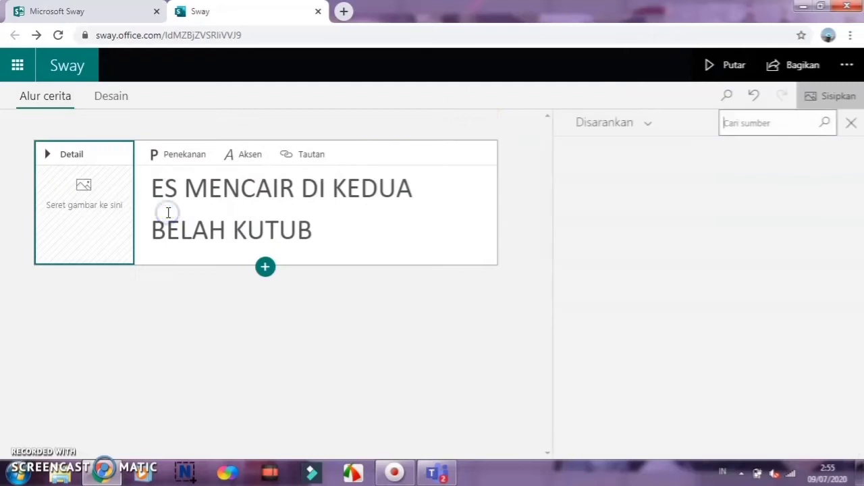
pyautogui.click(753, 123)
pyautogui.write('ES')
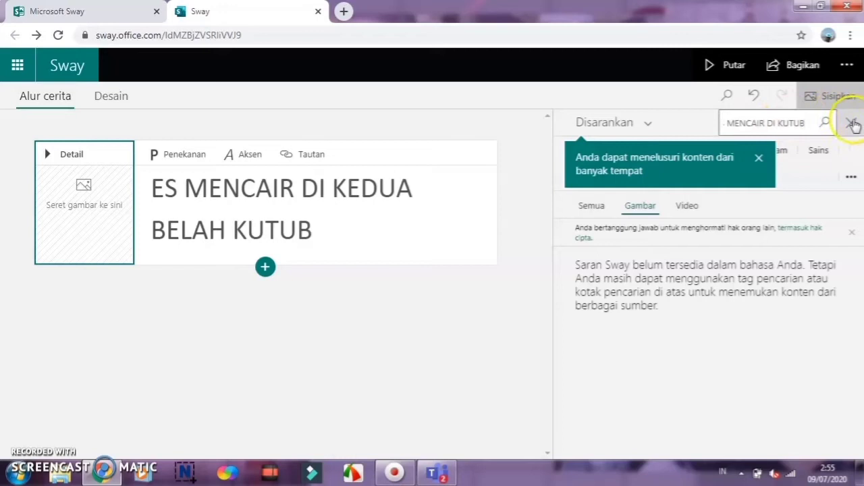
pyautogui.click(824, 123)
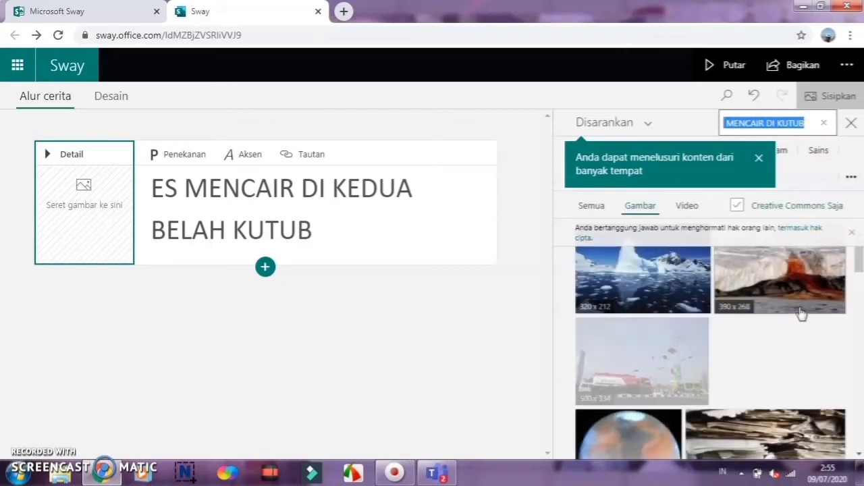
pyautogui.scroll(-10, 804, 312)
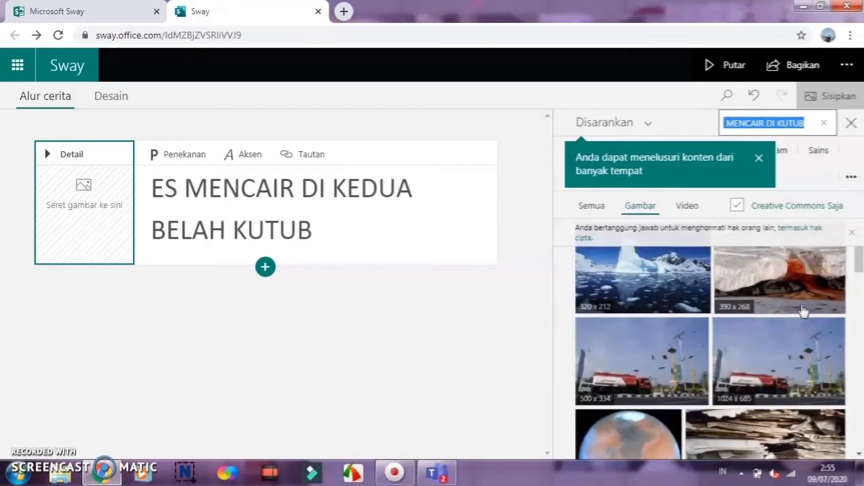
pyautogui.scroll(-10, 804, 316)
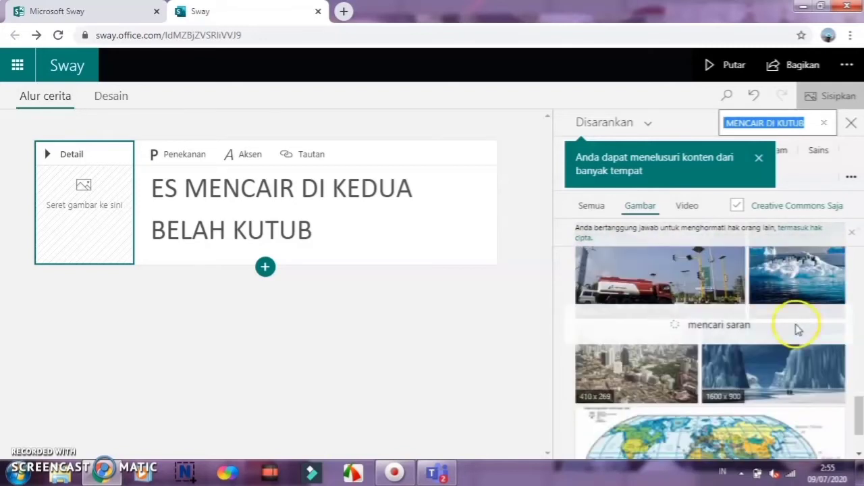
pyautogui.click(770, 368)
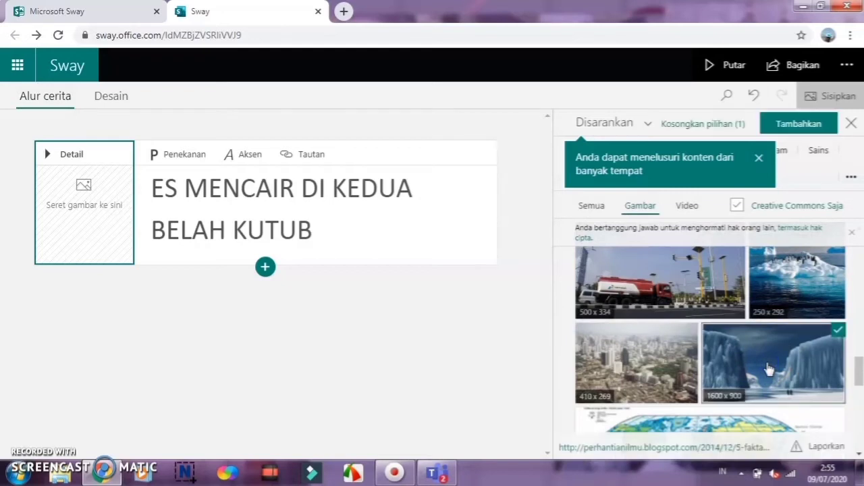
pyautogui.click(819, 125)
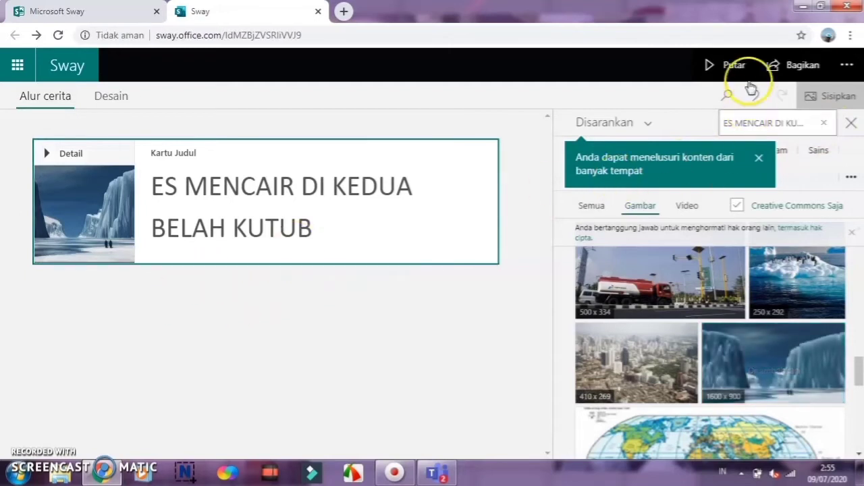
# - Play the Sway to check the title over its ice cliff background, then return to the storyline
pyautogui.click(736, 66)
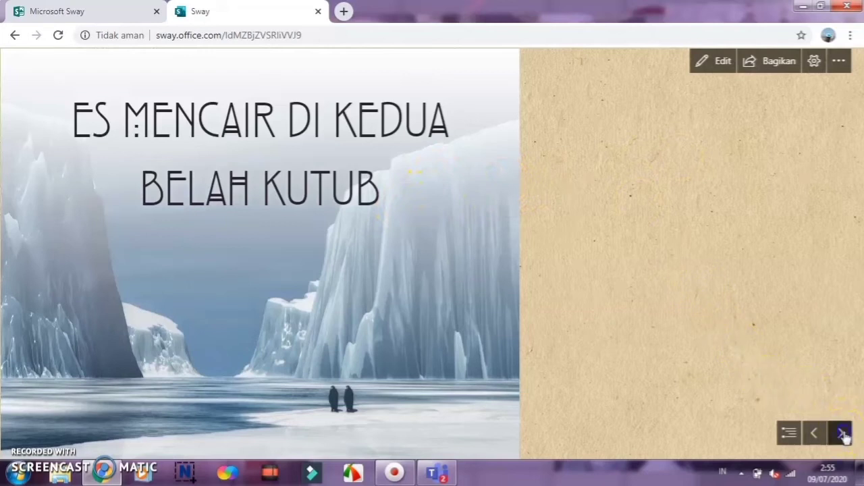
pyautogui.click(819, 435)
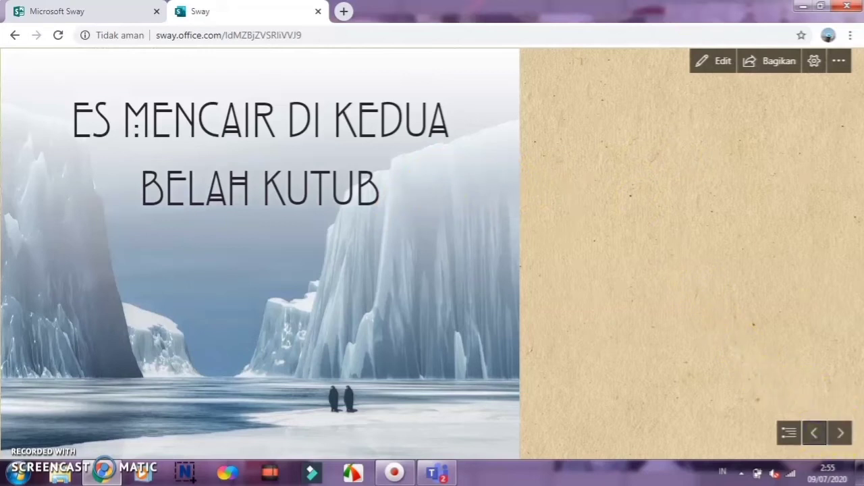
pyautogui.click(722, 63)
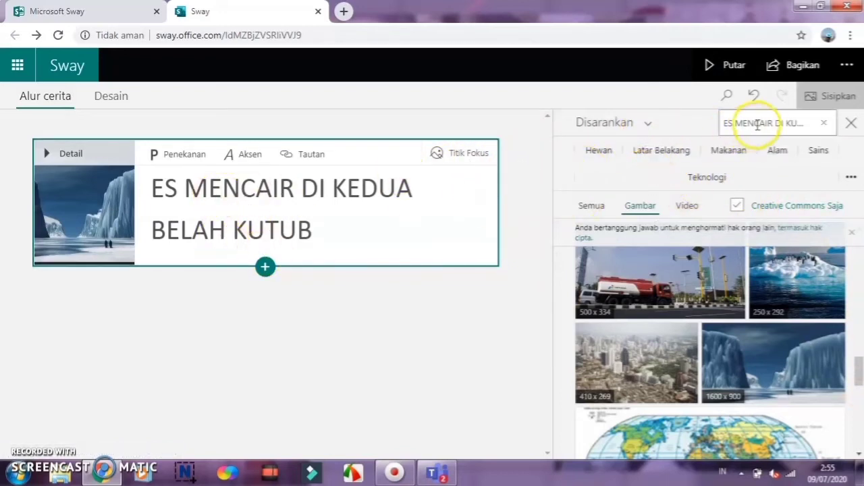
# - View the available content sources and add a Judul 1 card below the title card reading "Penyebab Es Mencair"
pyautogui.click(647, 126)
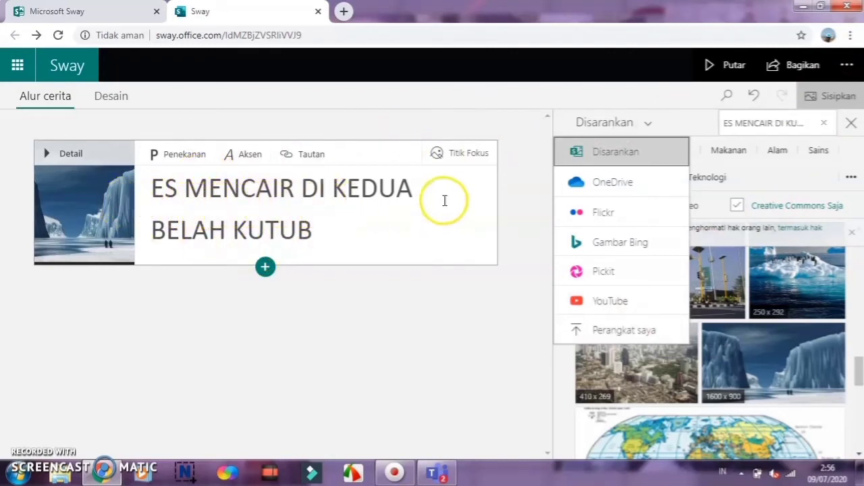
pyautogui.click(266, 268)
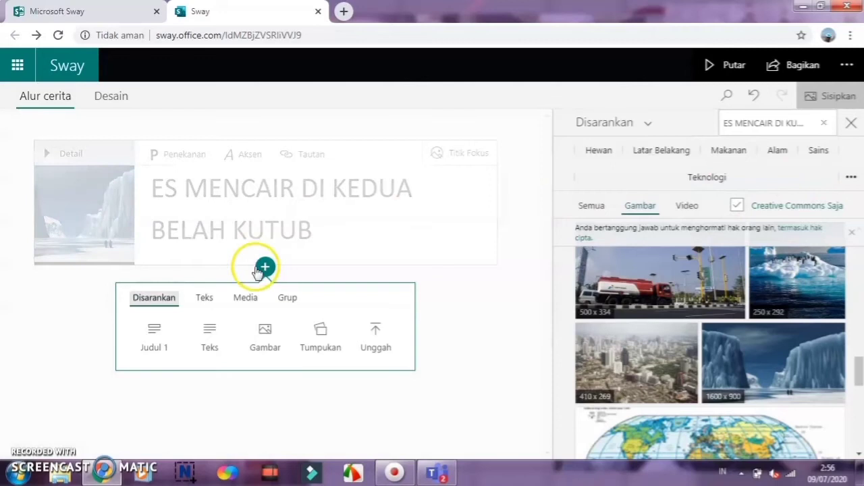
pyautogui.click(161, 341)
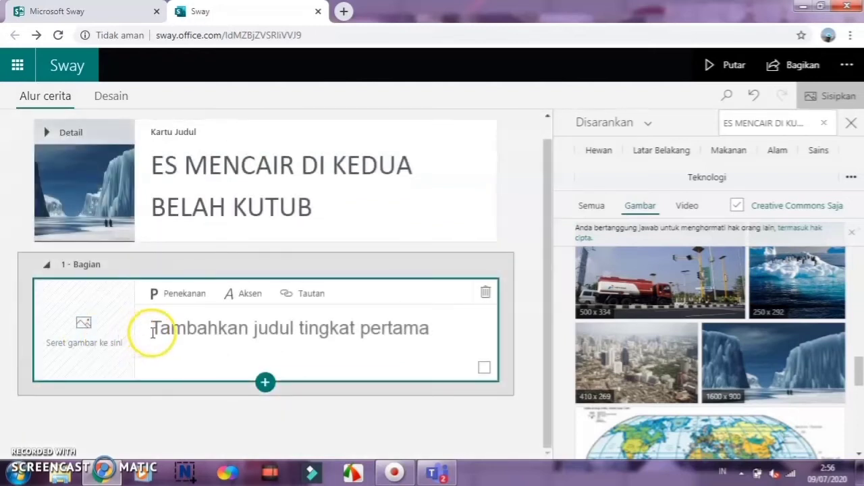
pyautogui.click(158, 332)
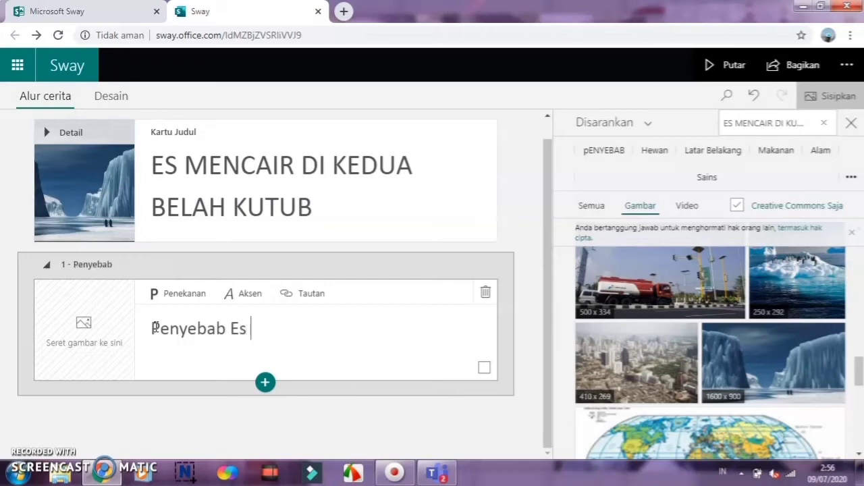
pyautogui.write('ir')
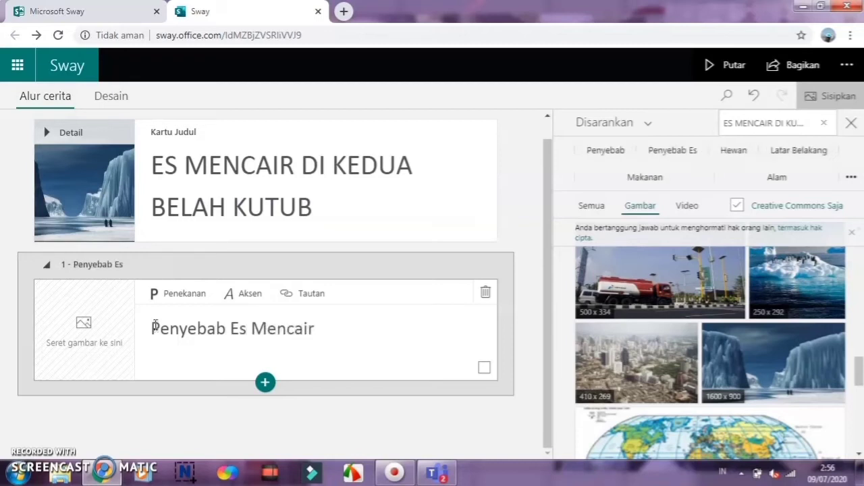
# - Add the 250 x 292 picture of penguins on an iceberg as the background of the "Penyebab Es Mencair" heading card
pyautogui.click(92, 336)
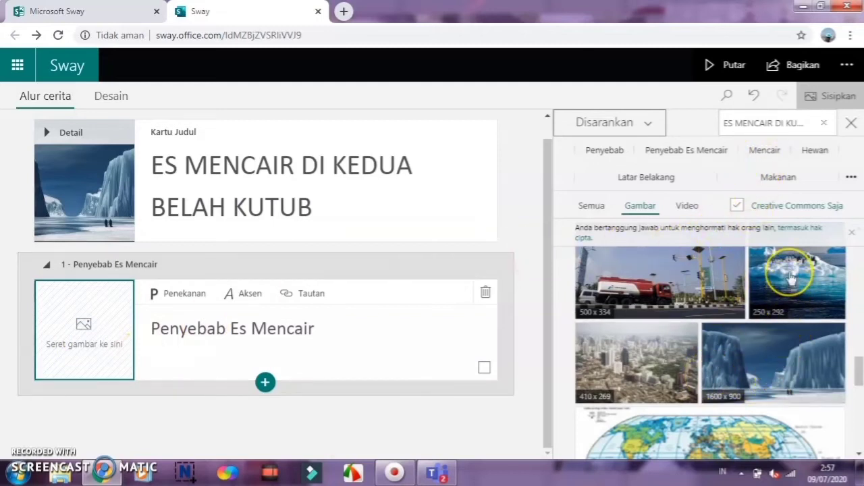
pyautogui.click(790, 276)
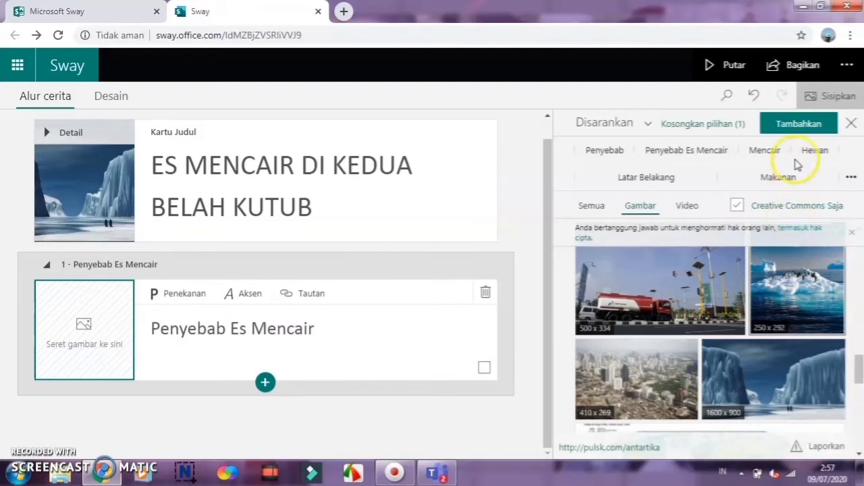
pyautogui.click(799, 123)
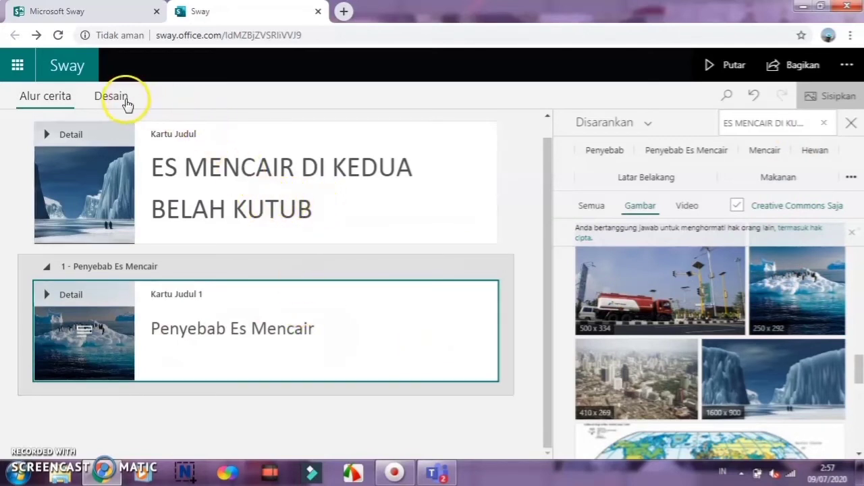
# - Open the design's style settings and change the Sway's layout from Horizontal to Vertikal
pyautogui.click(113, 97)
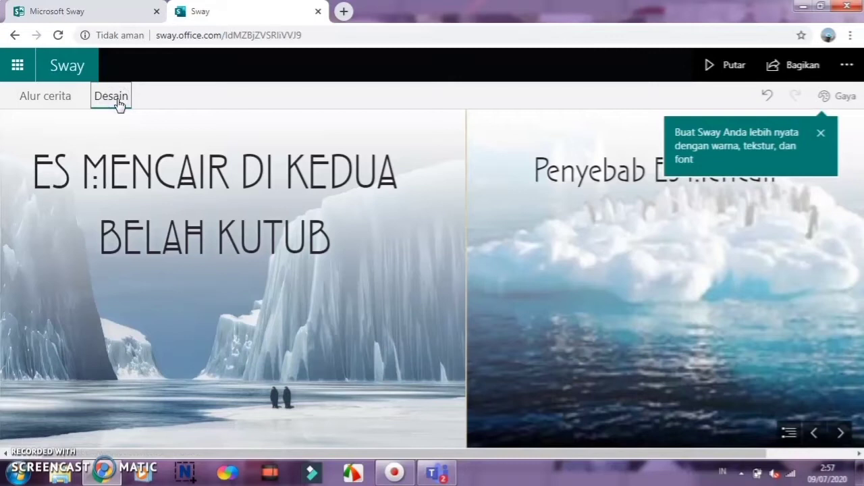
pyautogui.click(843, 98)
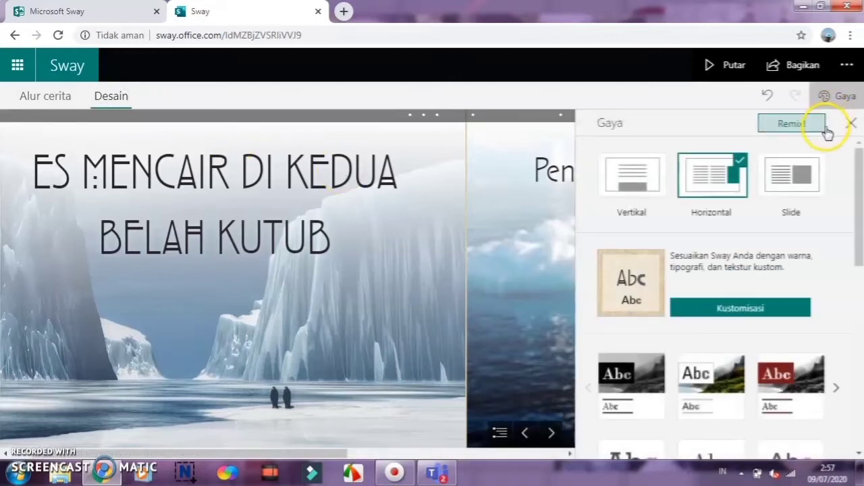
pyautogui.click(718, 178)
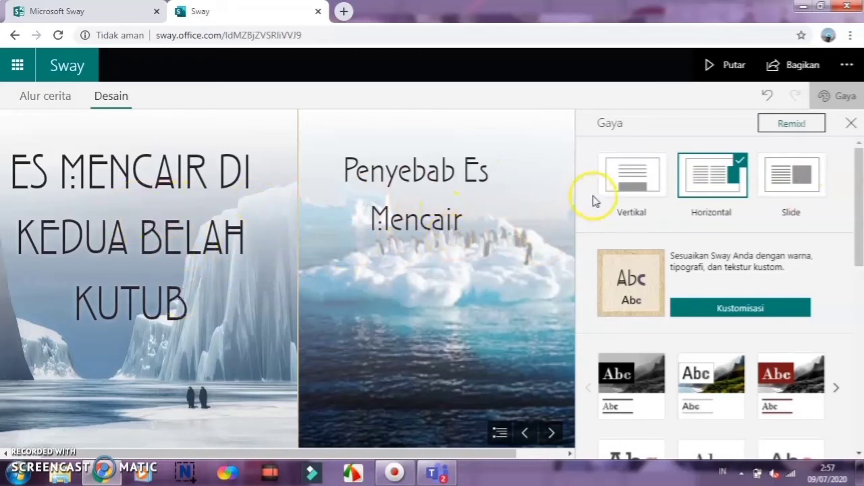
pyautogui.click(642, 186)
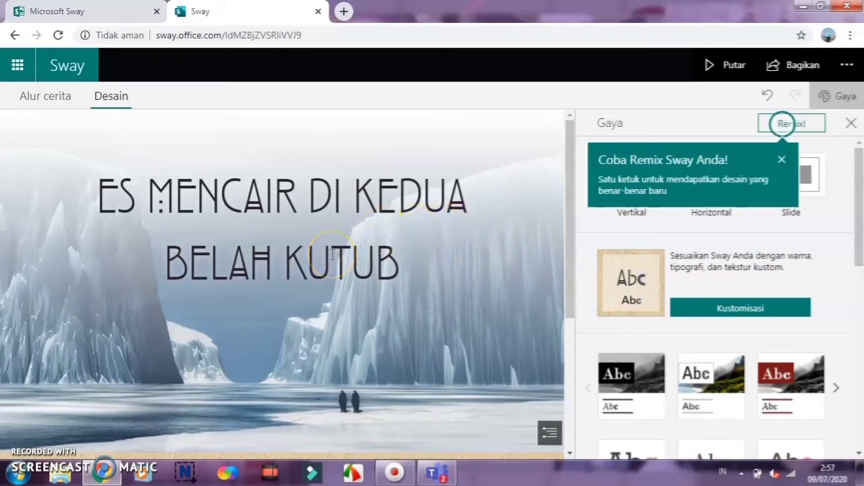
# - Remix the Sway's design and apply the Vertikal layout to the remixed version
pyautogui.click(789, 125)
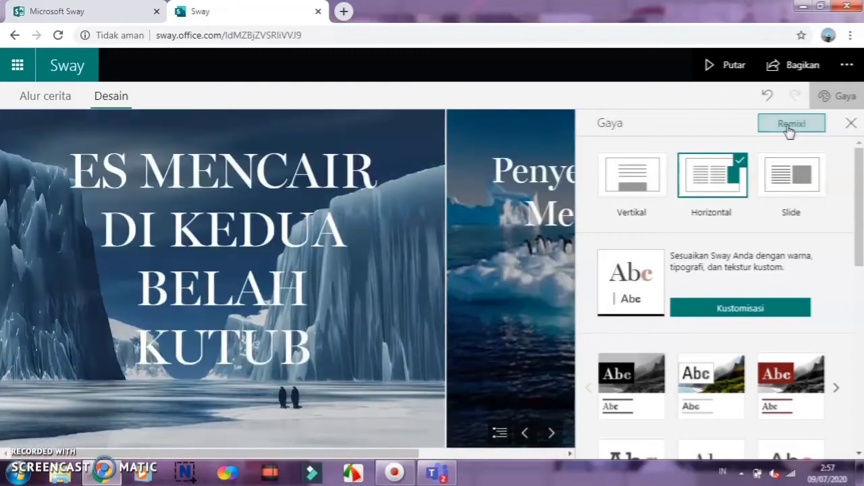
pyautogui.click(642, 192)
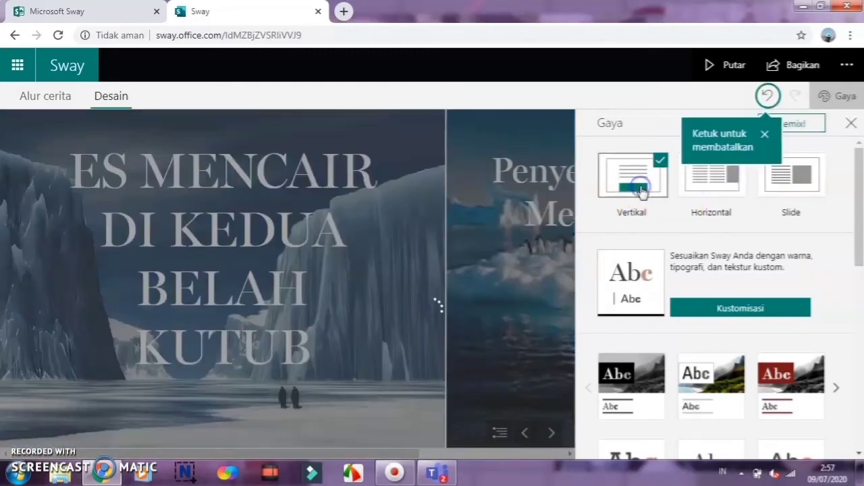
pyautogui.click(767, 135)
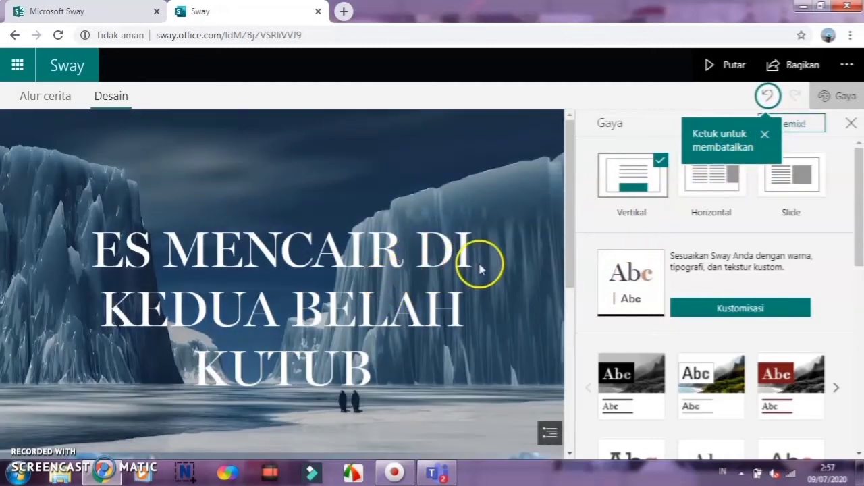
# - Review the vertical design, return to the storyline and add an empty text card below the "Penyebab Es Mencair" heading card
pyautogui.scroll(-1, 479, 261)
pyautogui.scroll(-2, 766, 251)
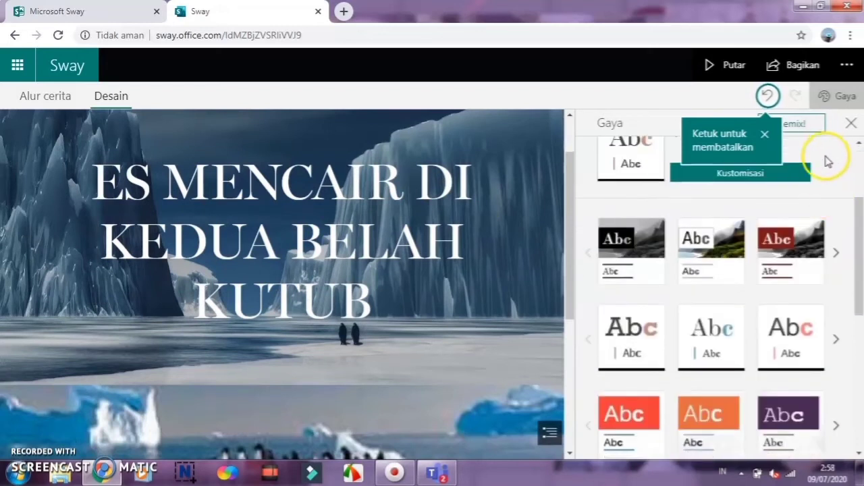
pyautogui.scroll(-3, 376, 305)
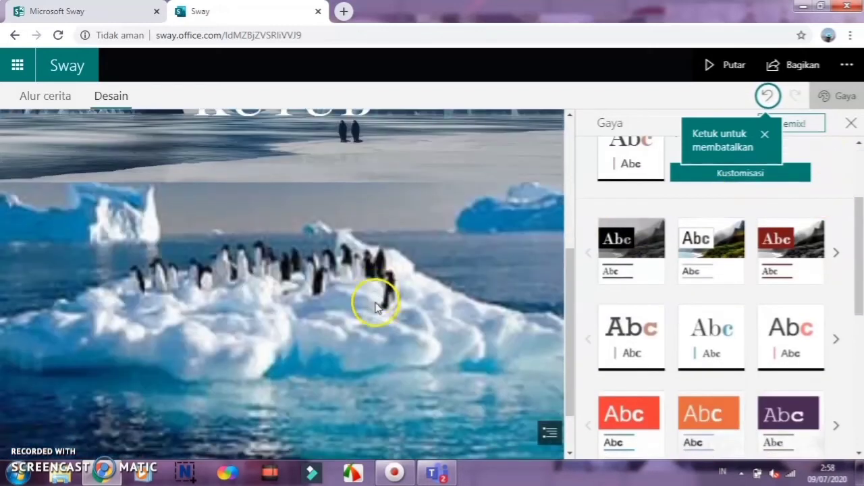
pyautogui.scroll(4, 378, 297)
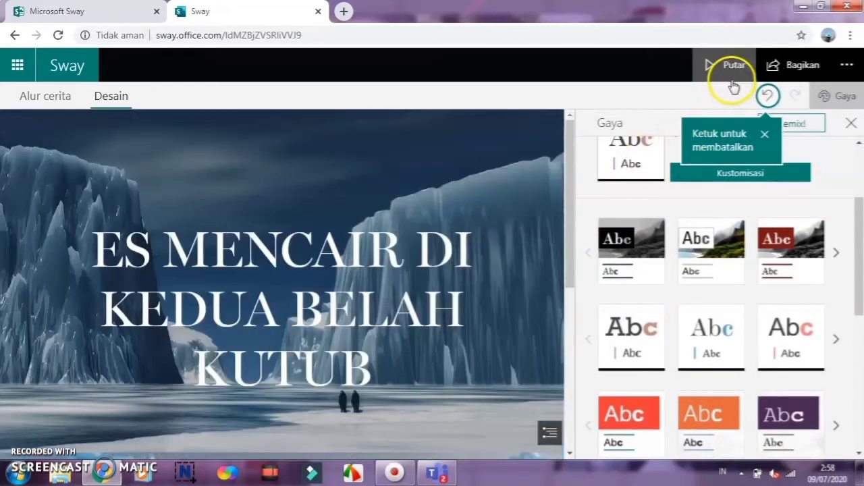
pyautogui.click(53, 98)
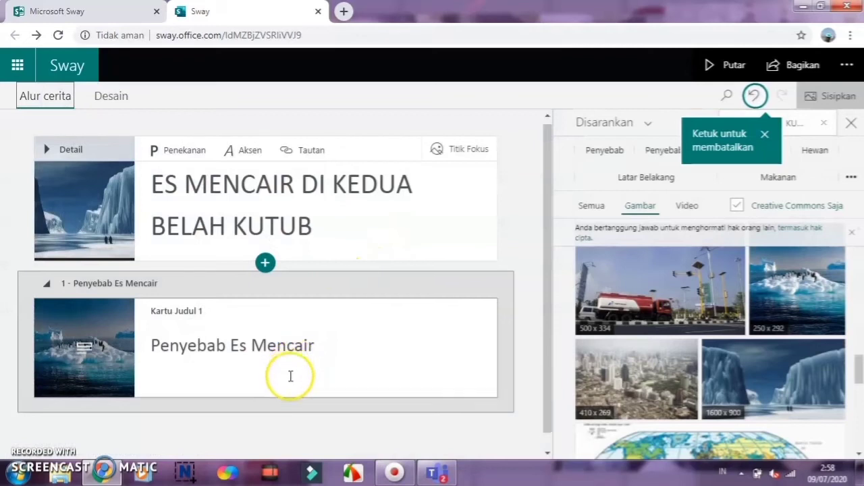
pyautogui.scroll(-1, 289, 376)
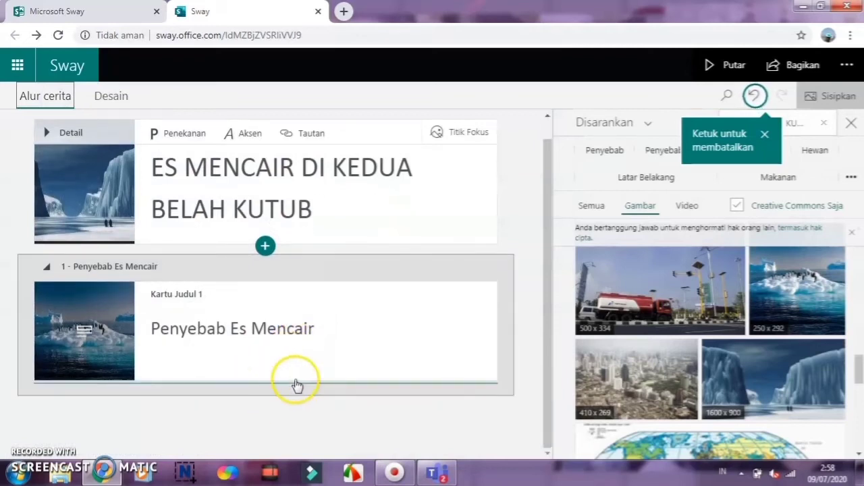
pyautogui.click(306, 352)
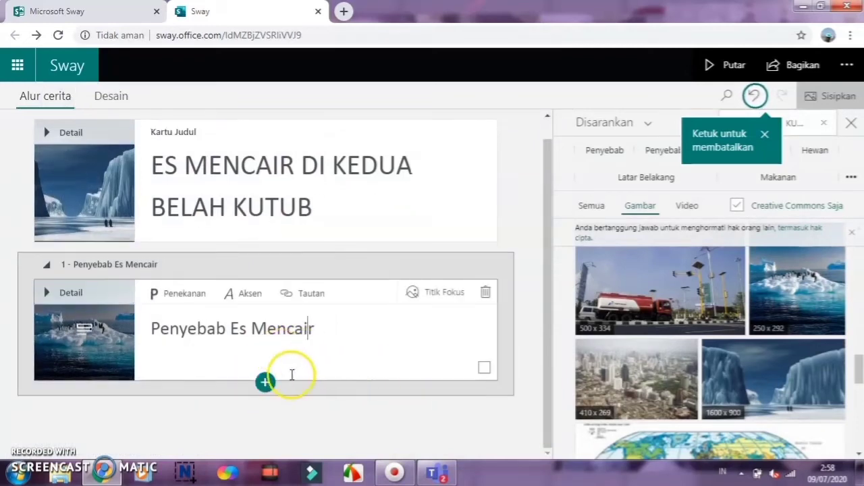
pyautogui.click(265, 383)
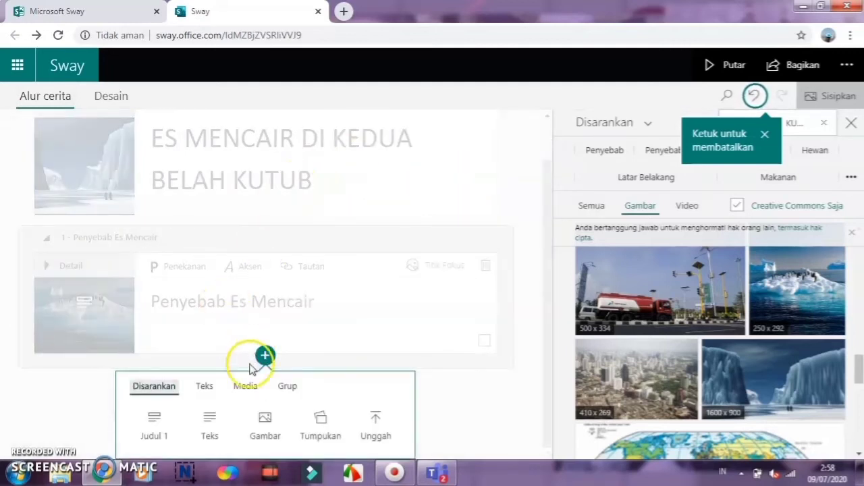
pyautogui.click(223, 429)
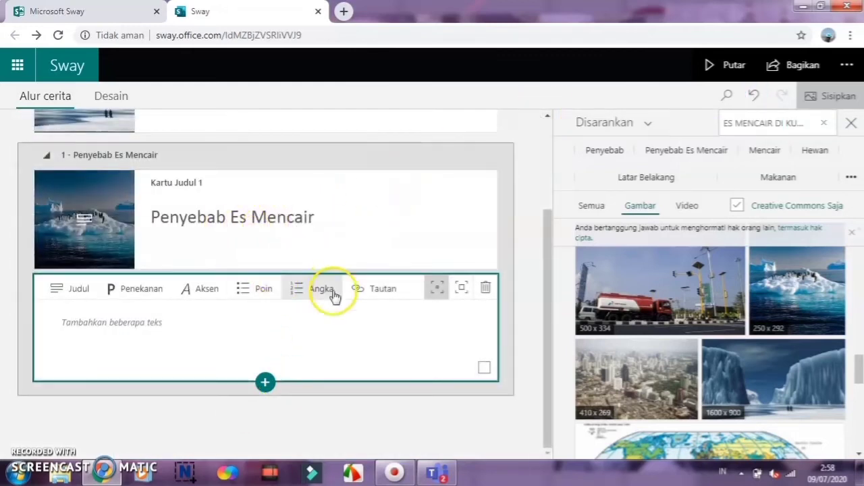
# - Search Google in a new browser tab for "penyebab es mencair di kutub"
pyautogui.click(344, 13)
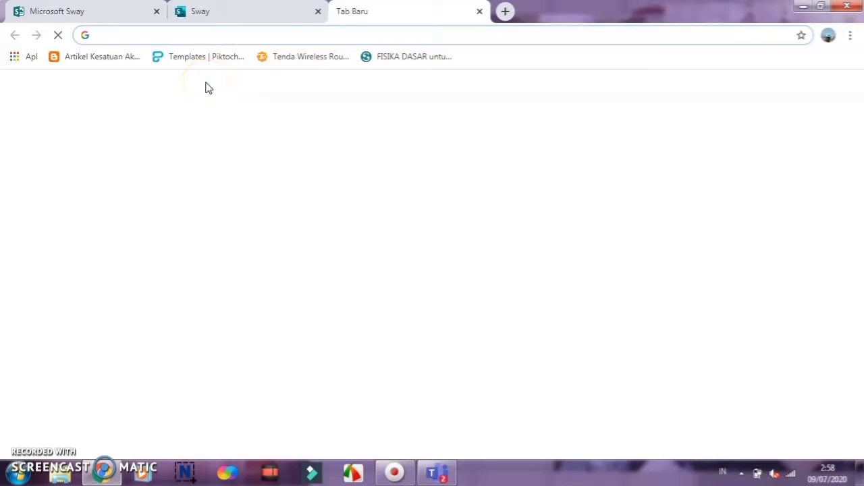
pyautogui.write('penyebab es me')
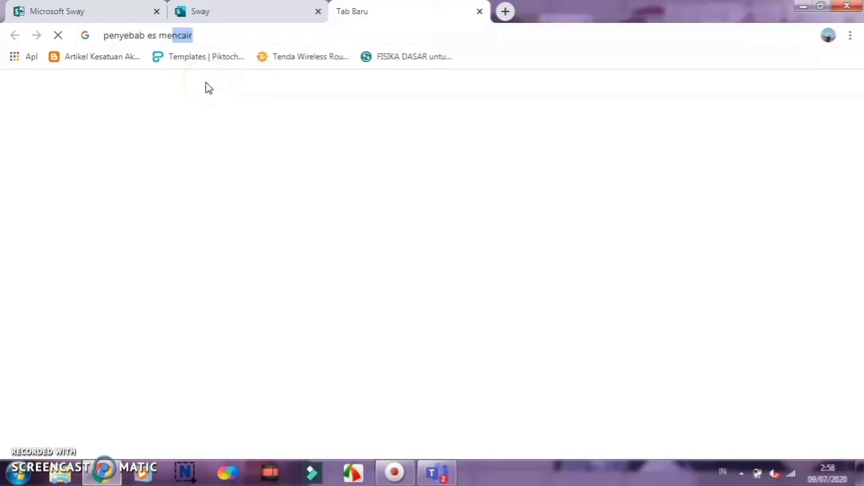
pyautogui.write('ncair di kutub')
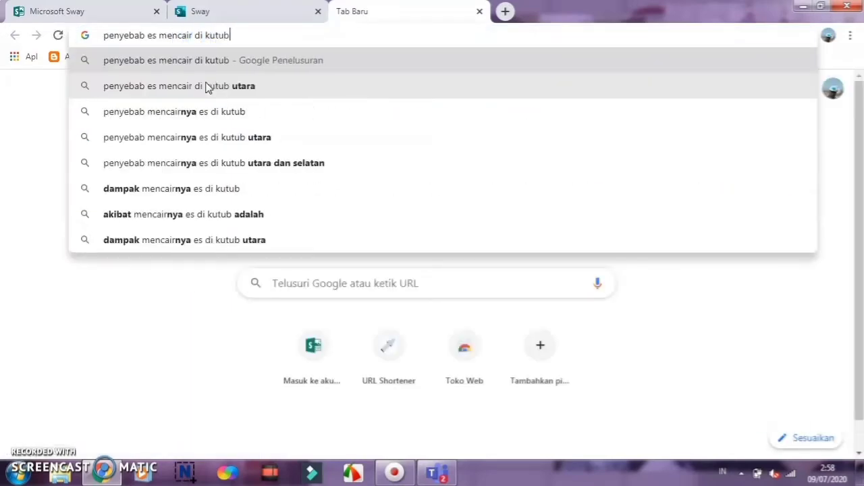
pyautogui.press('Return')
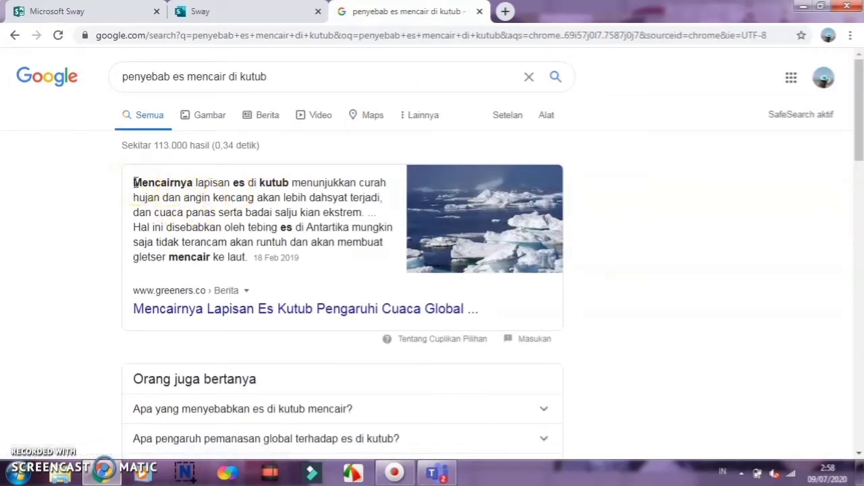
# - Copy the featured snippet's paragraph starting "Mencairnya lapisan es di kutub" into the empty text card in the Sway
pyautogui.moveTo(133, 182); pyautogui.dragTo(200, 273)
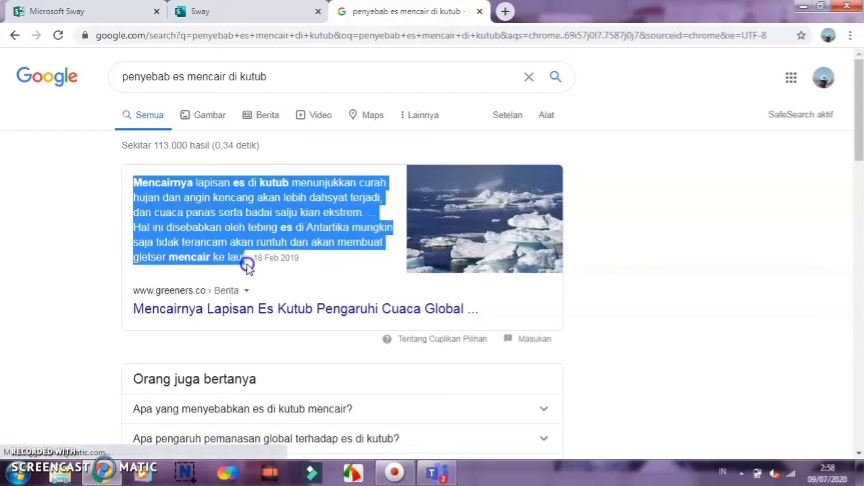
pyautogui.moveTo(248, 265); pyautogui.dragTo(248, 261)
pyautogui.hotkey('ctrl', 'c')
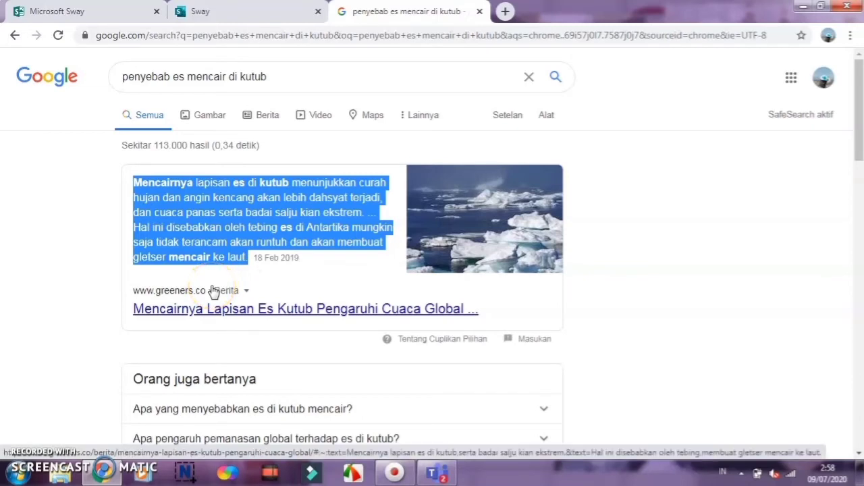
pyautogui.click(264, 10)
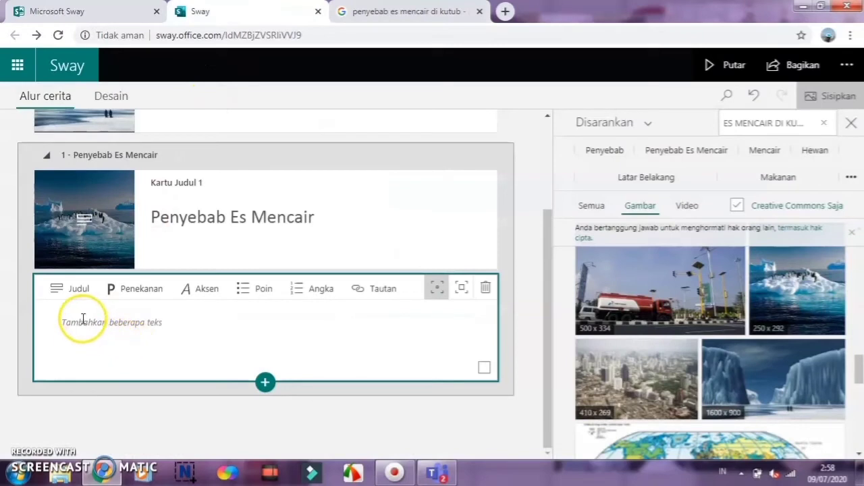
pyautogui.click(82, 318)
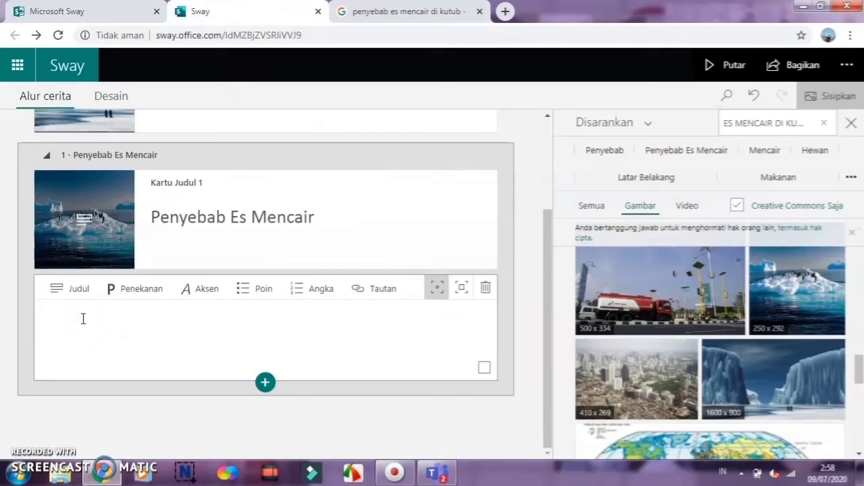
pyautogui.hotkey('ctrl', 'v')
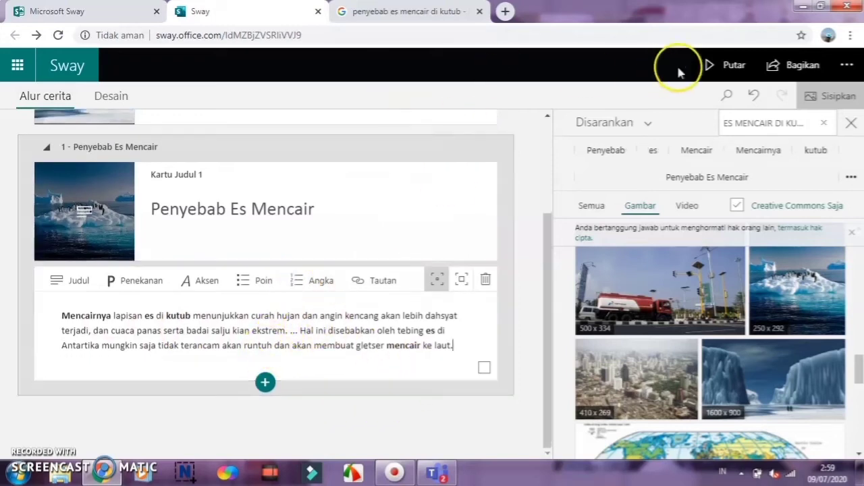
# - Play the Sway to examine the title, the penguin heading image and the body text, and return to editing
pyautogui.click(726, 64)
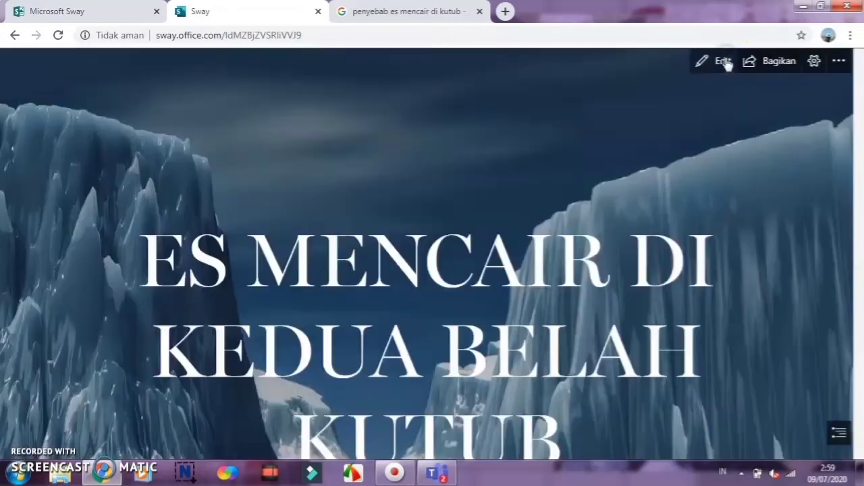
pyautogui.click(540, 254)
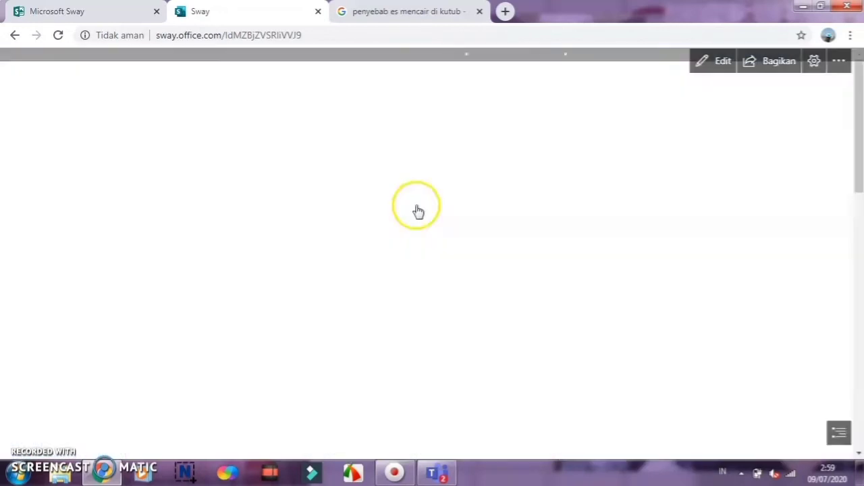
pyautogui.scroll(-3, 492, 166)
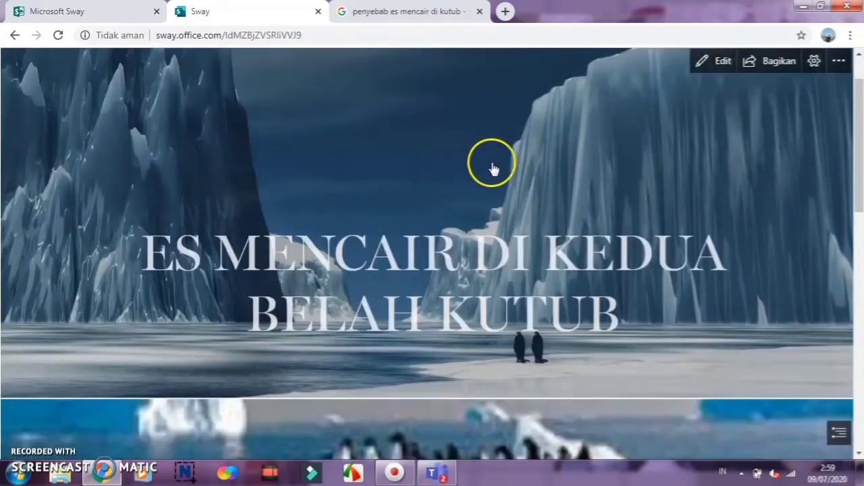
pyautogui.scroll(-2, 528, 189)
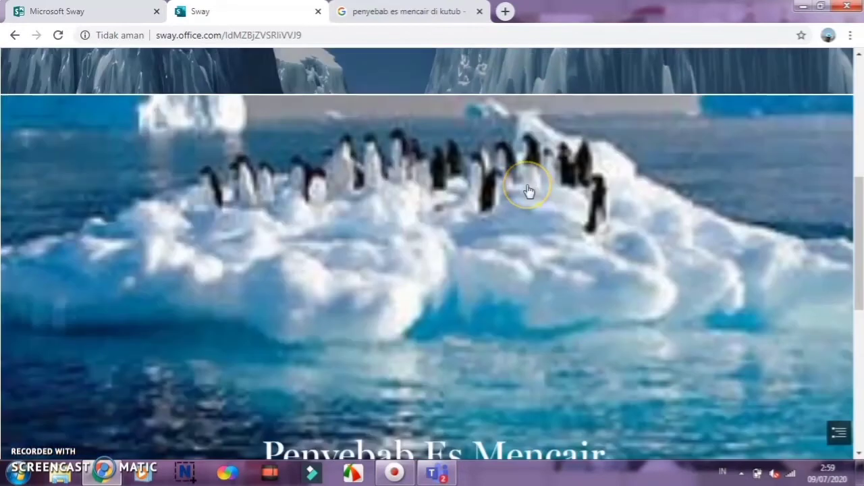
pyautogui.scroll(3, 529, 192)
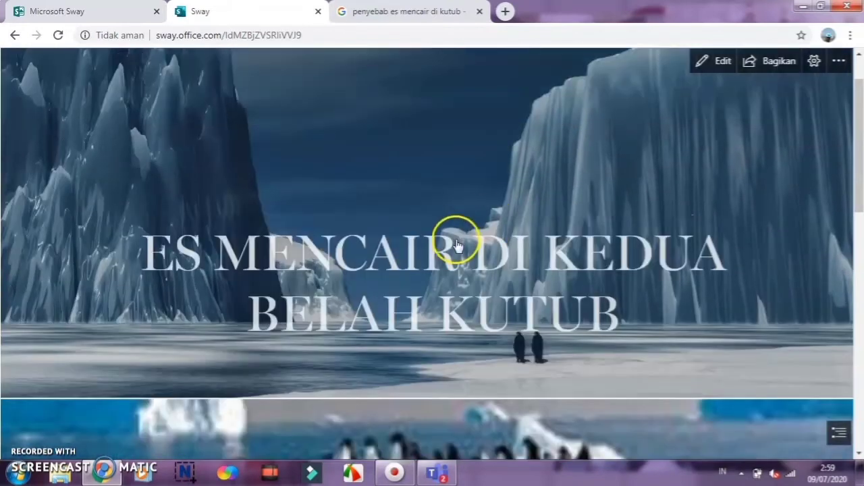
pyautogui.scroll(-3, 569, 268)
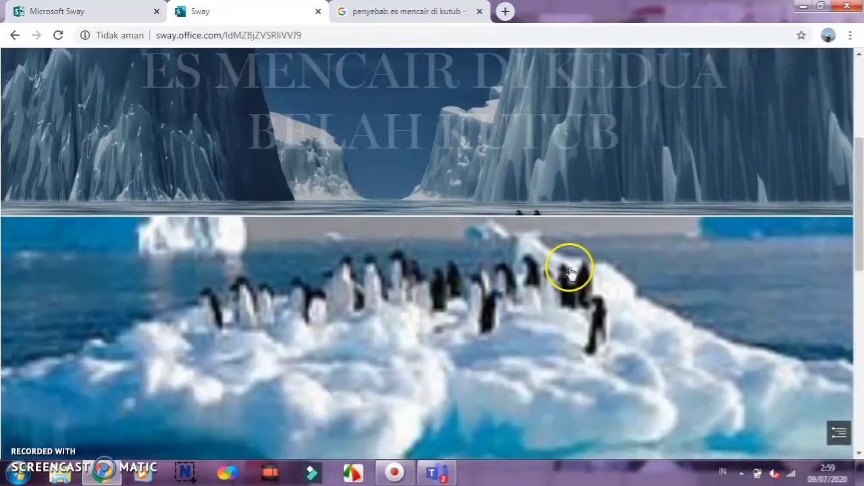
pyautogui.scroll(-5, 569, 270)
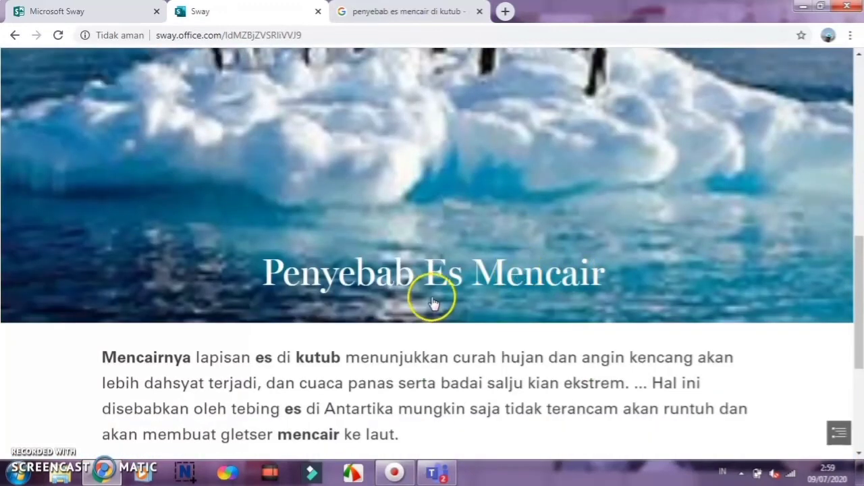
pyautogui.scroll(-2, 507, 267)
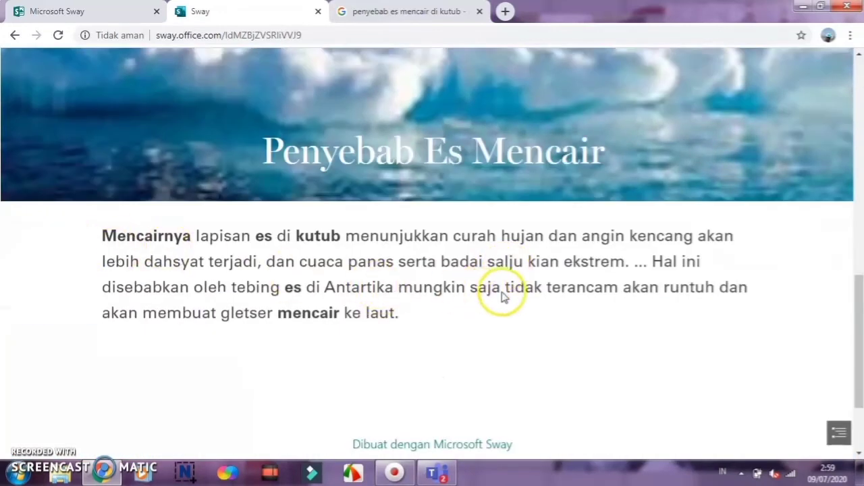
pyautogui.scroll(-2, 574, 297)
pyautogui.scroll(1, 504, 230)
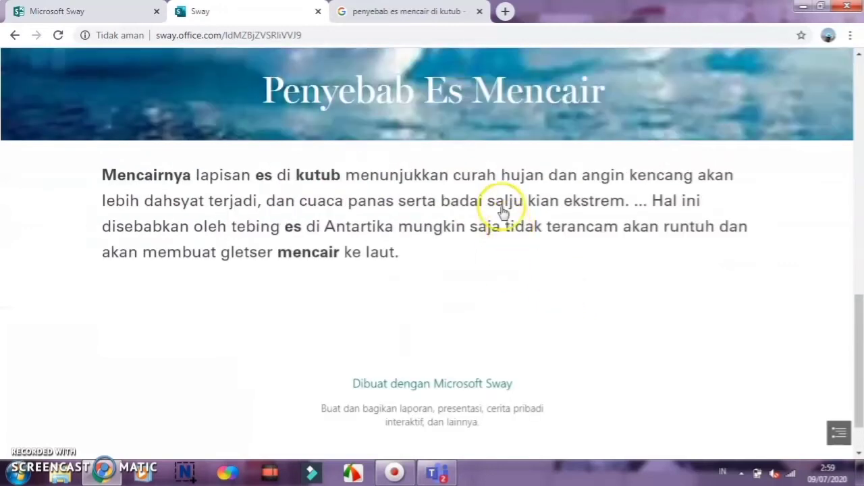
pyautogui.scroll(10, 503, 211)
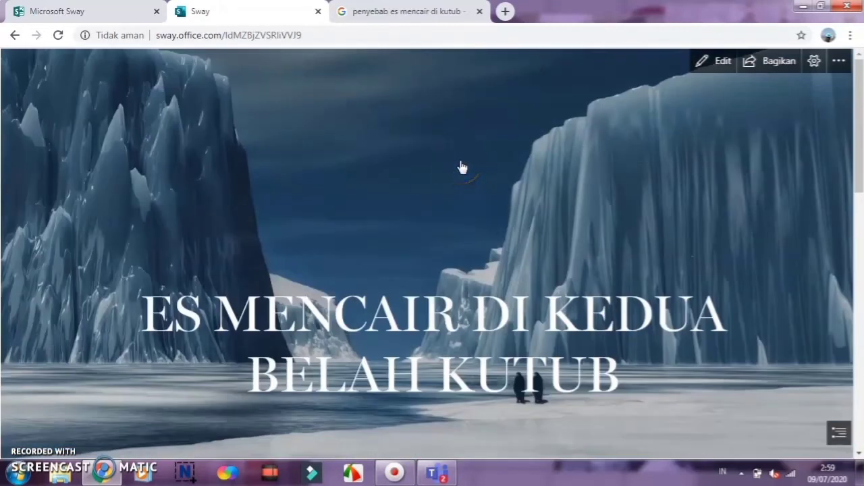
pyautogui.click(723, 62)
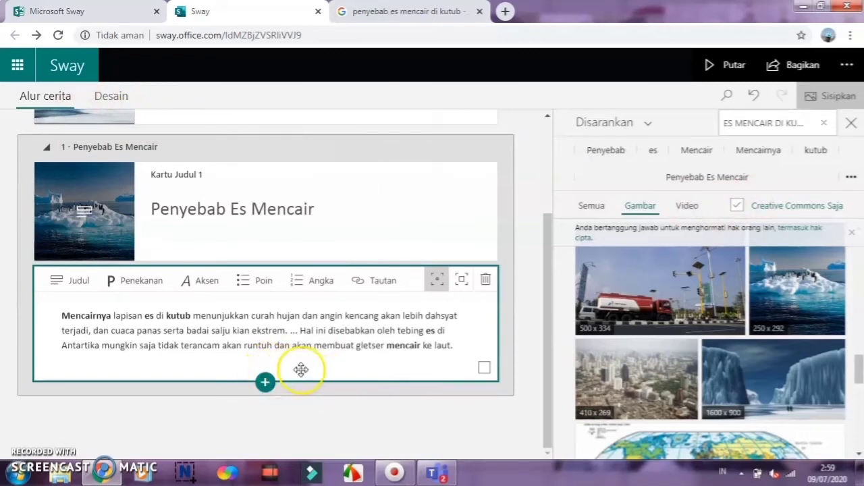
# - Add a Judul 1 card below the text card reading "Dampak Es Mencair di Kedua Belah Kutub"
pyautogui.click(265, 383)
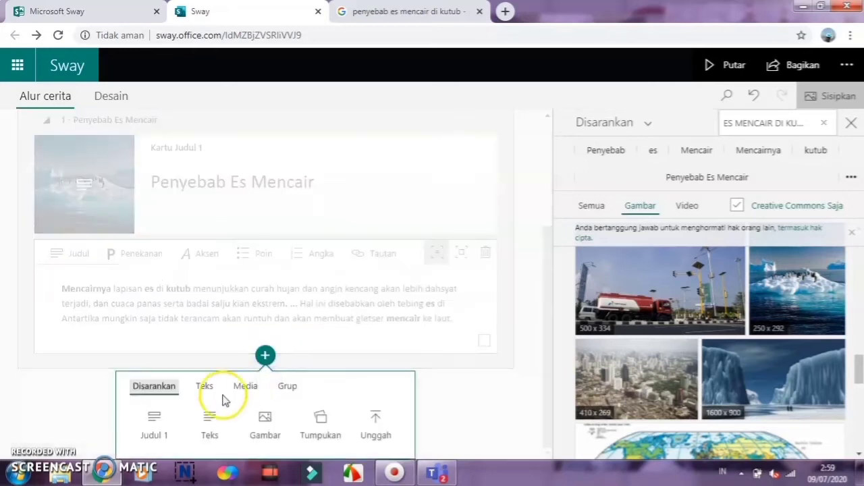
pyautogui.click(161, 425)
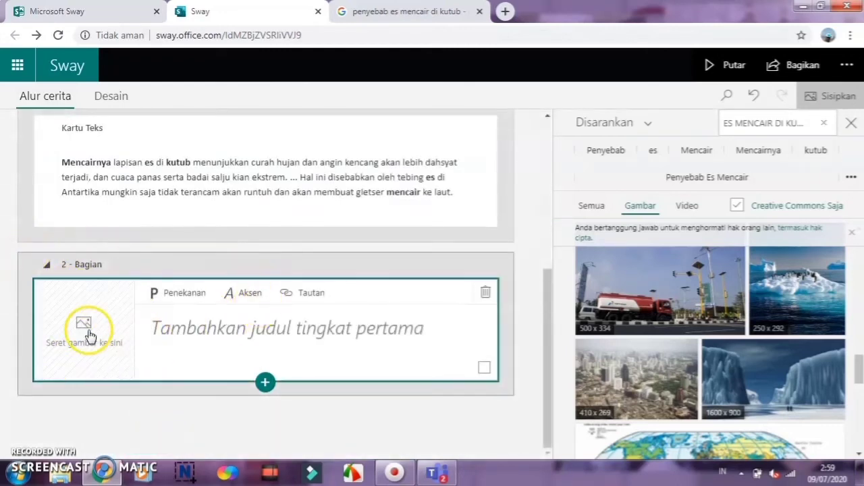
pyautogui.click(157, 335)
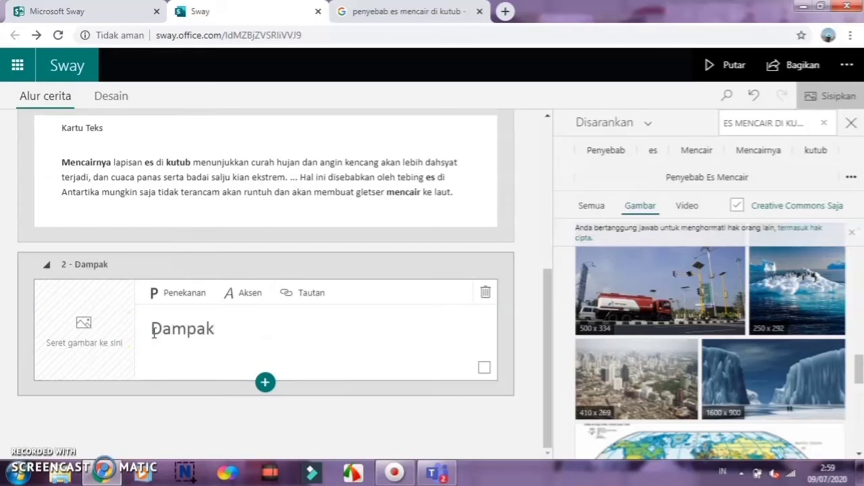
pyautogui.write('Dampak Es Mencair di Kedua Belah Kutub')
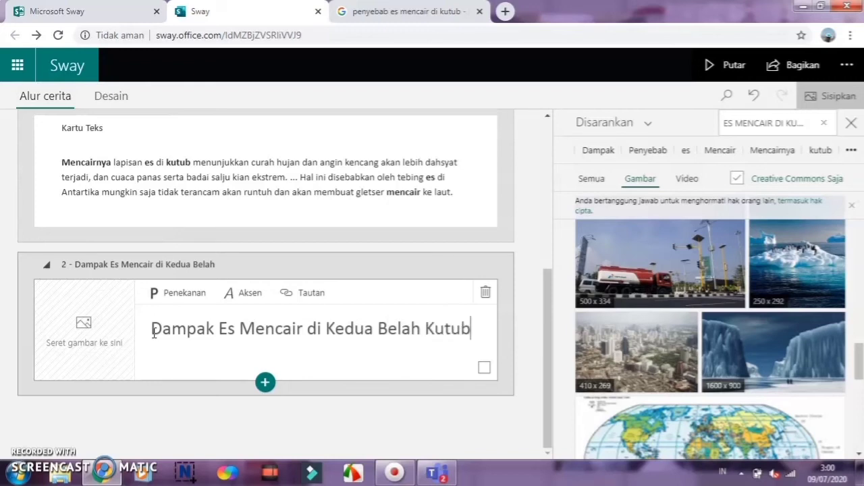
# - Add the 500 x 375 glacier image from the suggested pictures as the background of the "Dampak Es Mencair di Kedua Belah Kutub" heading card
pyautogui.click(93, 342)
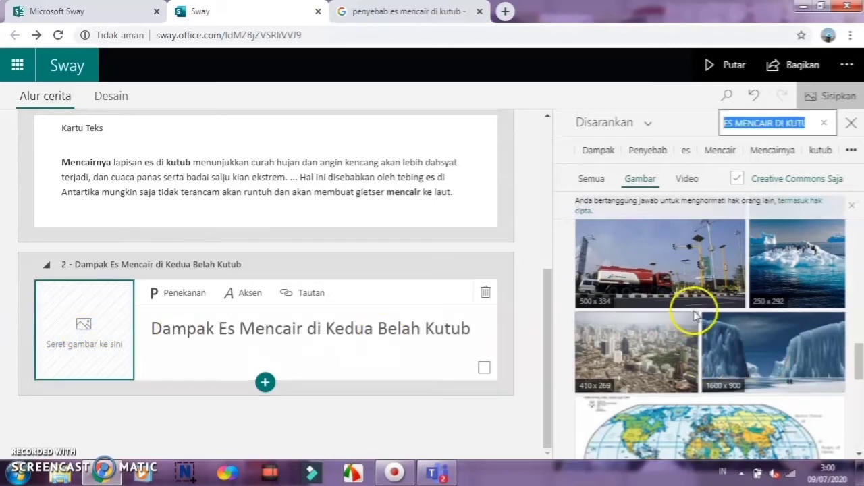
pyautogui.scroll(-2, 733, 378)
pyautogui.scroll(2, 732, 380)
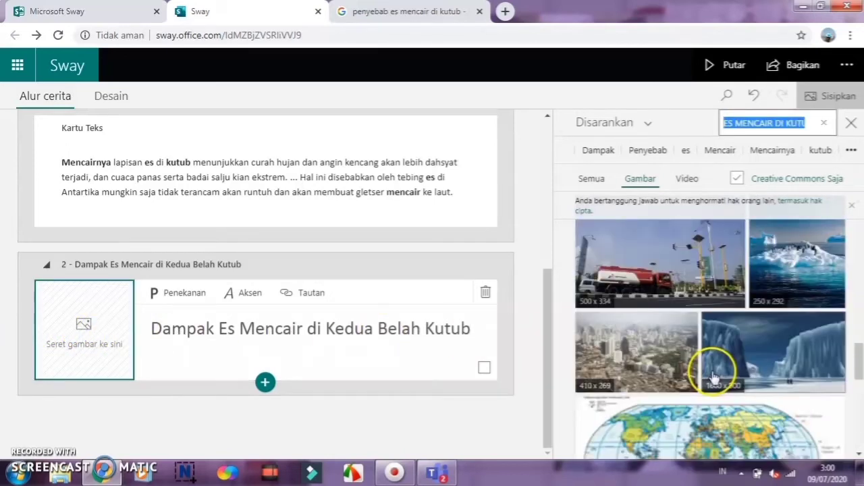
pyautogui.scroll(-4, 713, 377)
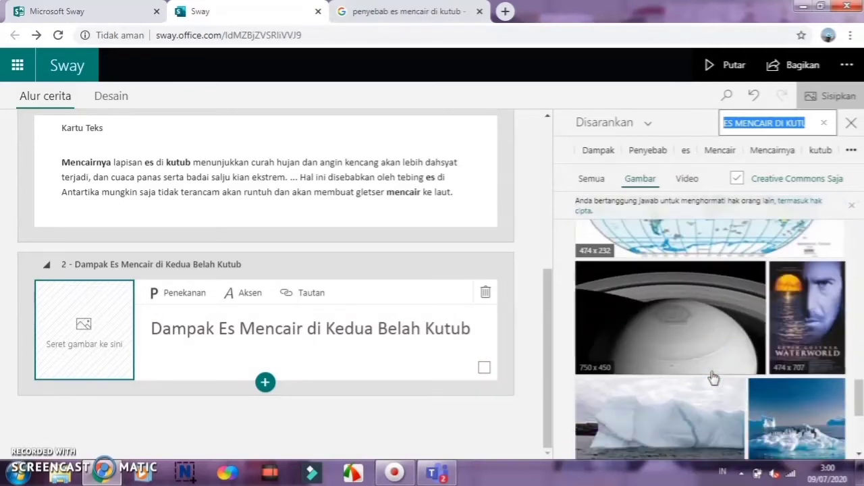
pyautogui.scroll(-2, 714, 378)
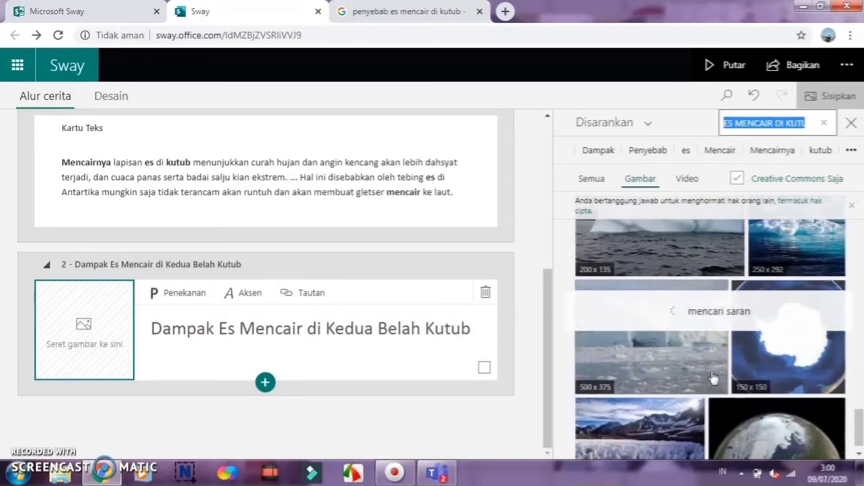
pyautogui.scroll(-1, 714, 378)
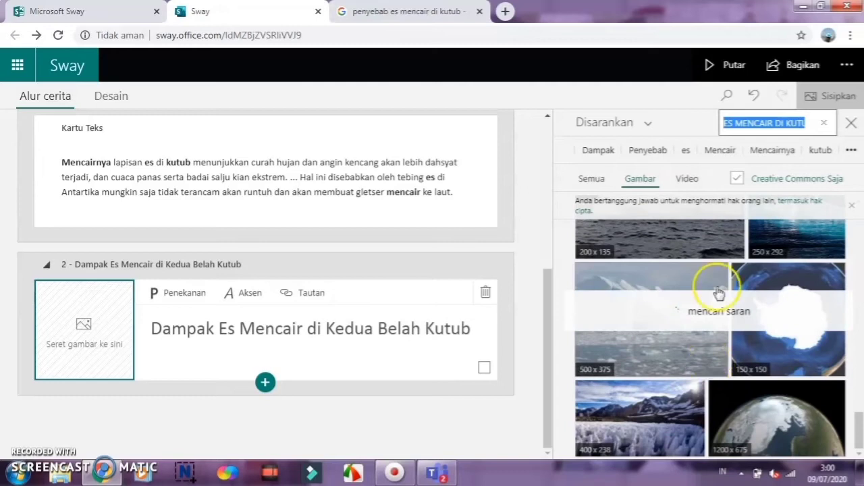
pyautogui.scroll(-3, 706, 358)
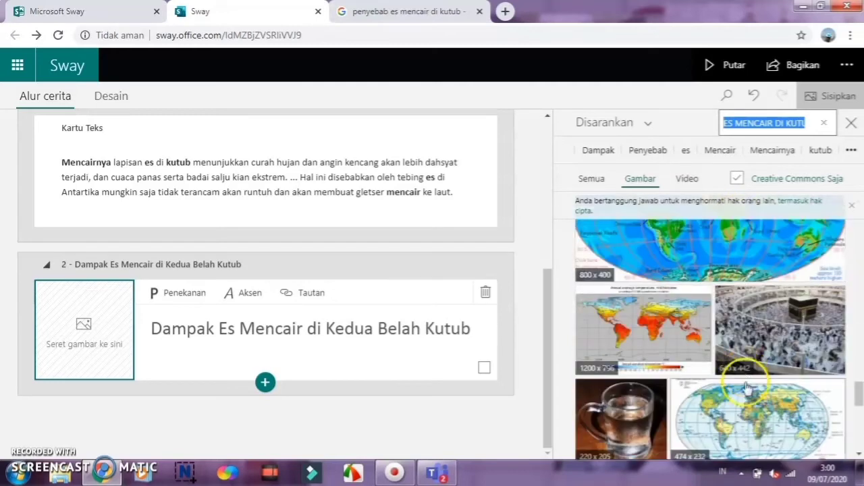
pyautogui.scroll(-5, 747, 387)
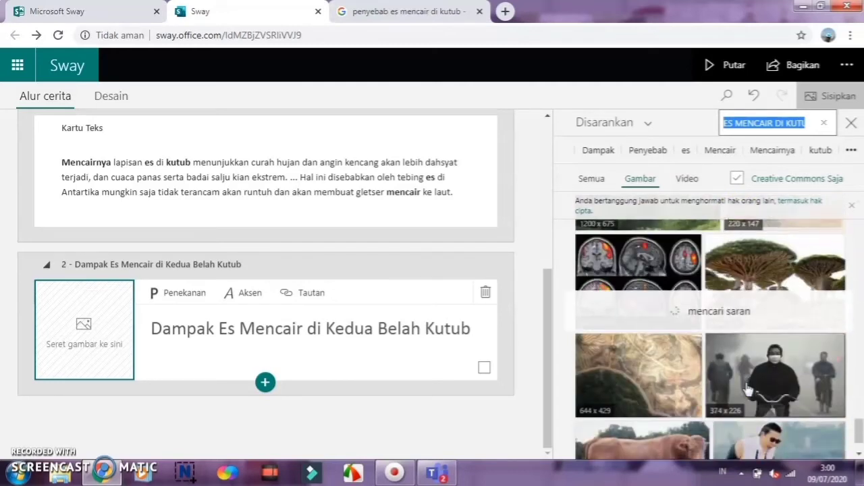
pyautogui.scroll(-1, 748, 390)
pyautogui.scroll(-5, 748, 389)
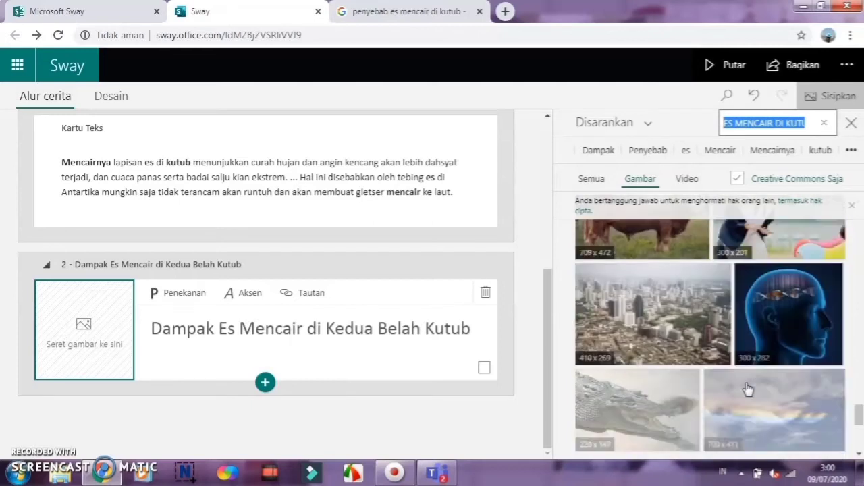
pyautogui.scroll(-3, 747, 390)
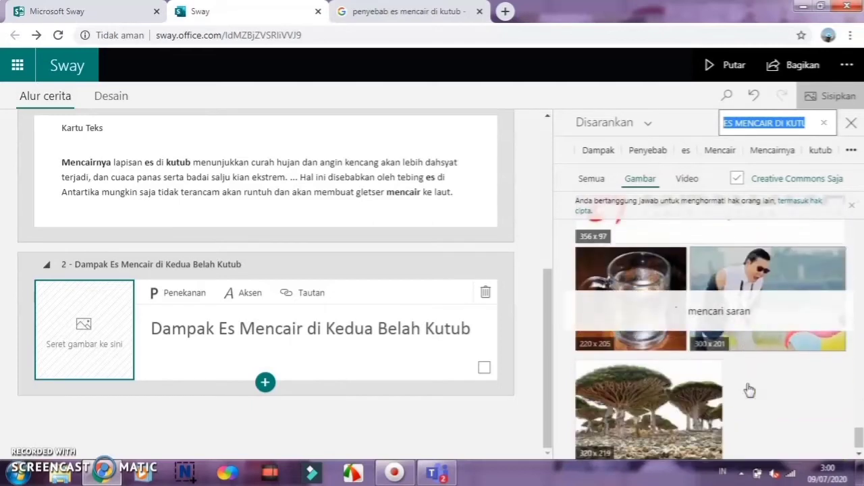
pyautogui.scroll(3, 752, 389)
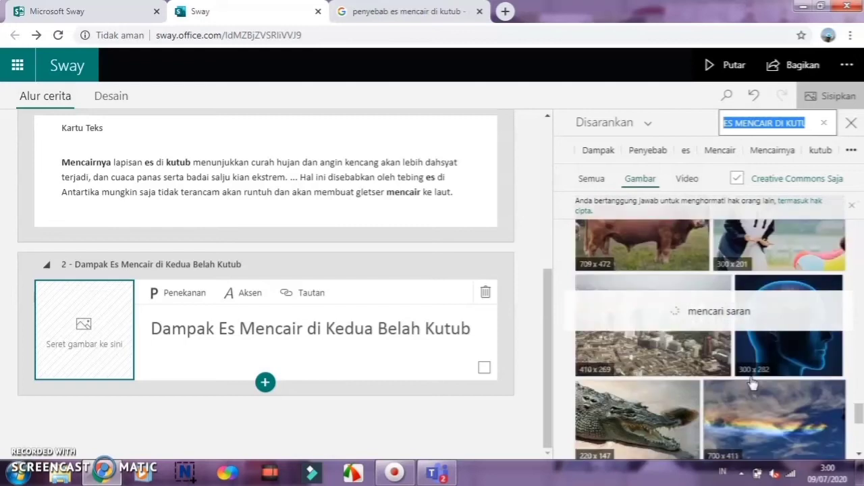
pyautogui.scroll(6, 752, 383)
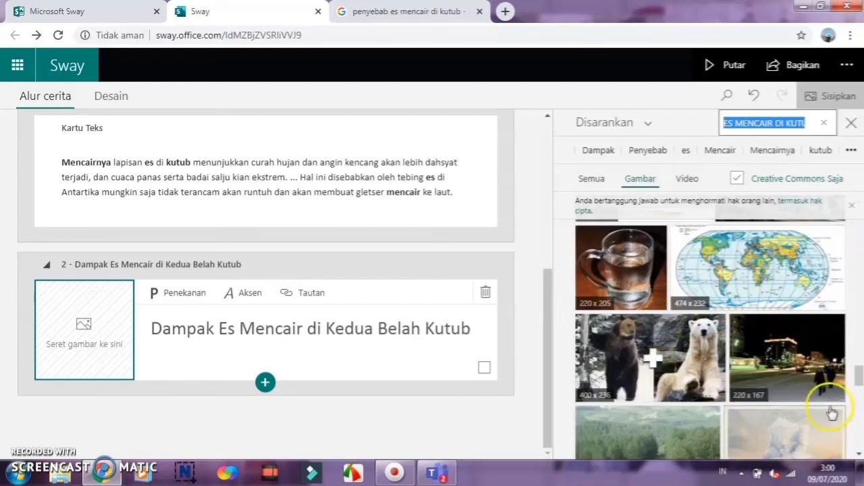
pyautogui.scroll(5, 684, 368)
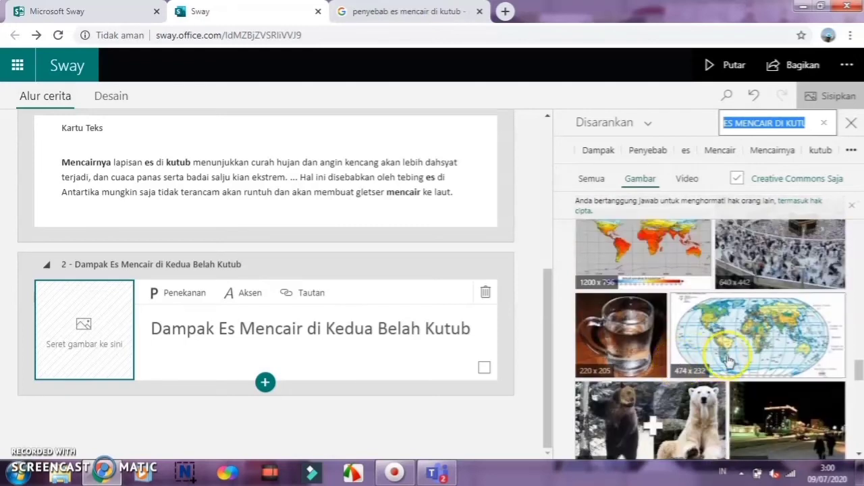
pyautogui.scroll(5, 731, 356)
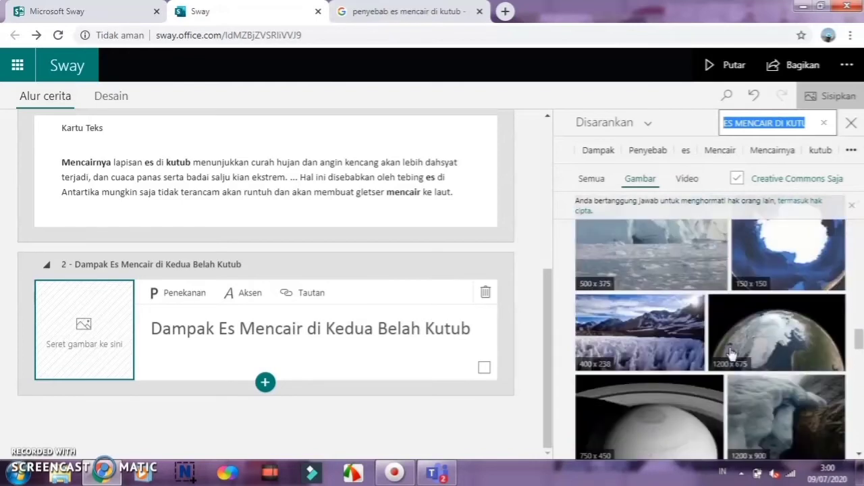
pyautogui.scroll(-1, 732, 356)
pyautogui.click(667, 339)
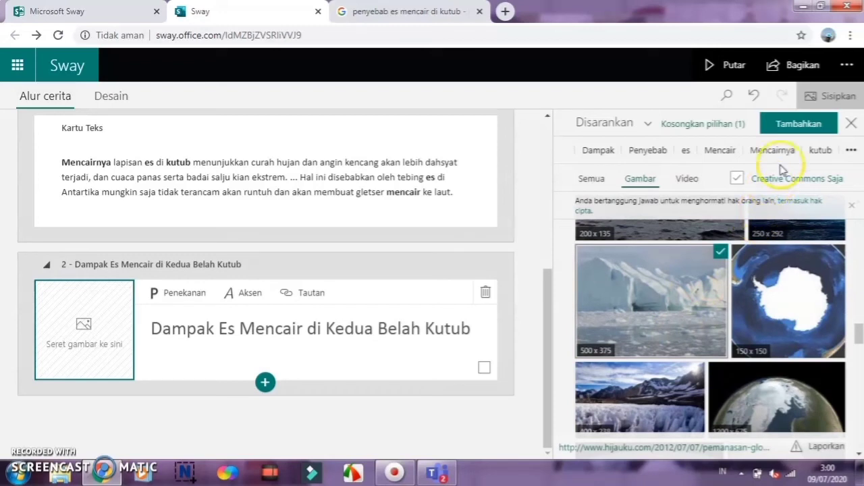
pyautogui.click(799, 131)
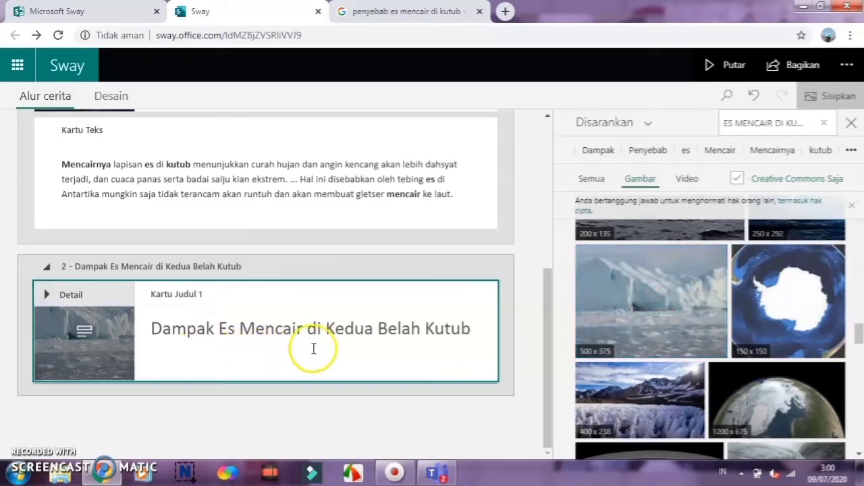
# - Add an empty text card below the "Dampak Es Mencair di Kedua Belah Kutub" heading card
pyautogui.click(447, 412)
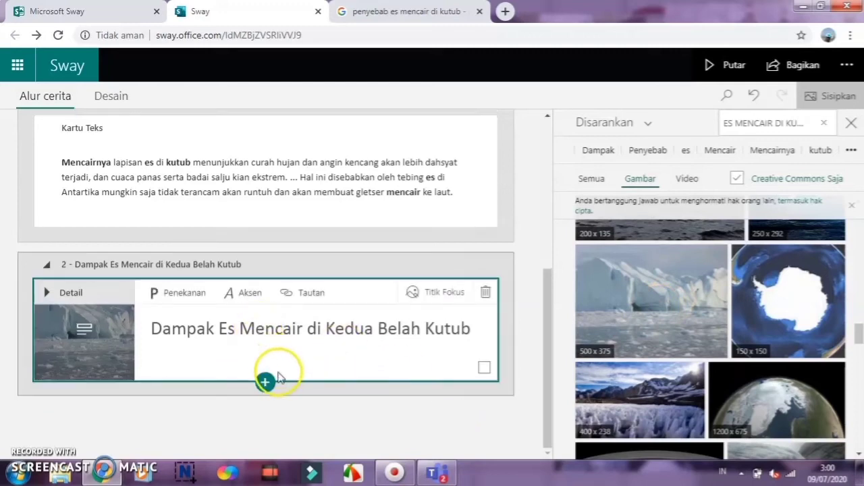
pyautogui.click(266, 384)
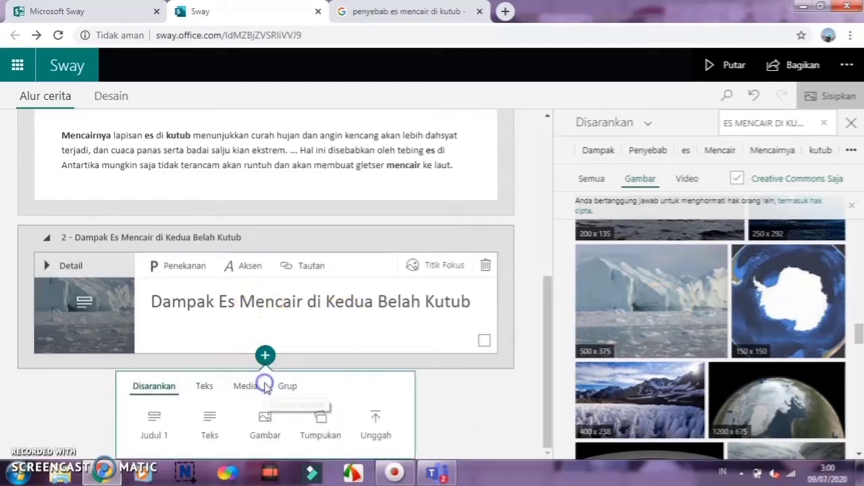
pyautogui.click(212, 416)
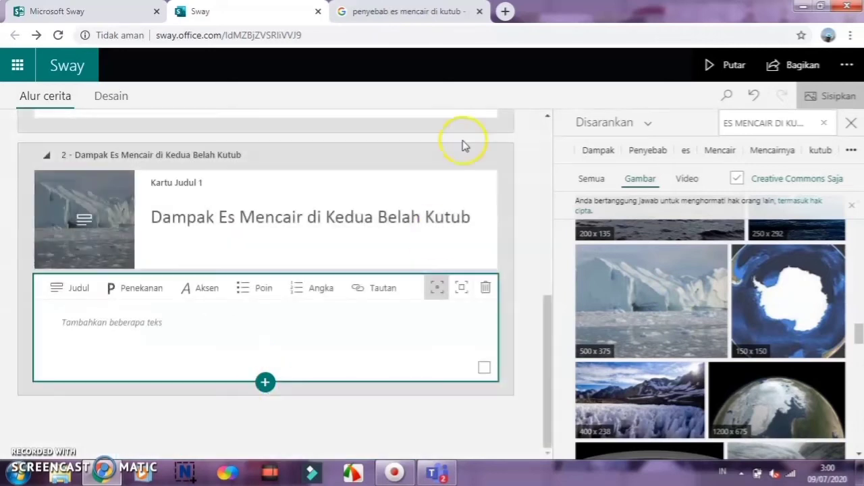
# - Search Google in the already open results tab for "dampak mencairnya es di kutub", using the suggested query
pyautogui.click(439, 11)
pyautogui.click(284, 69)
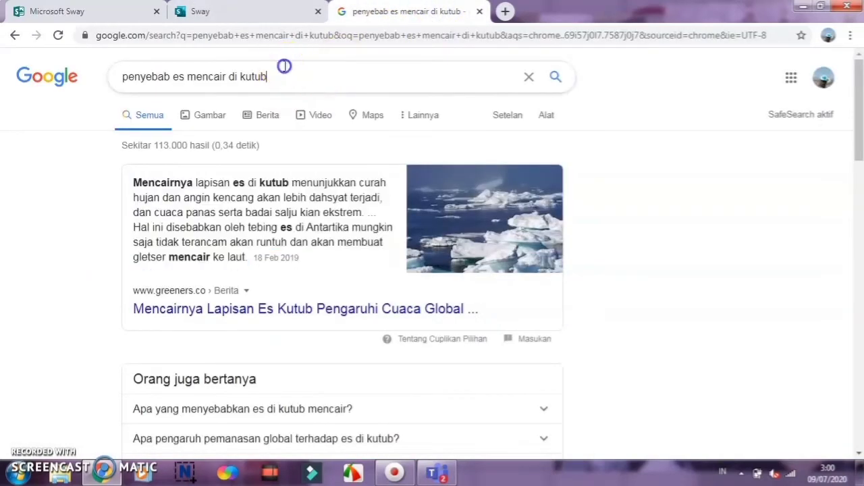
pyautogui.hotkey('ctrl', 'a')
pyautogui.write('dam')
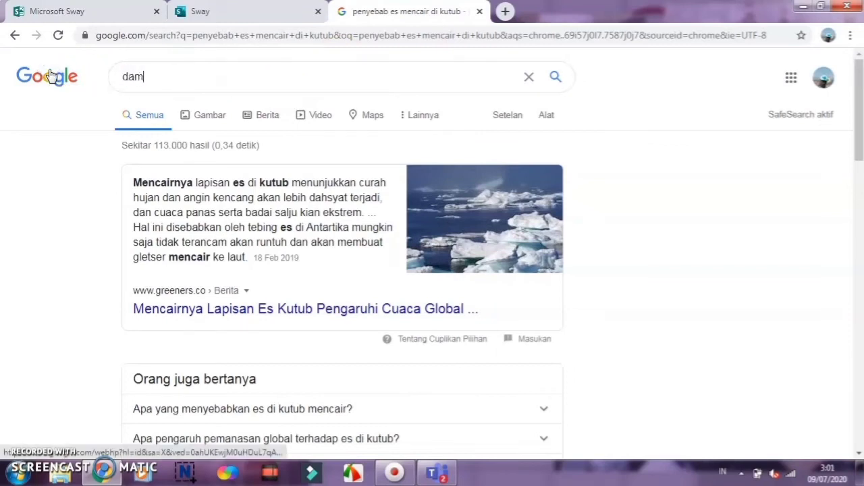
pyautogui.write('pak es m')
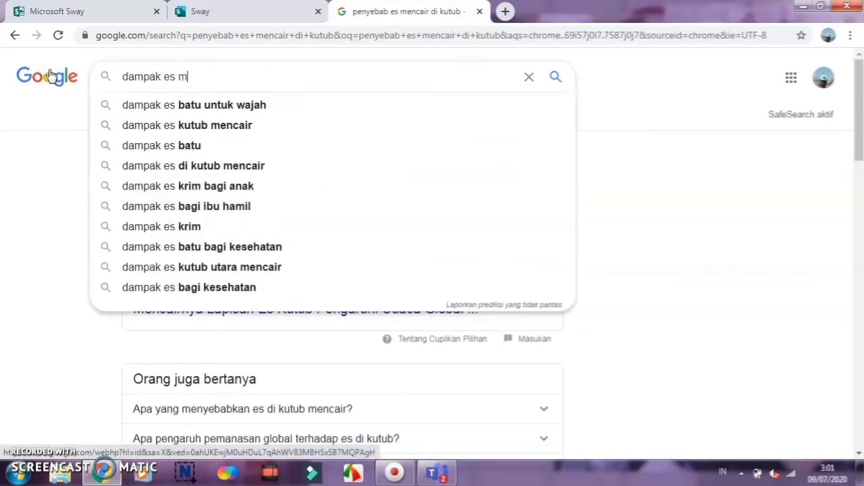
pyautogui.write('encair di kutub')
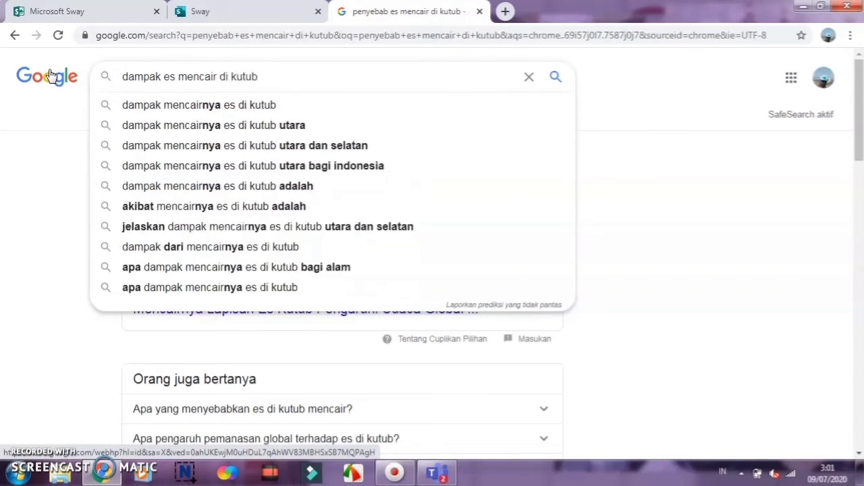
pyautogui.click(140, 105)
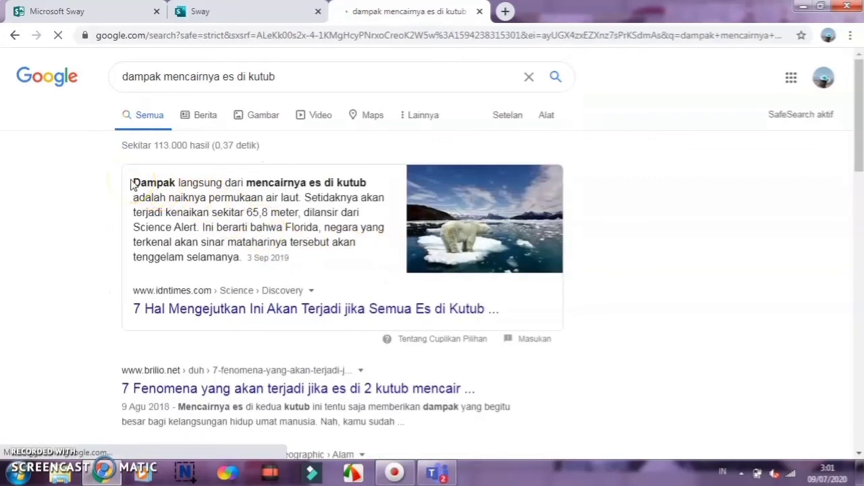
# - Copy the featured snippet's paragraph starting "Dampak langsung dari mencairnya es di kutub" into the empty text card in the Sway
pyautogui.moveTo(132, 184); pyautogui.dragTo(230, 264)
pyautogui.click(241, 262)
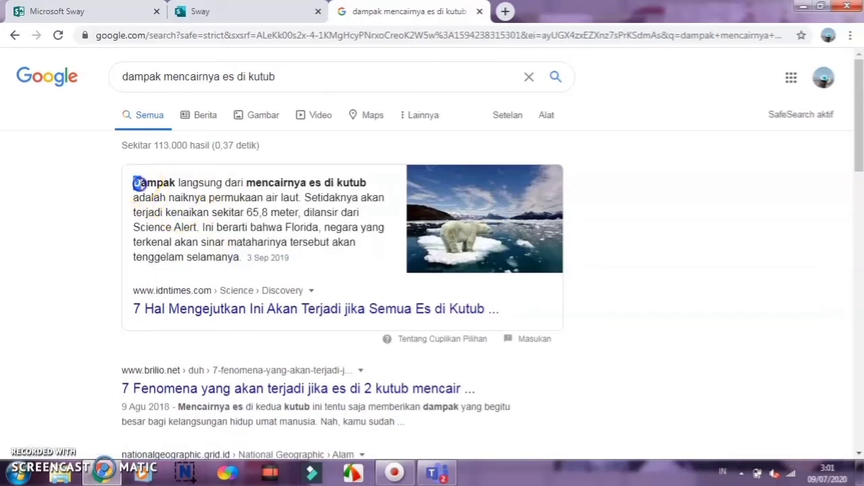
pyautogui.moveTo(138, 183); pyautogui.dragTo(216, 260)
pyautogui.hotkey('ctrl', 'c')
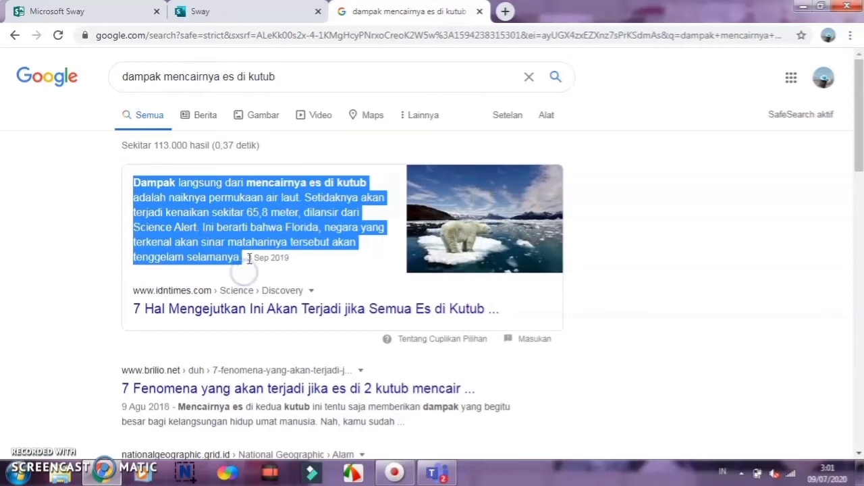
pyautogui.click(242, 12)
pyautogui.click(158, 327)
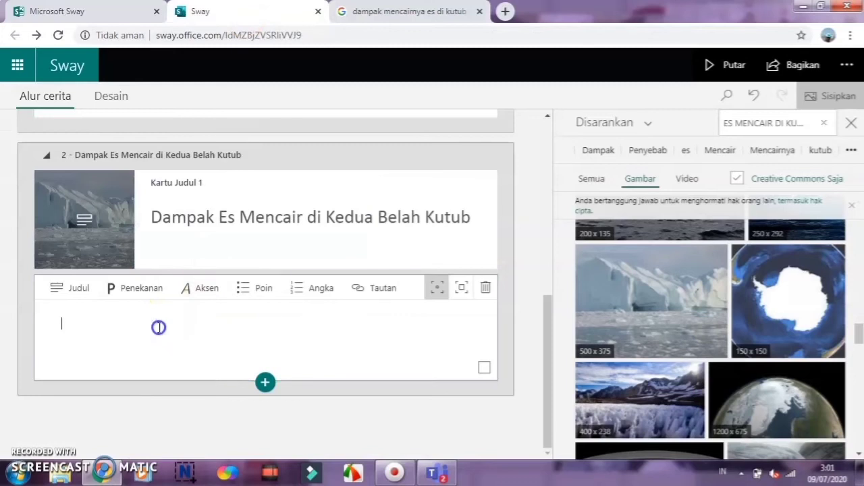
pyautogui.hotkey('ctrl', 'v')
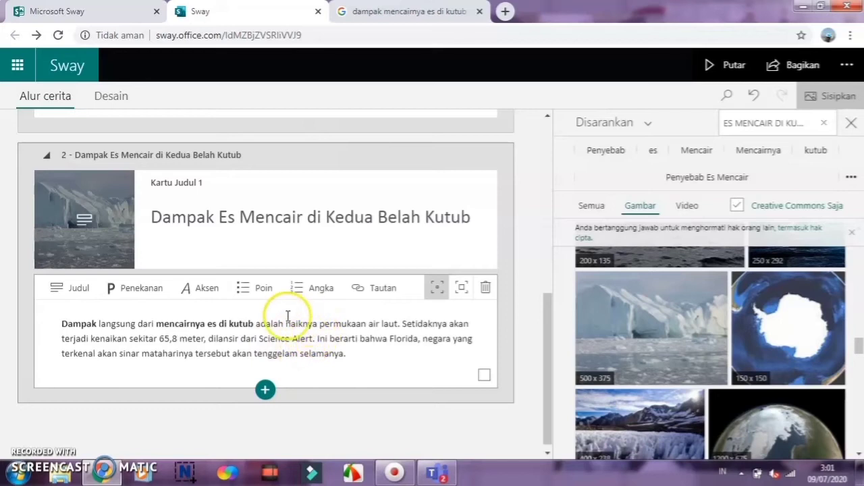
# - Add an empty image card below the text card about the impact of melting ice
pyautogui.click(266, 392)
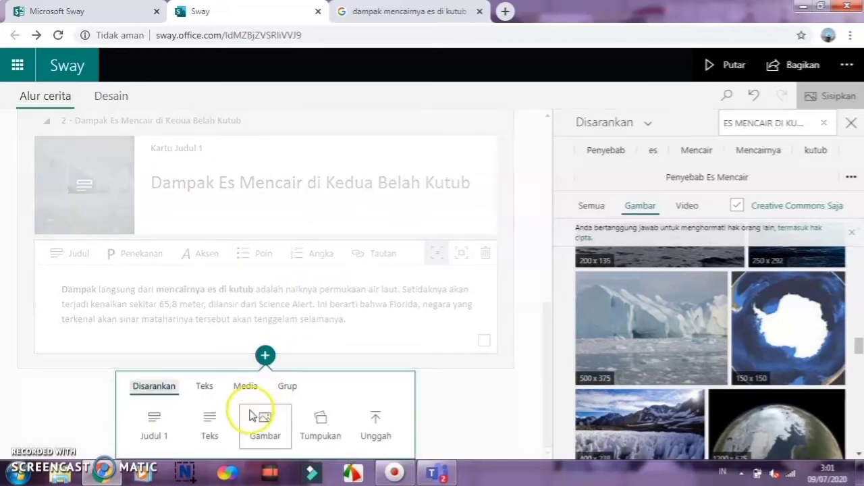
pyautogui.click(247, 388)
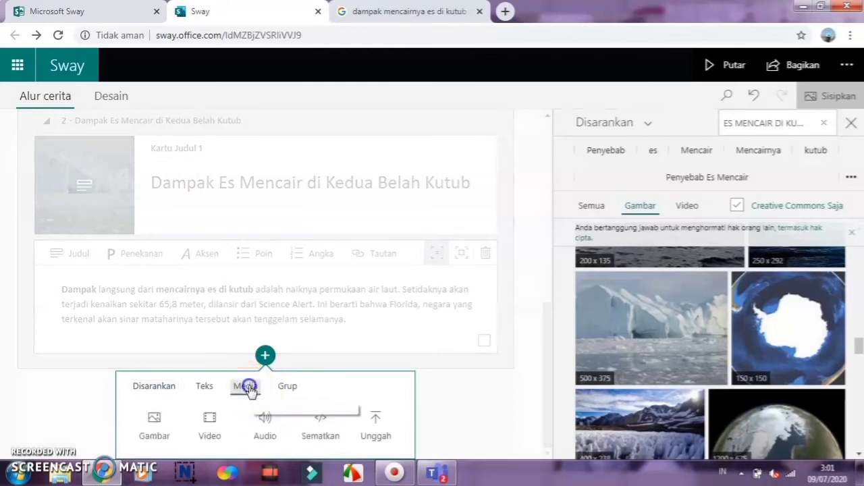
pyautogui.click(162, 420)
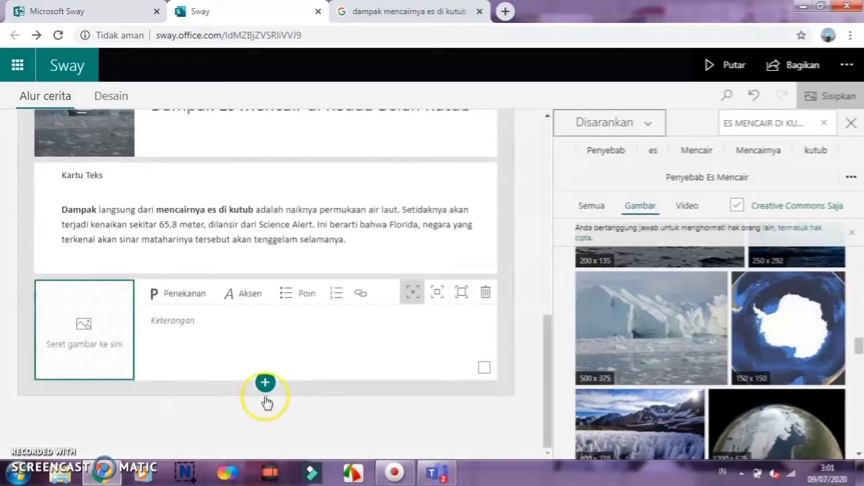
# - Select the 250 x 292 picture of penguins on a floating iceberg from the suggested Creative Commons images
pyautogui.click(584, 208)
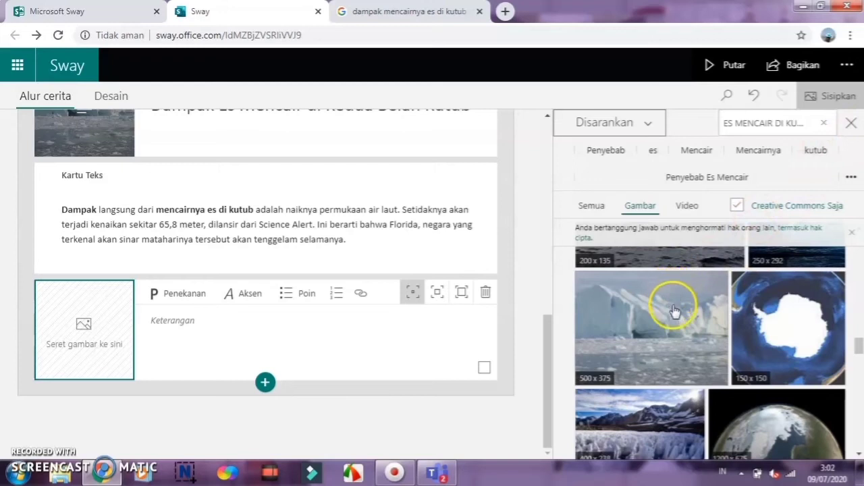
pyautogui.scroll(-5, 674, 311)
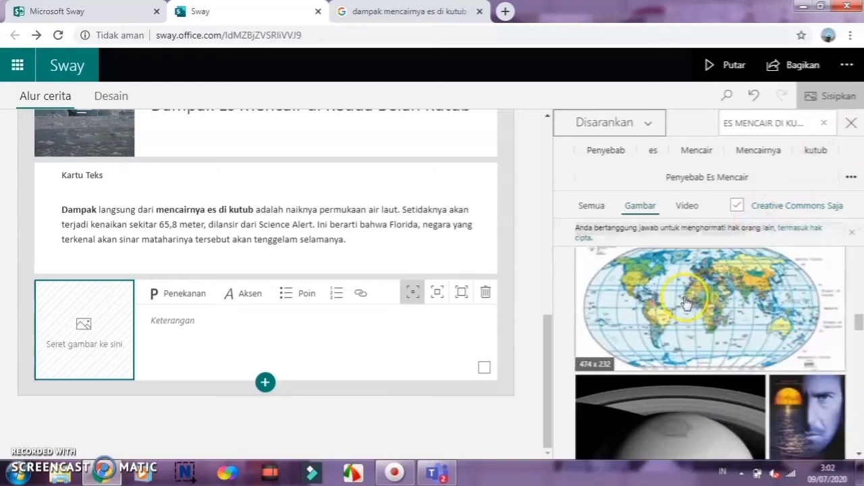
pyautogui.scroll(-5, 686, 304)
pyautogui.scroll(-3, 685, 304)
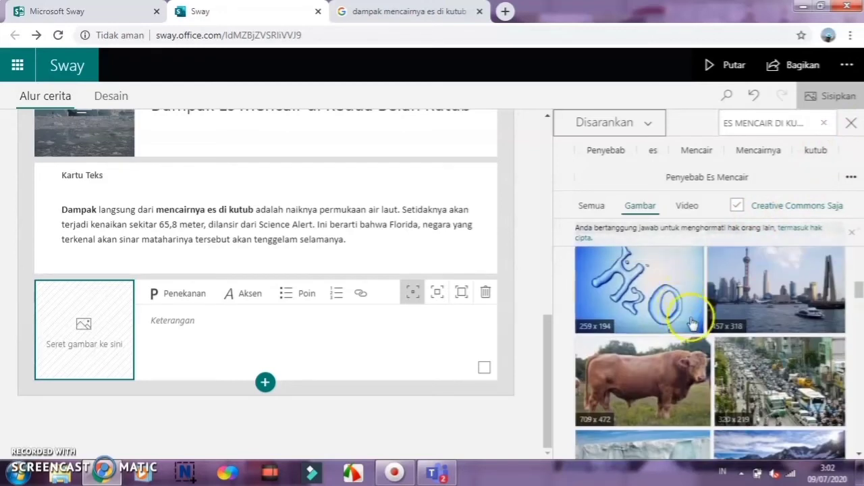
pyautogui.scroll(-5, 692, 324)
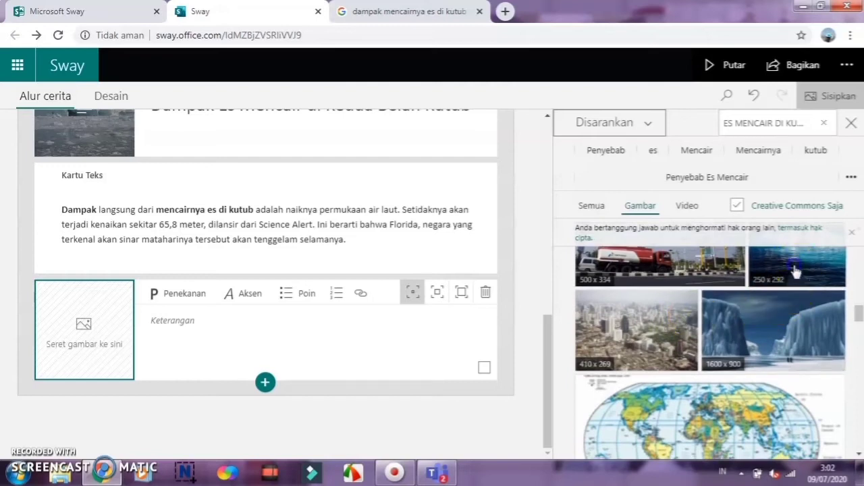
pyautogui.click(795, 271)
# - Add the 400 x 238 picture of a glacier below snowy mountains to the image selection
pyautogui.scroll(-3, 794, 324)
pyautogui.scroll(-5, 795, 311)
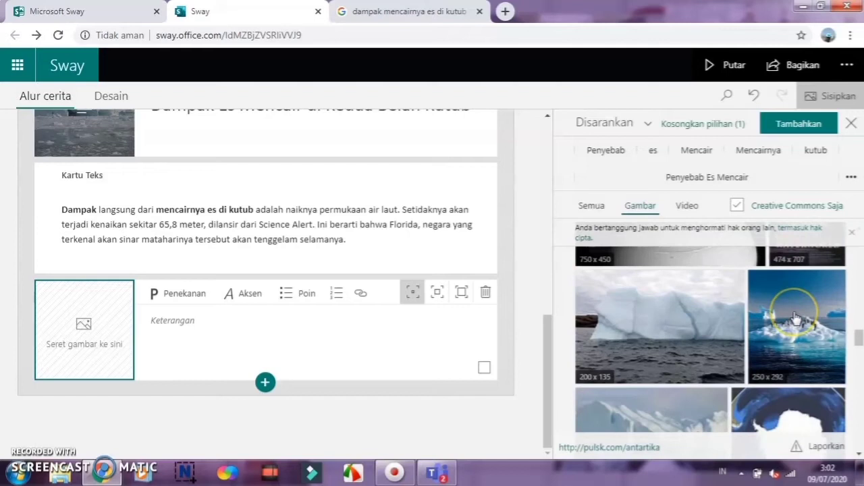
pyautogui.scroll(-1, 797, 318)
pyautogui.scroll(8, 730, 303)
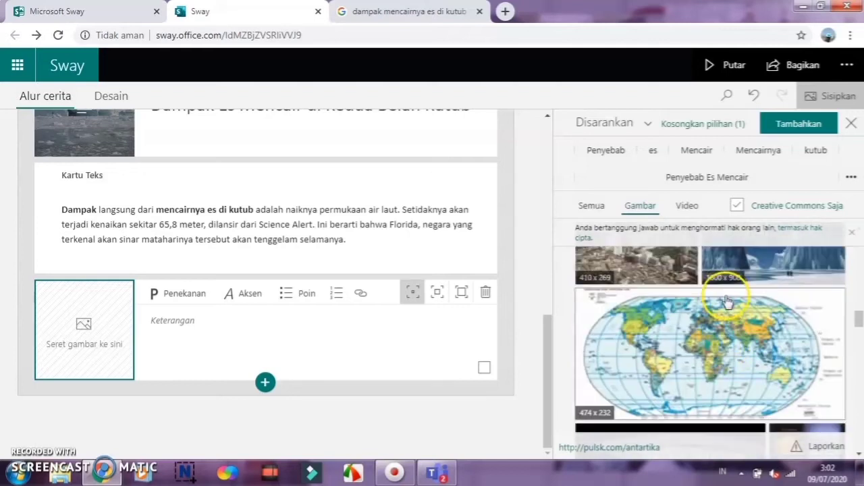
pyautogui.scroll(-6, 733, 302)
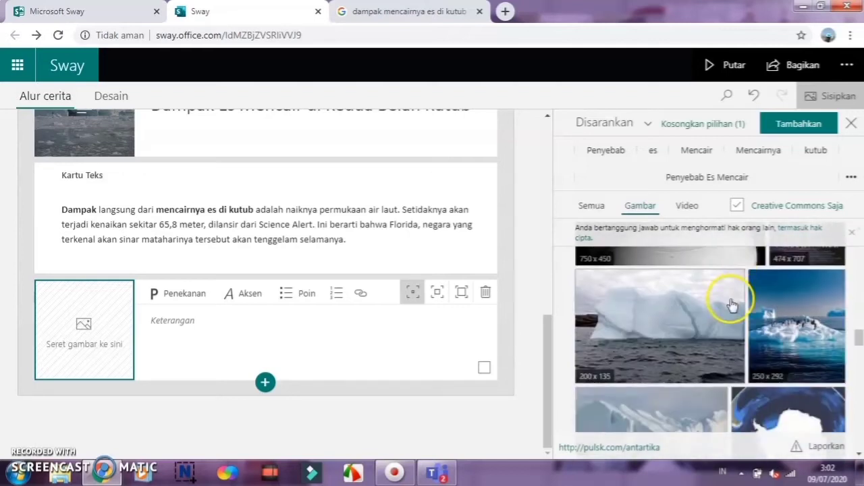
pyautogui.scroll(-2, 706, 306)
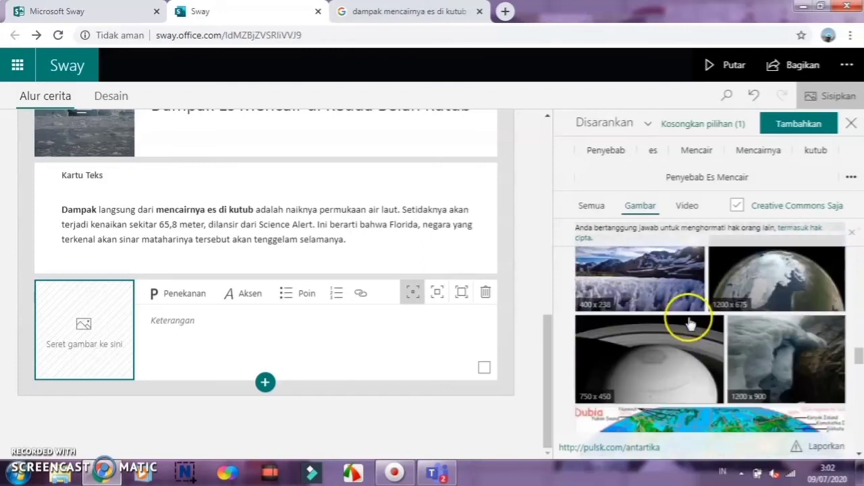
pyautogui.click(673, 302)
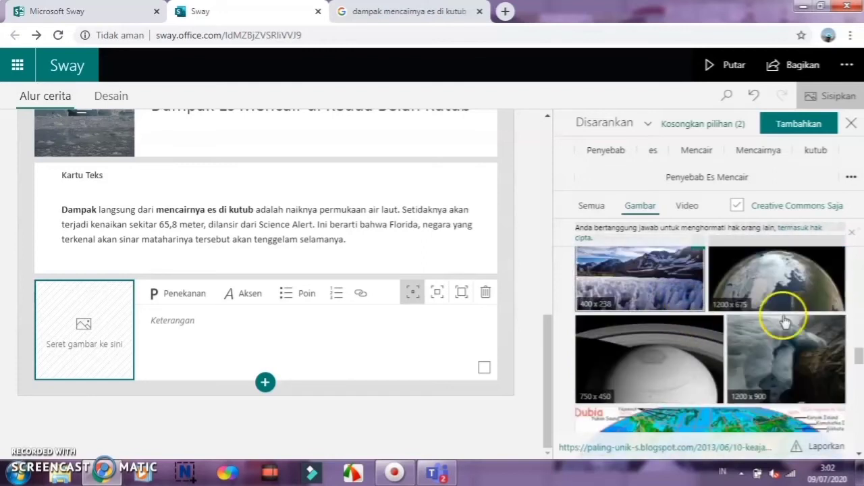
# - Include the 500 x 375 picture of an iceberg behind ice-covered water in the image selection
pyautogui.scroll(-8, 786, 323)
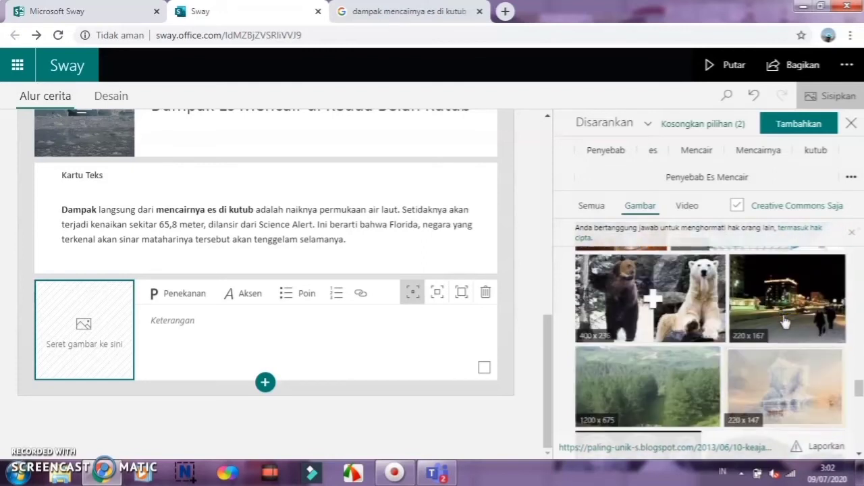
pyautogui.scroll(-2, 785, 322)
pyautogui.scroll(-2, 785, 322)
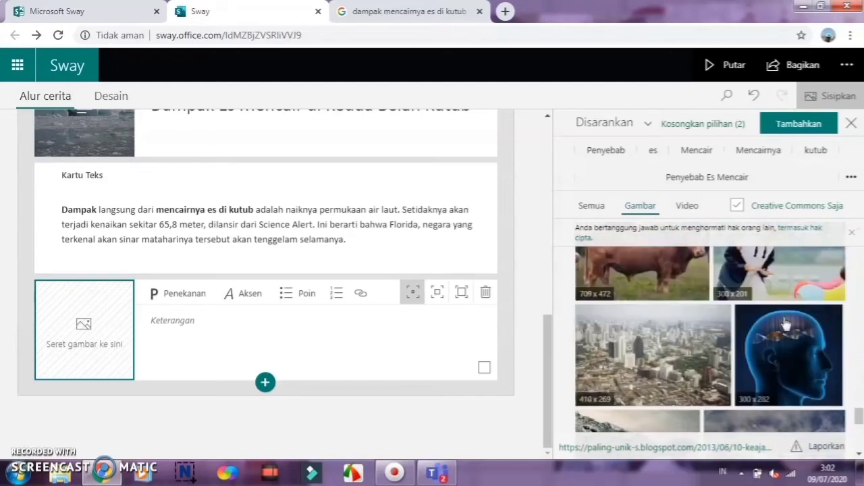
pyautogui.scroll(-5, 785, 325)
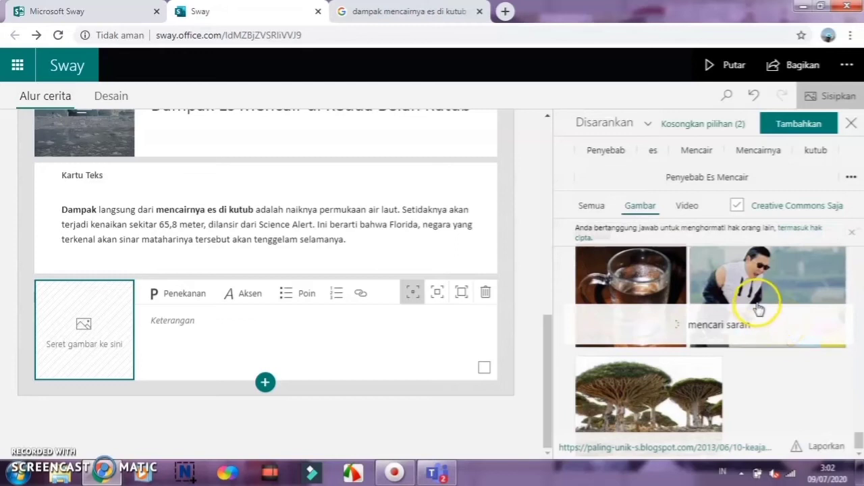
pyautogui.click(713, 177)
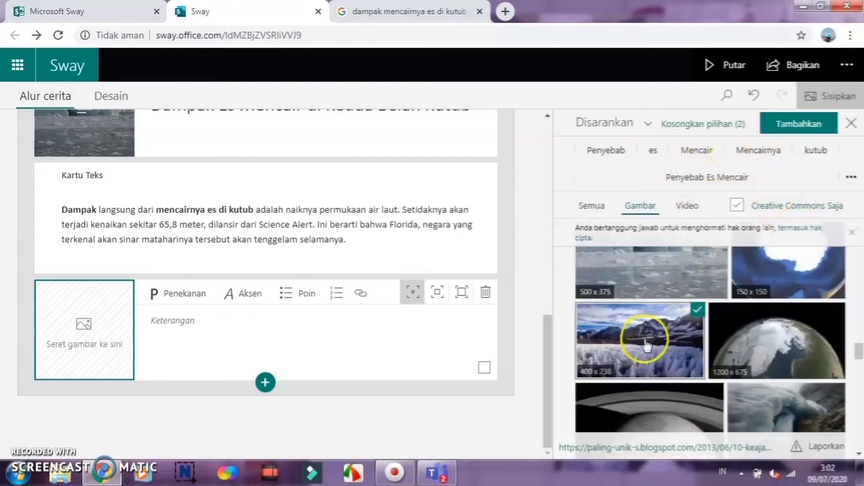
pyautogui.click(659, 282)
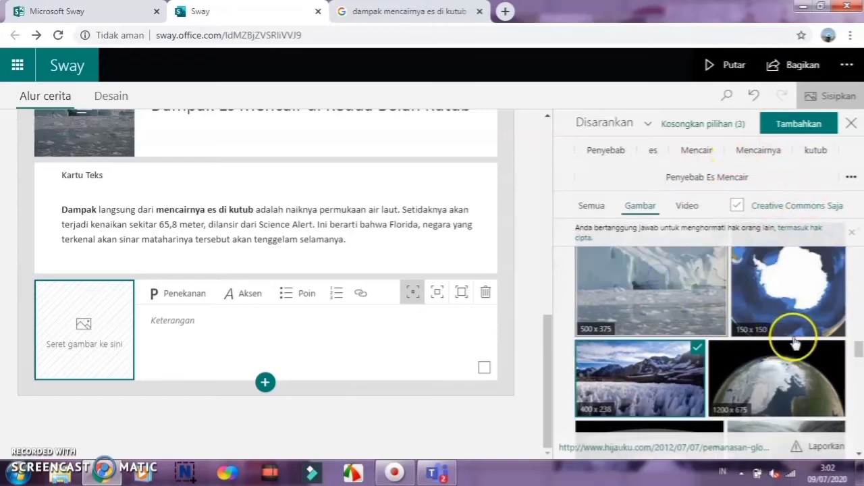
# - Add the 400 x 233 picture of the white ice cliff above turquoise water to the selection
pyautogui.scroll(5, 766, 351)
pyautogui.scroll(-5, 765, 351)
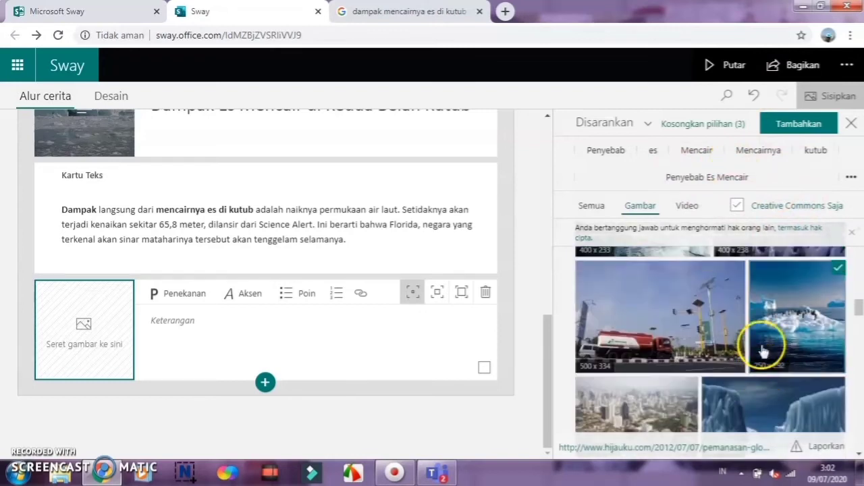
pyautogui.scroll(3, 712, 344)
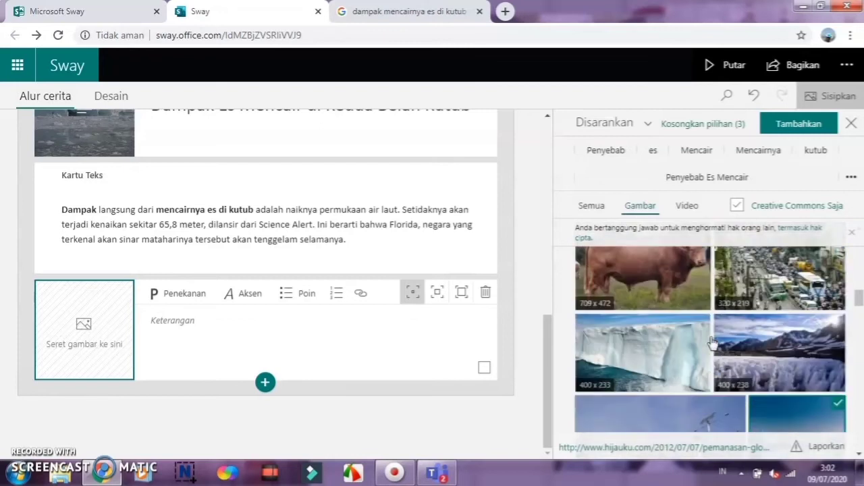
pyautogui.click(694, 349)
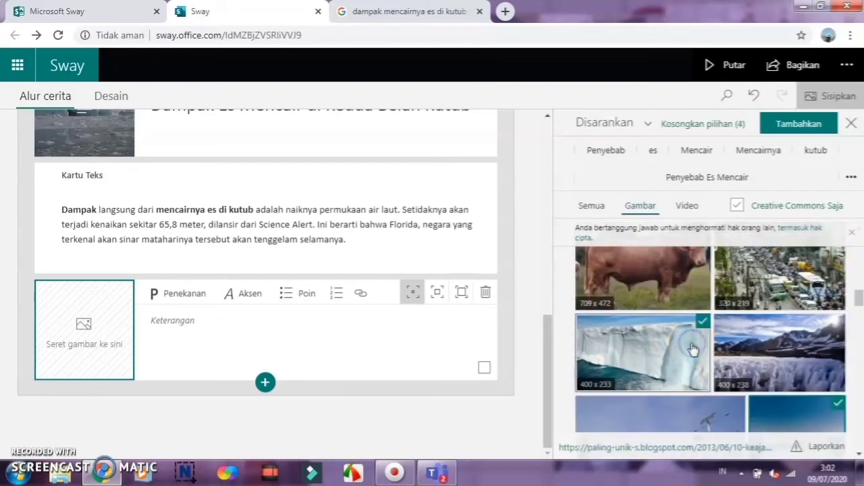
# - Also select the polar bear picture (220 x 176) and the red fox picture (316 x 212)
pyautogui.click(743, 324)
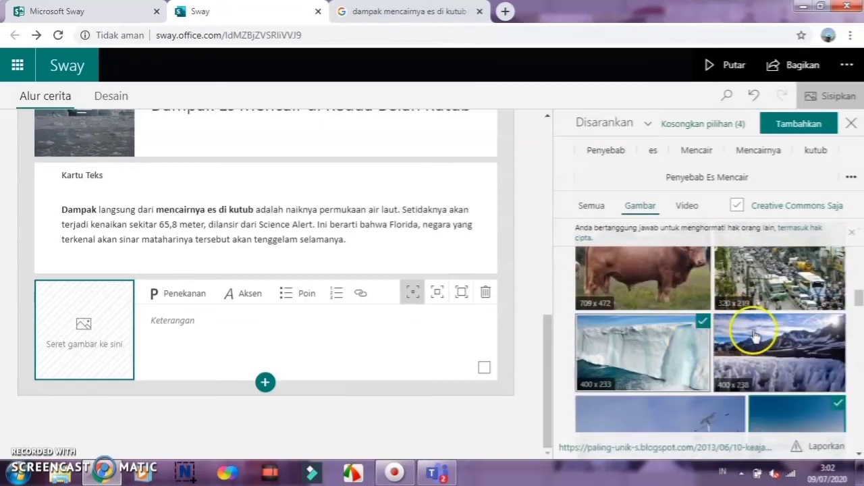
pyautogui.scroll(2, 743, 307)
pyautogui.click(768, 314)
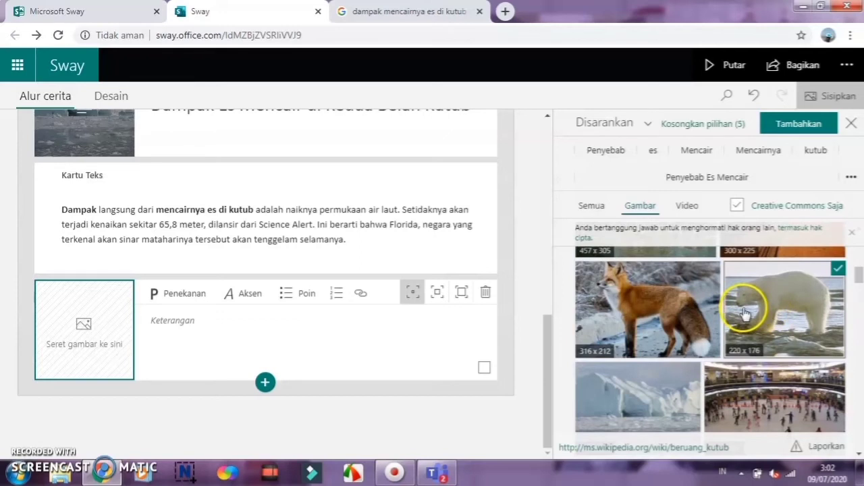
pyautogui.click(680, 311)
# - Select the 300 x 225 orange desert planet picture and insert all seven selected images into the Sway
pyautogui.scroll(3, 743, 307)
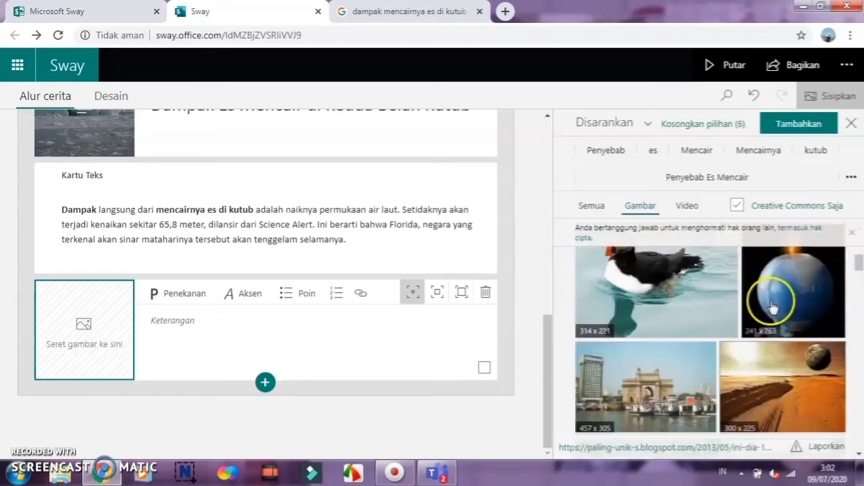
pyautogui.scroll(-2, 786, 309)
pyautogui.scroll(1, 804, 334)
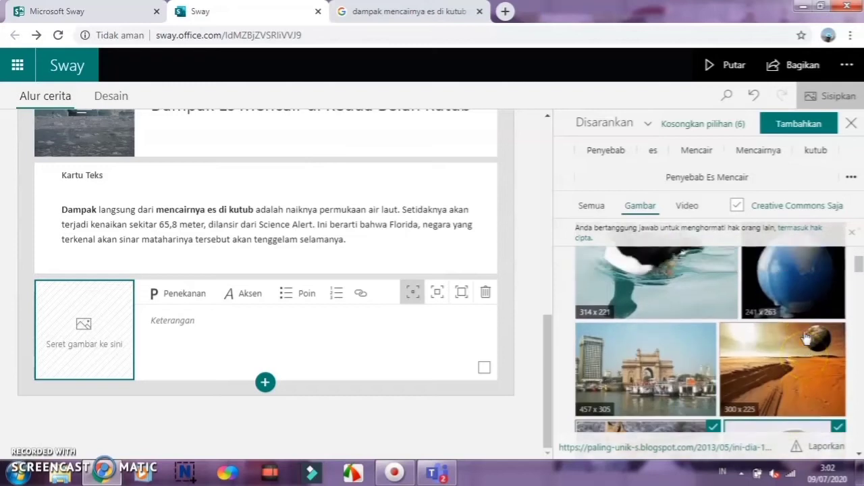
pyautogui.scroll(-2, 803, 330)
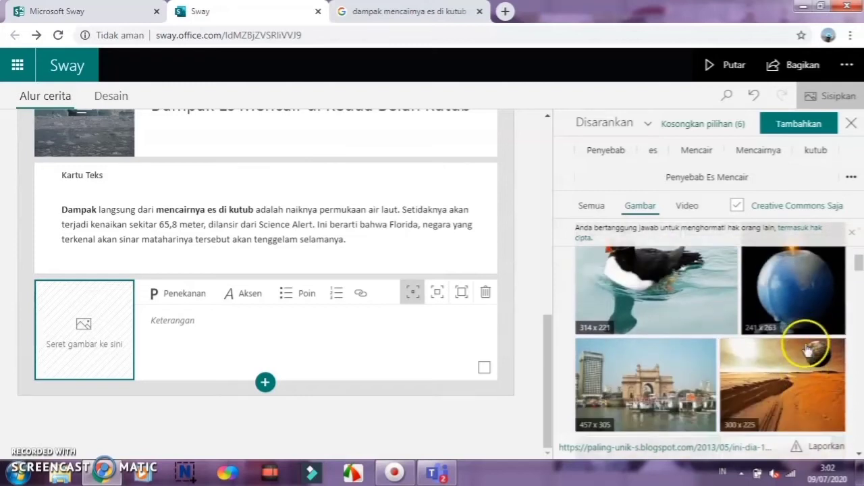
pyautogui.scroll(1, 797, 312)
pyautogui.click(797, 312)
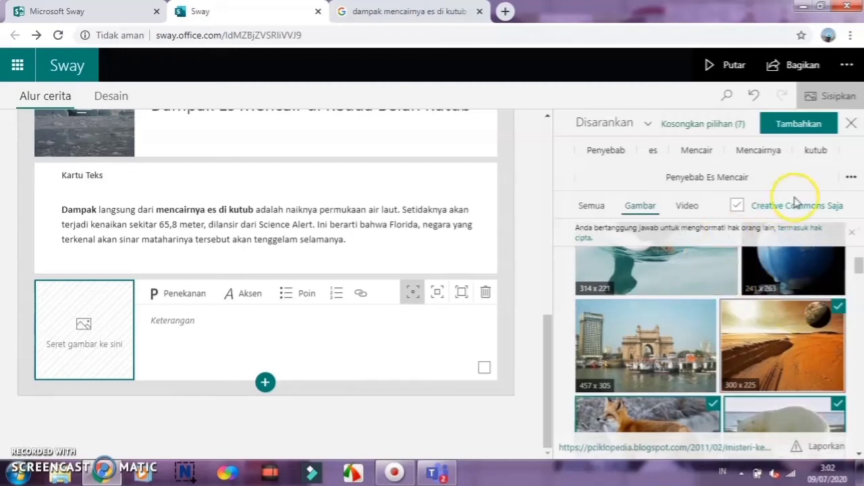
pyautogui.click(811, 131)
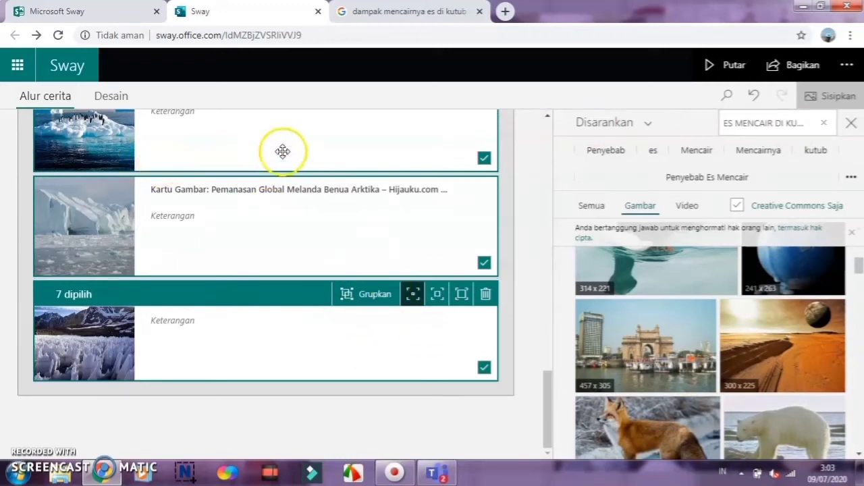
# - Combine the seven inserted image cards below the impact text card into one group
pyautogui.scroll(6, 416, 293)
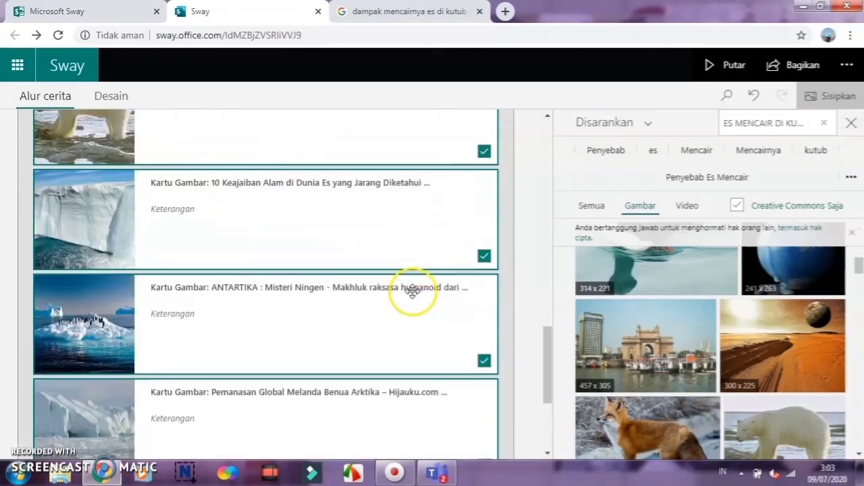
pyautogui.scroll(4, 412, 291)
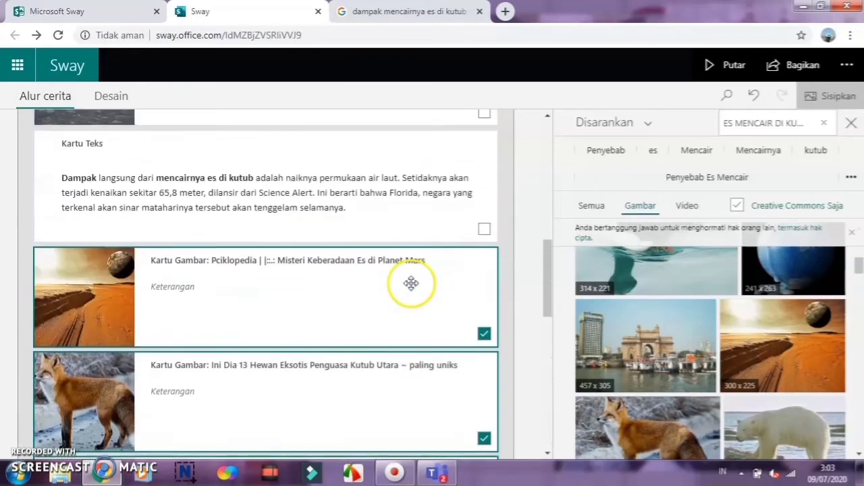
pyautogui.scroll(-2, 425, 317)
pyautogui.scroll(-1, 441, 349)
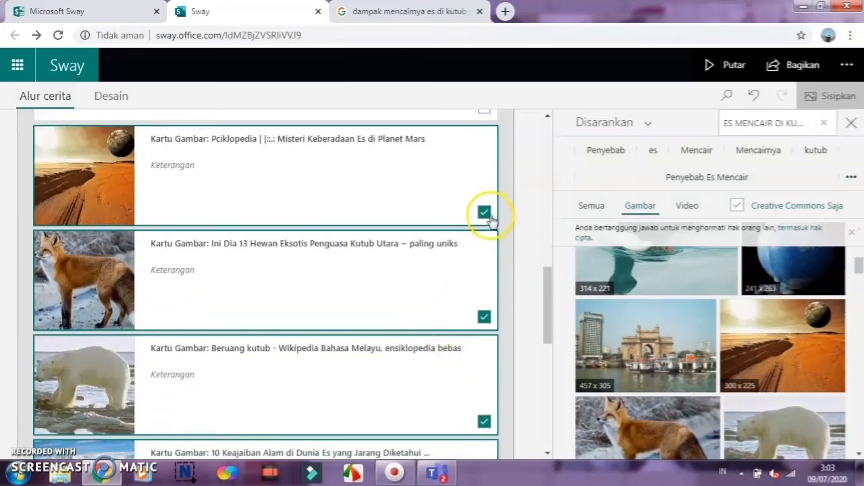
pyautogui.click(395, 188)
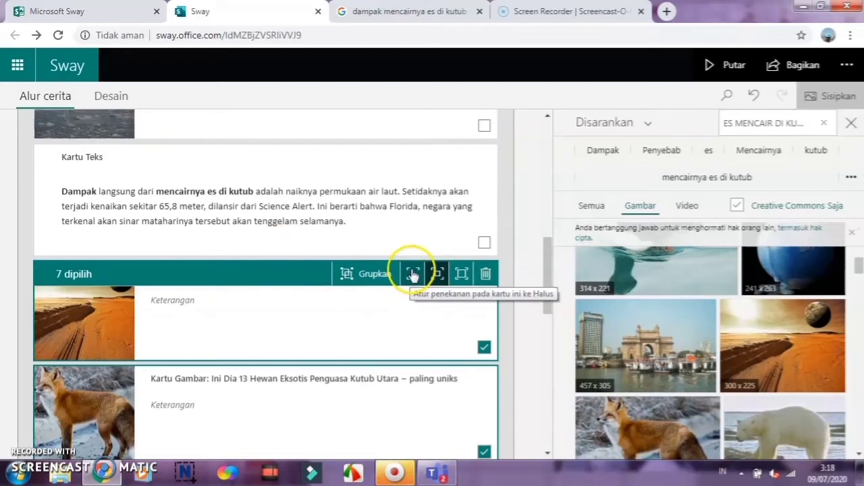
pyautogui.click(460, 274)
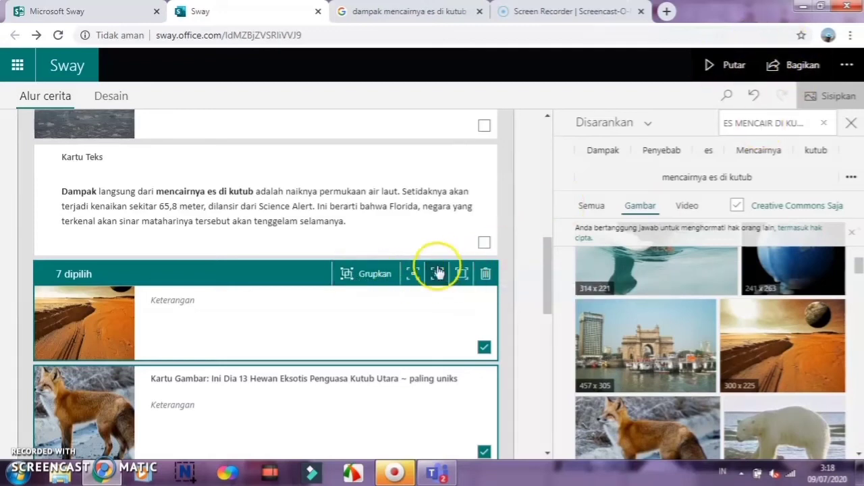
pyautogui.click(374, 277)
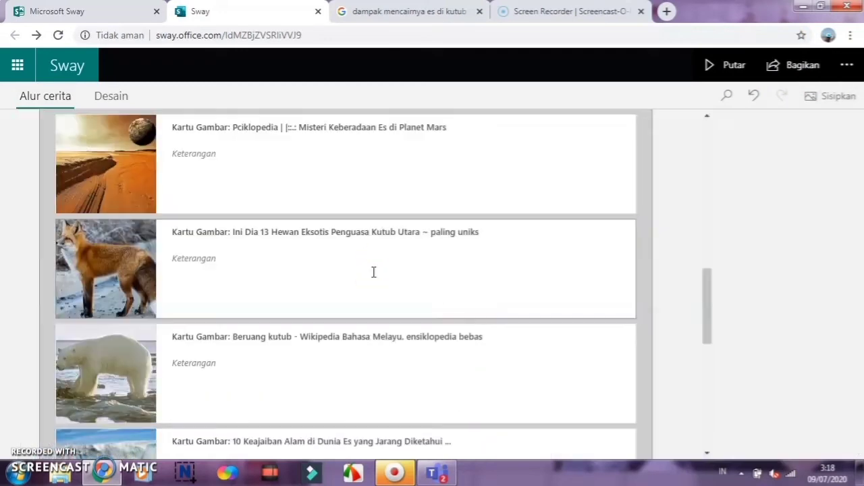
# - Set the type of the image card group to Tumpukan (stack)
pyautogui.click(380, 267)
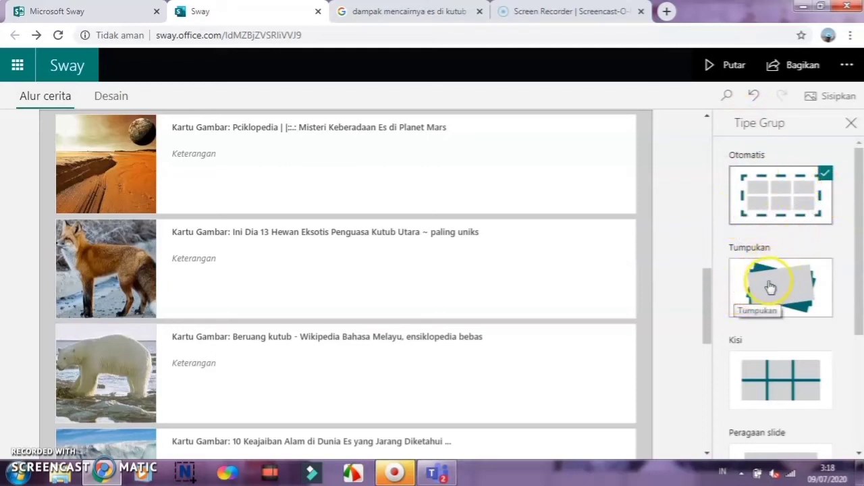
pyautogui.scroll(-2, 803, 392)
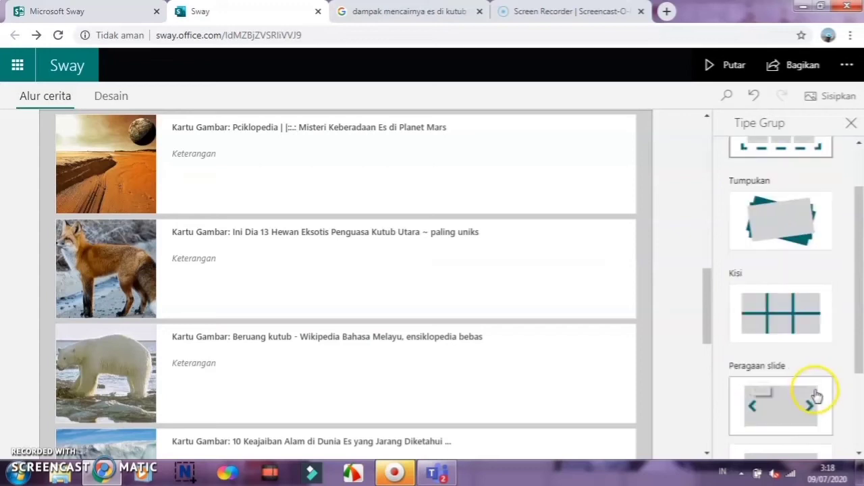
pyautogui.scroll(-2, 788, 353)
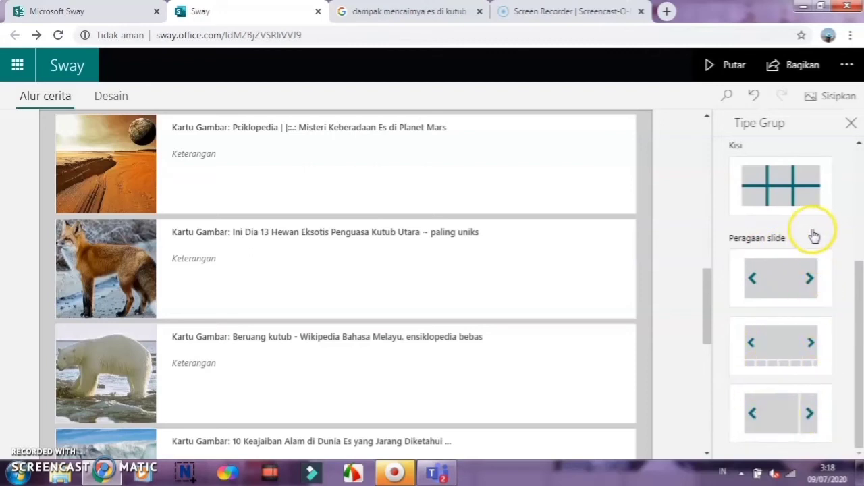
pyautogui.scroll(3, 818, 233)
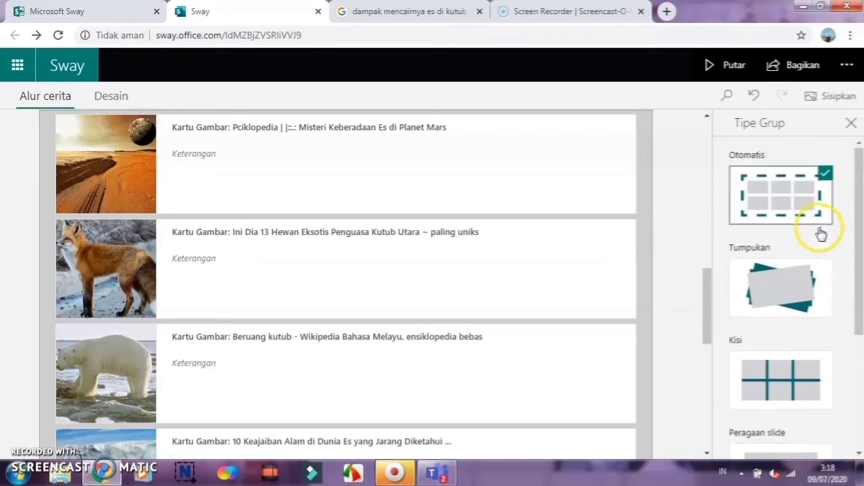
pyautogui.click(782, 292)
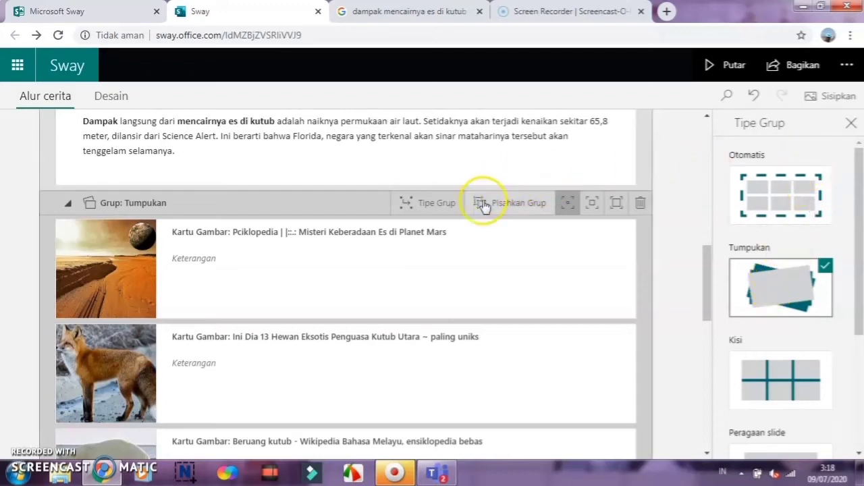
# - Play the Sway and review it from the title through the cause and impact sections to the image stack
pyautogui.click(742, 70)
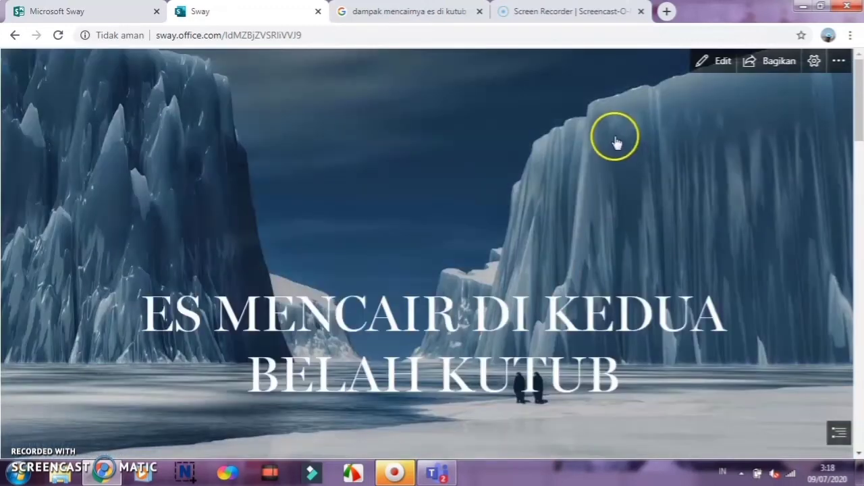
pyautogui.scroll(-3, 684, 246)
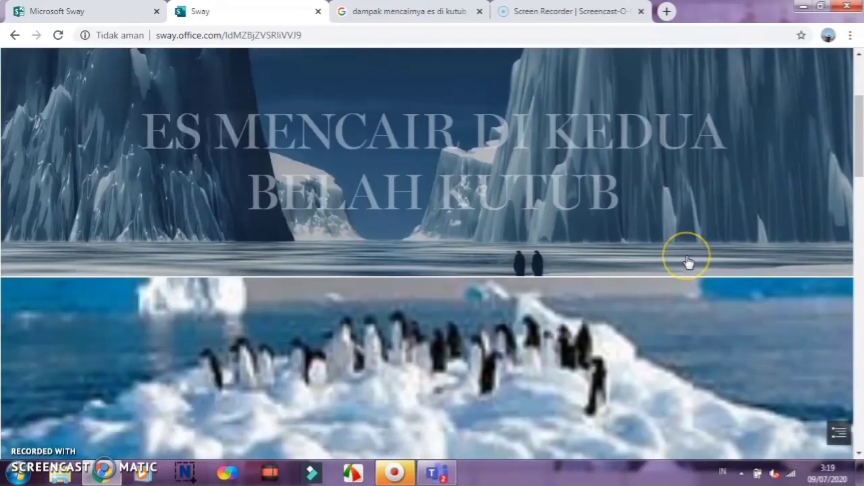
pyautogui.scroll(-5, 688, 262)
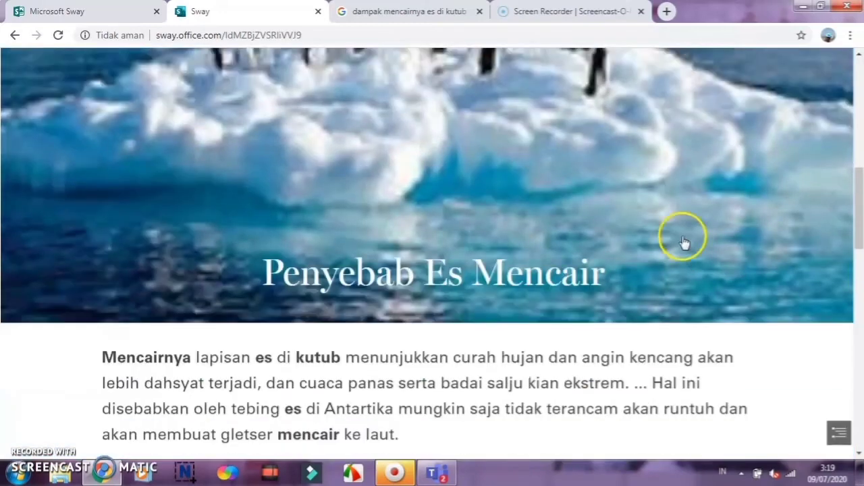
pyautogui.scroll(6, 692, 174)
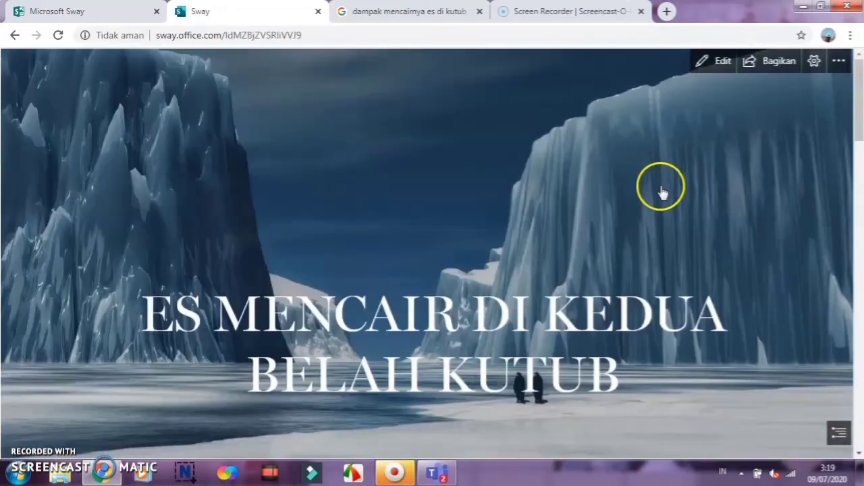
pyautogui.scroll(-3, 661, 191)
pyautogui.scroll(-2, 662, 215)
pyautogui.scroll(2, 662, 210)
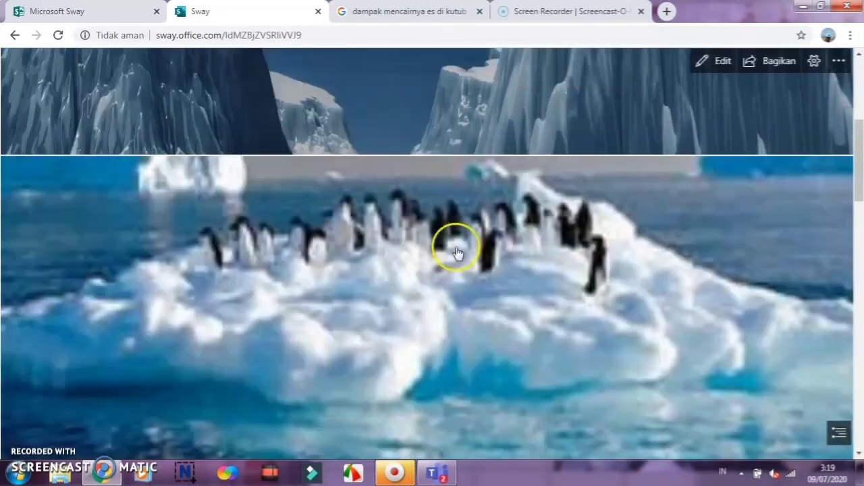
pyautogui.scroll(-2, 541, 243)
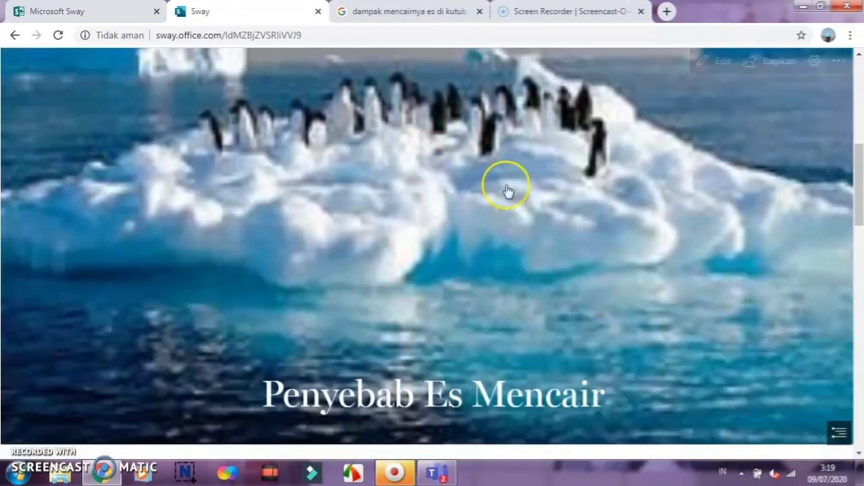
pyautogui.scroll(-3, 608, 270)
pyautogui.scroll(-8, 655, 297)
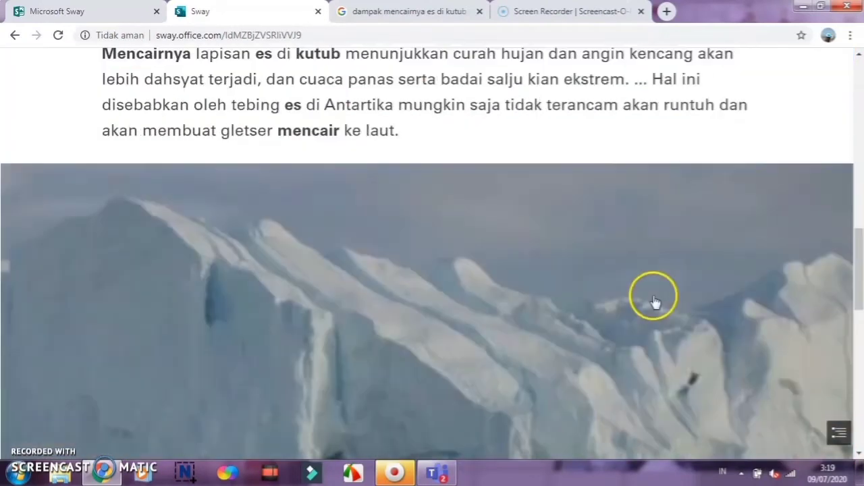
pyautogui.scroll(-5, 648, 304)
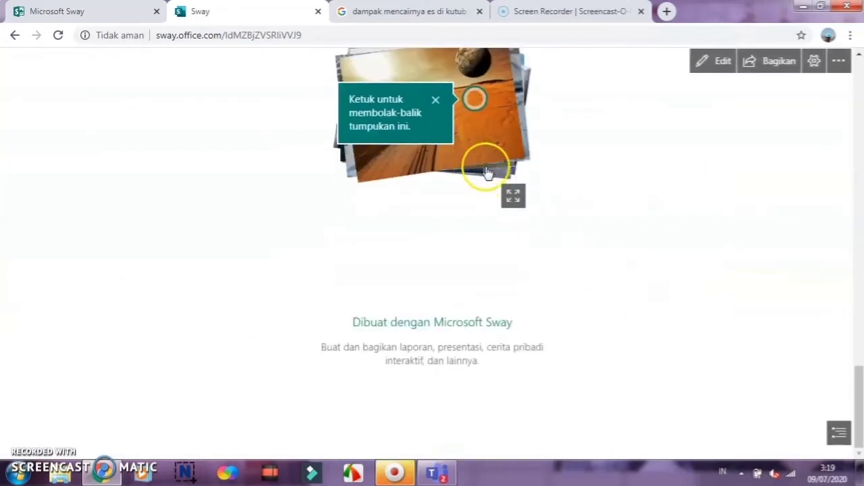
# - Dismiss the hint on the image stack below the impact text and flip through its pictures
pyautogui.scroll(2, 488, 174)
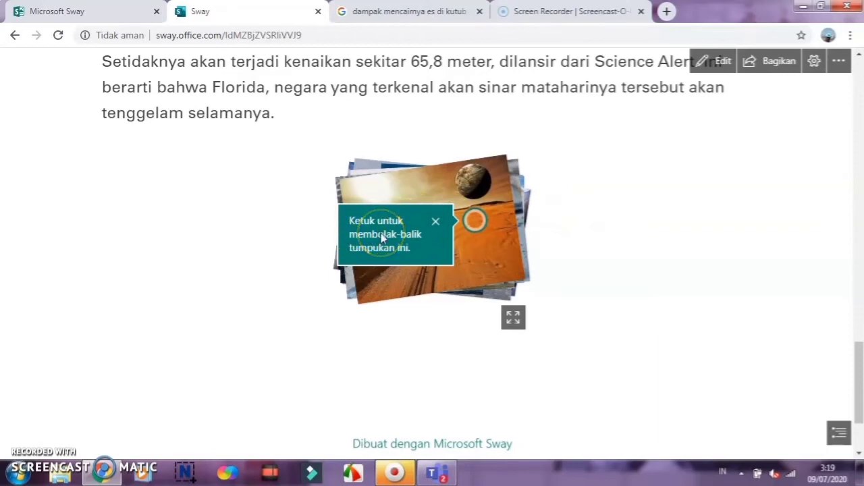
pyautogui.scroll(1, 383, 238)
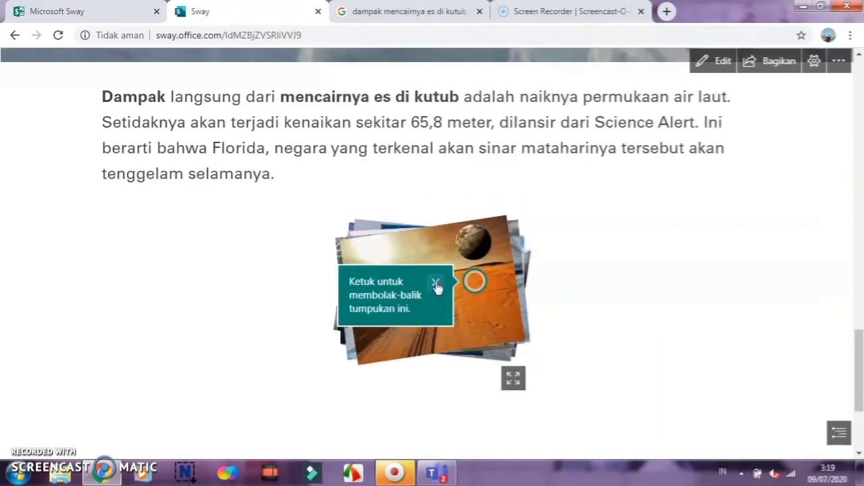
pyautogui.click(443, 288)
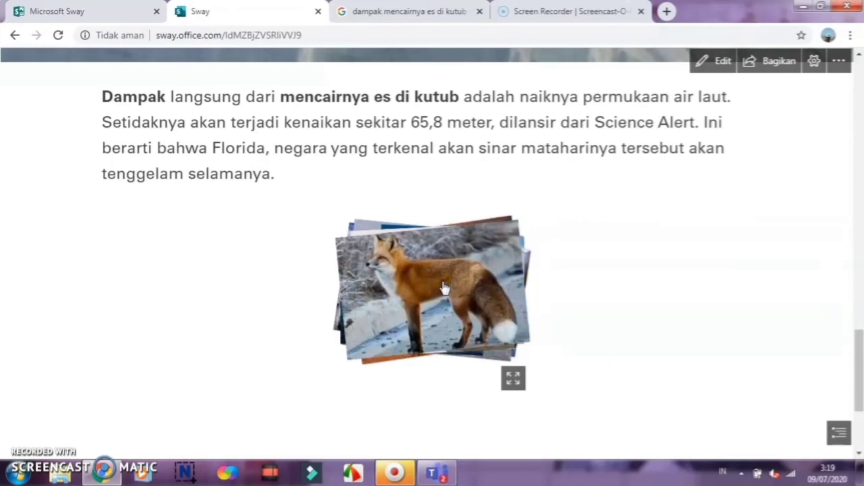
pyautogui.click(443, 288)
pyautogui.click(443, 288)
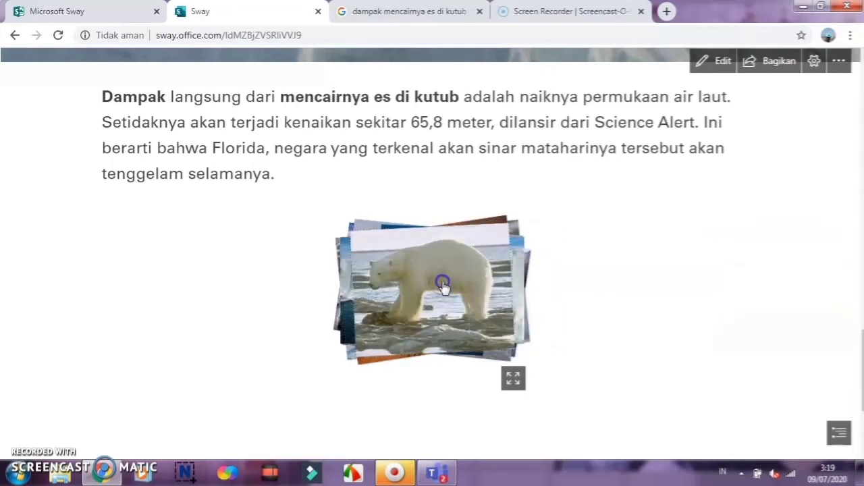
pyautogui.click(444, 288)
pyautogui.click(444, 289)
pyautogui.click(444, 288)
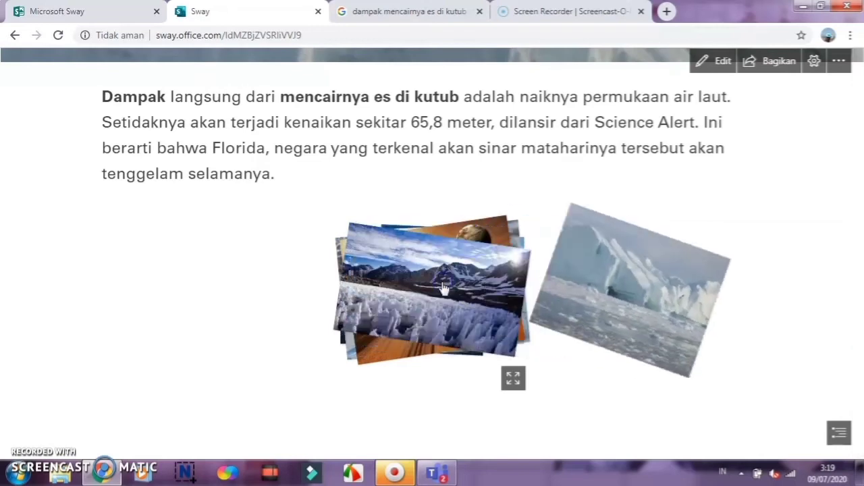
# - Return to editing and set the emphasis of the Tumpukan image group to the strongest level
pyautogui.click(714, 60)
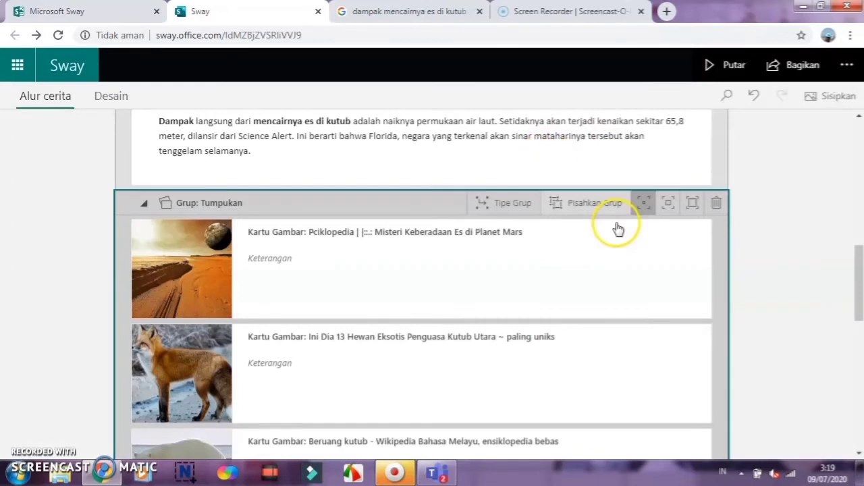
pyautogui.click(690, 203)
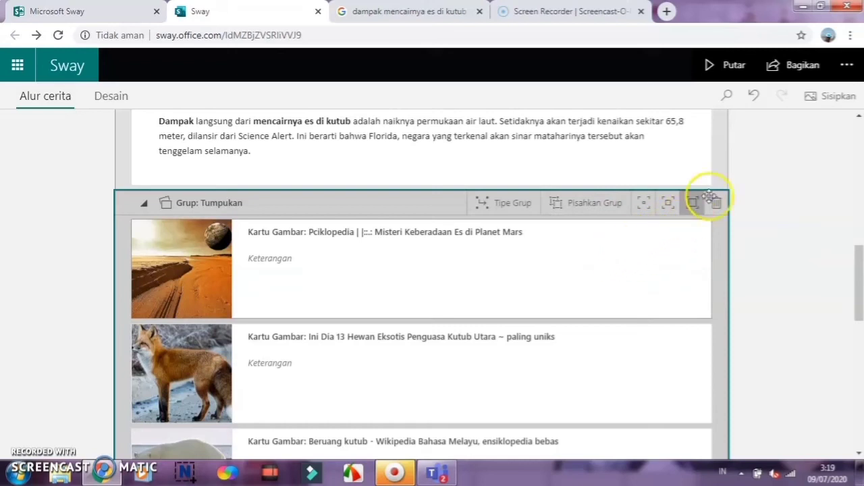
# - Play the Sway again and check the size of the image stack below the impact text
pyautogui.click(736, 66)
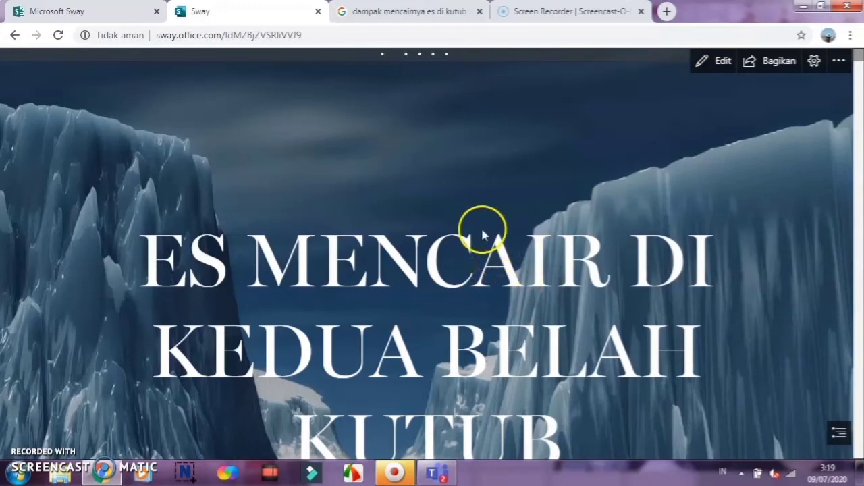
pyautogui.scroll(-10, 466, 233)
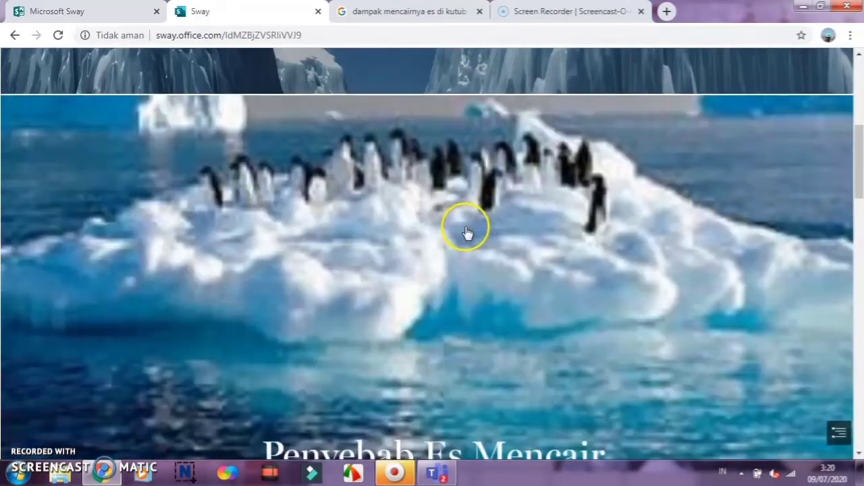
pyautogui.scroll(-8, 468, 216)
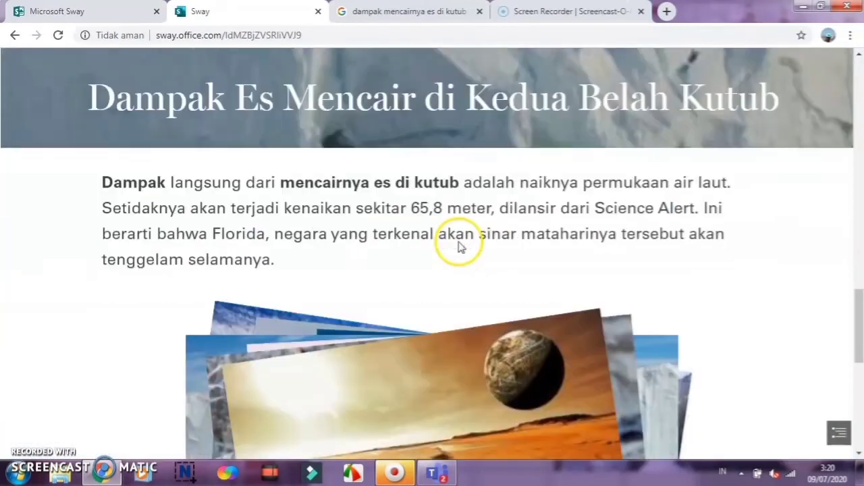
pyautogui.scroll(-3, 452, 264)
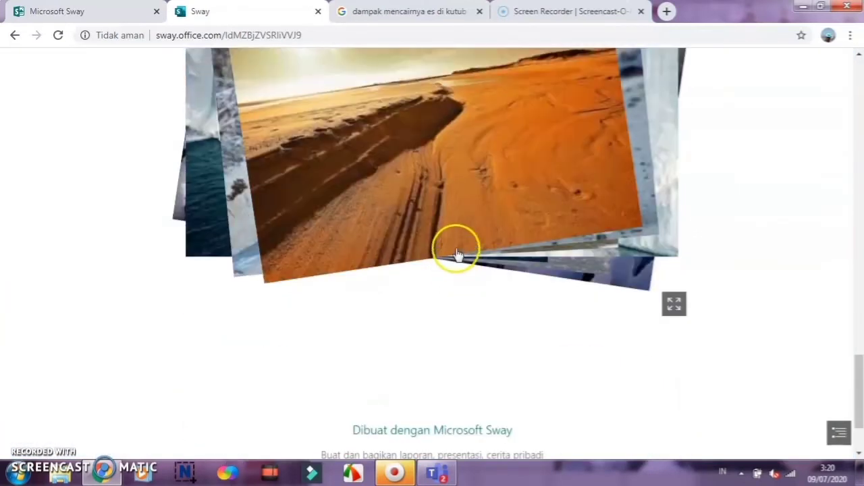
pyautogui.scroll(2, 466, 223)
# - Flip repeatedly through all the pictures in the enlarged image stack
pyautogui.click(468, 227)
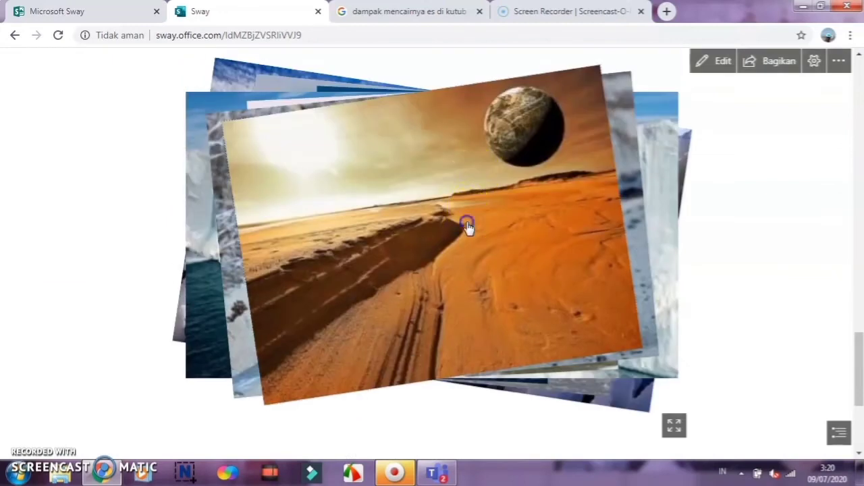
pyautogui.click(468, 228)
pyautogui.click(468, 228)
pyautogui.click(468, 226)
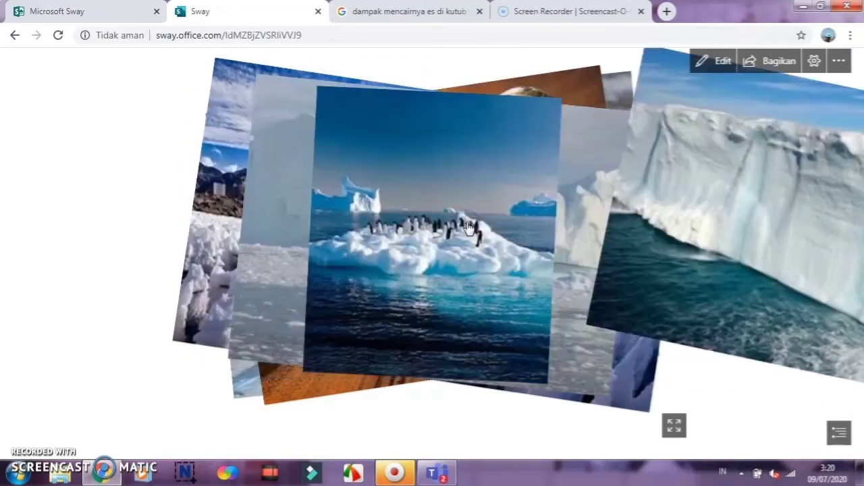
pyautogui.click(468, 227)
pyautogui.click(469, 229)
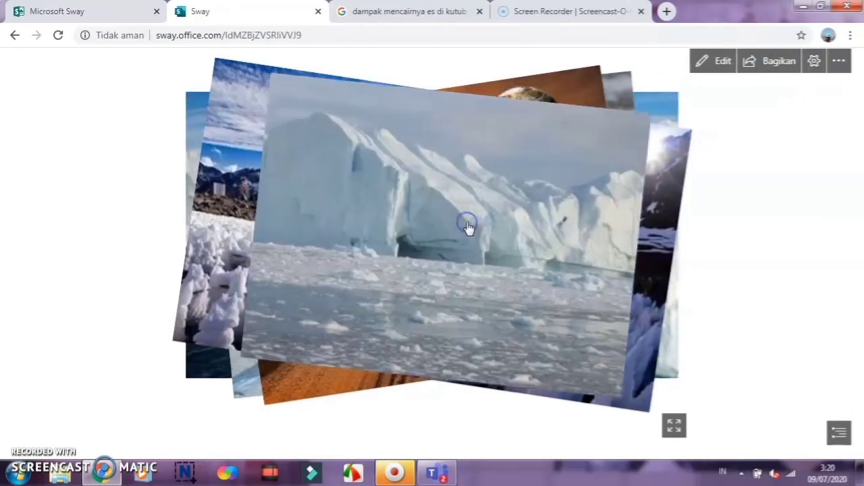
pyautogui.click(468, 229)
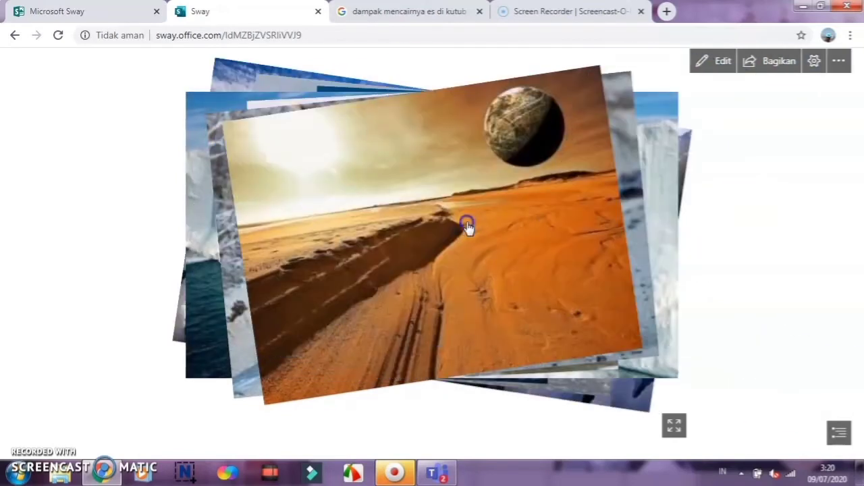
pyautogui.click(468, 229)
pyautogui.click(468, 228)
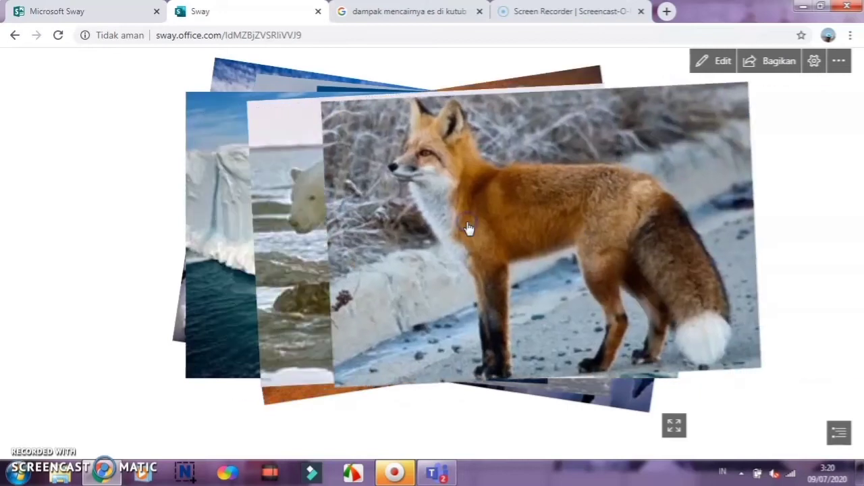
pyautogui.click(469, 227)
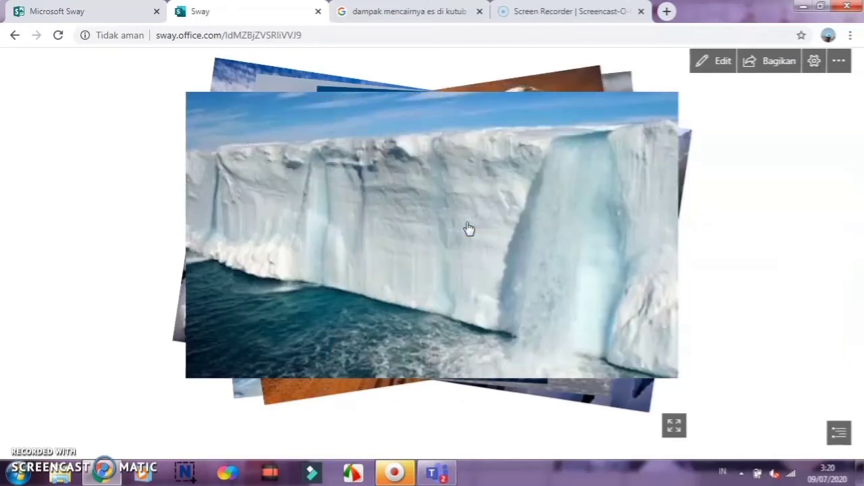
pyautogui.click(469, 229)
pyautogui.click(469, 228)
pyautogui.click(469, 228)
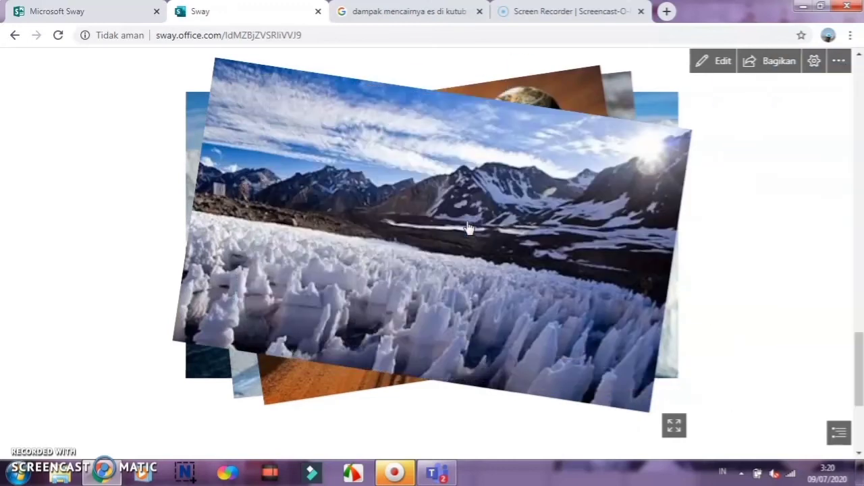
pyautogui.click(469, 228)
pyautogui.click(469, 227)
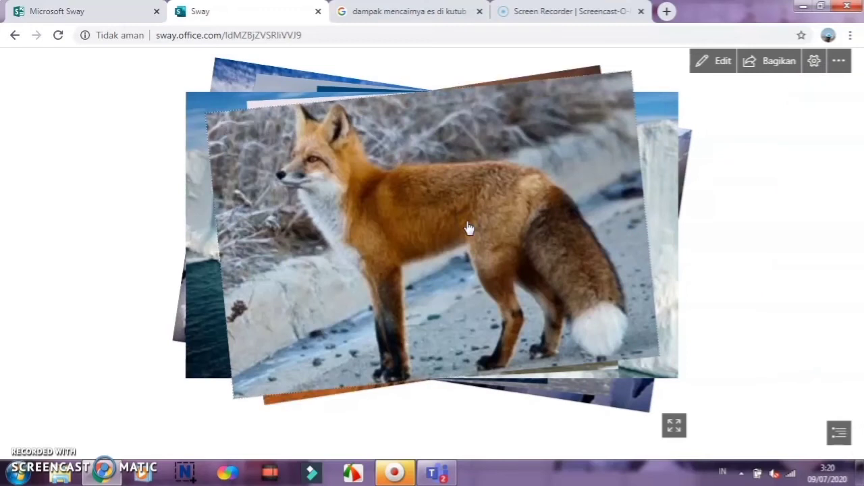
pyautogui.click(469, 228)
pyautogui.click(468, 228)
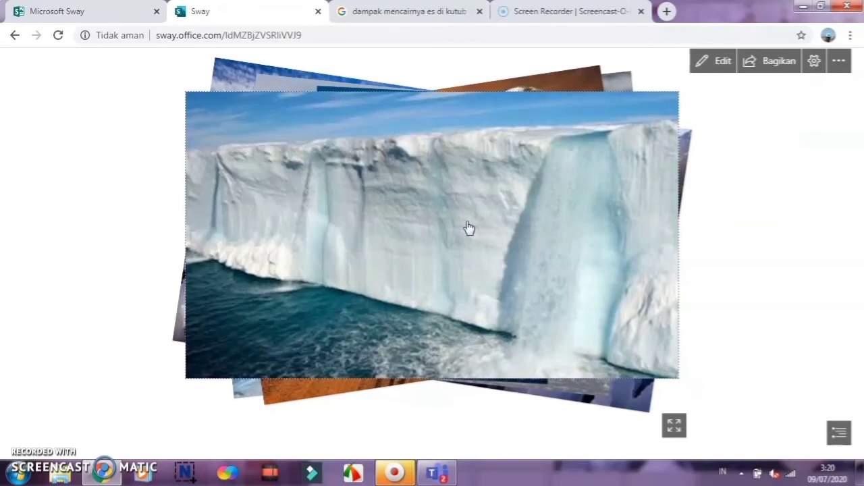
pyautogui.click(467, 226)
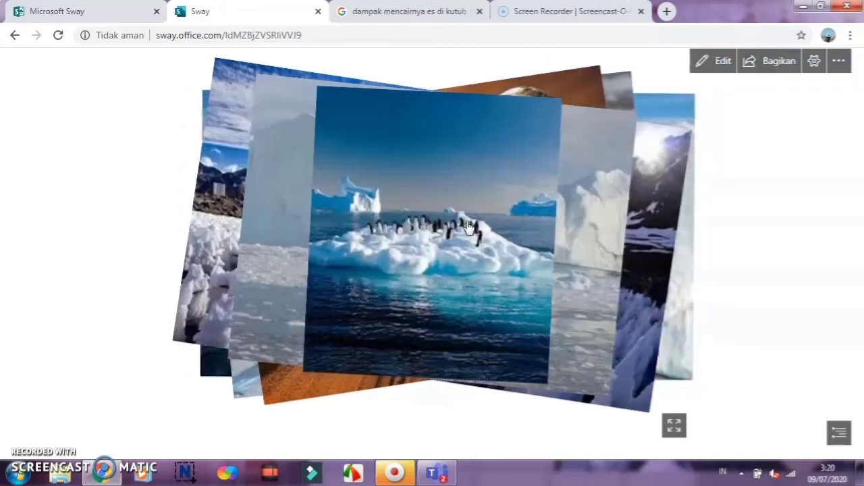
# - Return to editing and mark the whole background image of the "Penyebab Es Mencair" heading card as important (Seluruh gambar penting) in its focus points
pyautogui.click(706, 63)
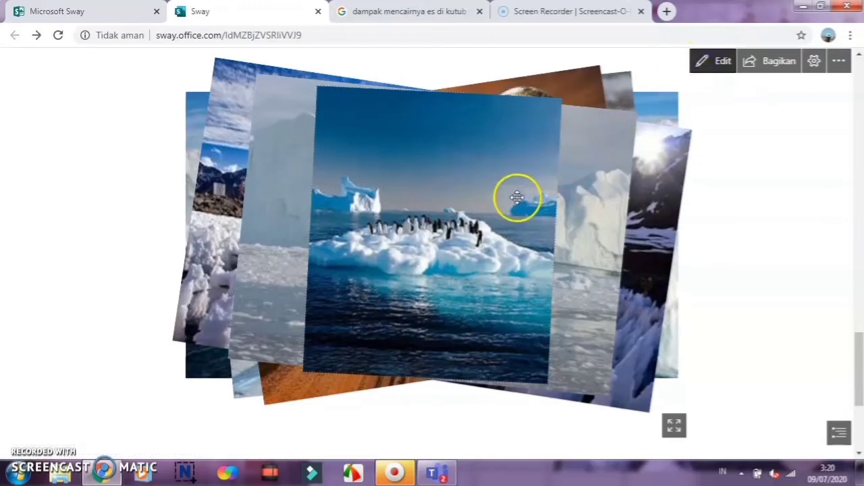
pyautogui.scroll(5, 378, 230)
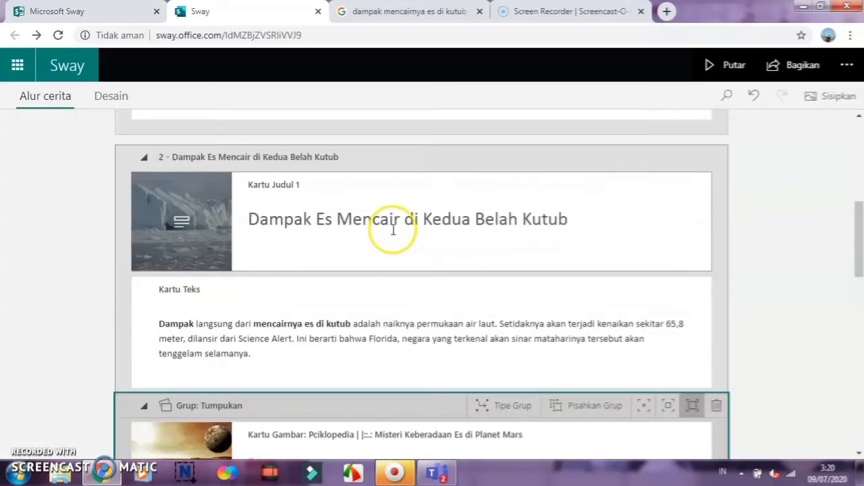
pyautogui.scroll(5, 399, 227)
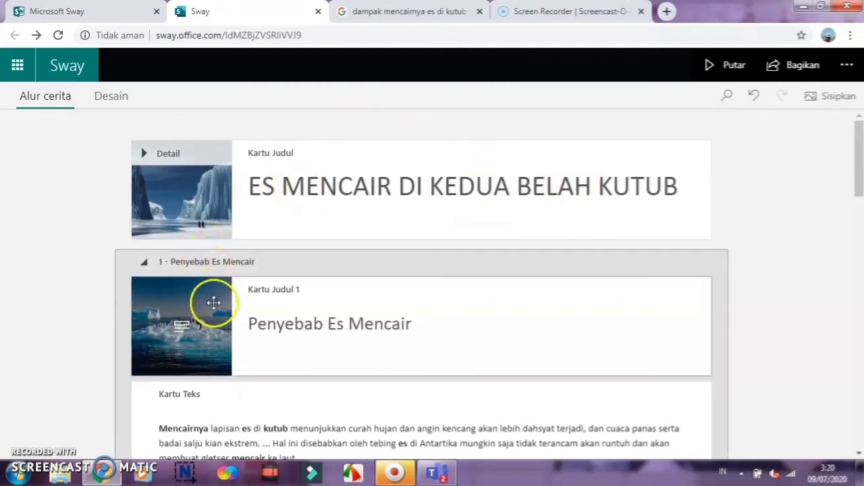
pyautogui.click(254, 315)
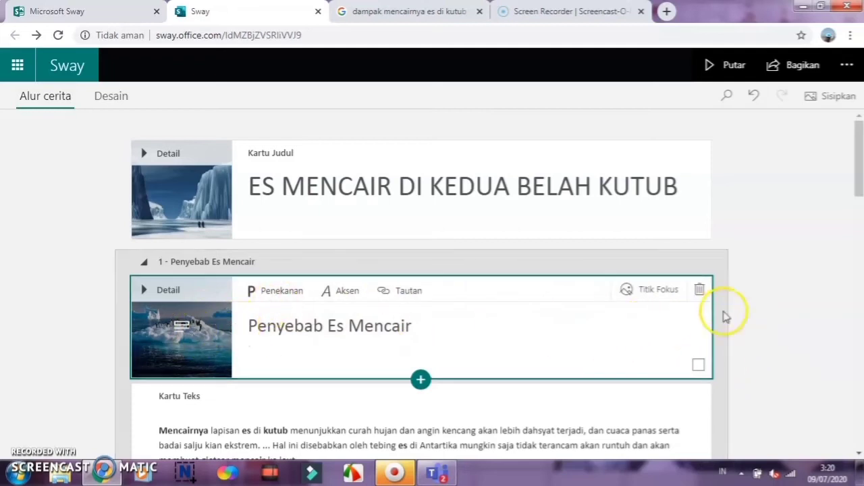
pyautogui.click(661, 292)
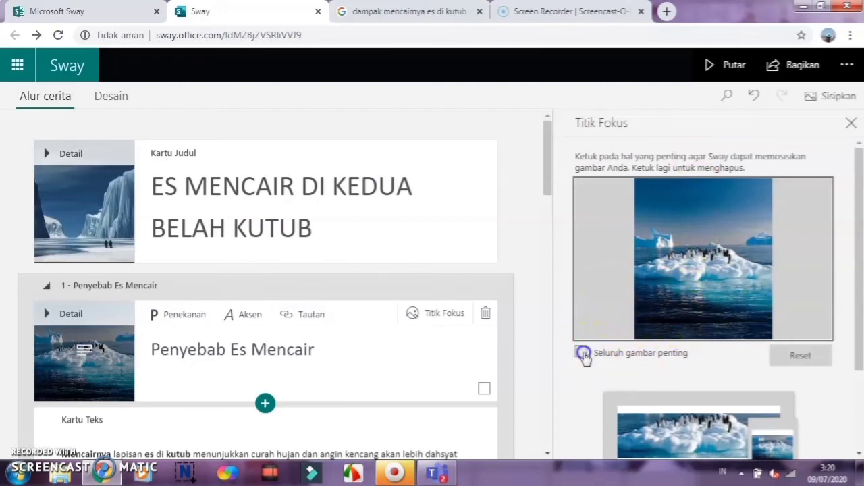
pyautogui.click(582, 353)
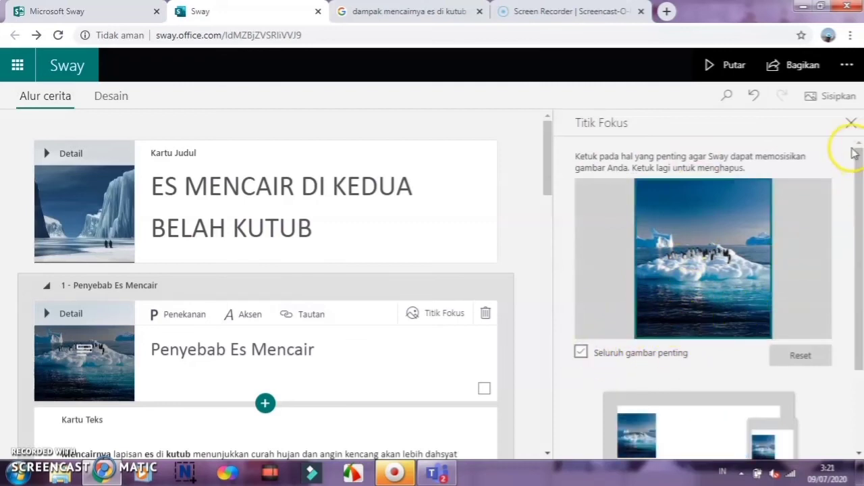
# - Close the focus points settings, play the Sway and check how the "Penyebab Es Mencair" background image fills the section below the title
pyautogui.click(852, 123)
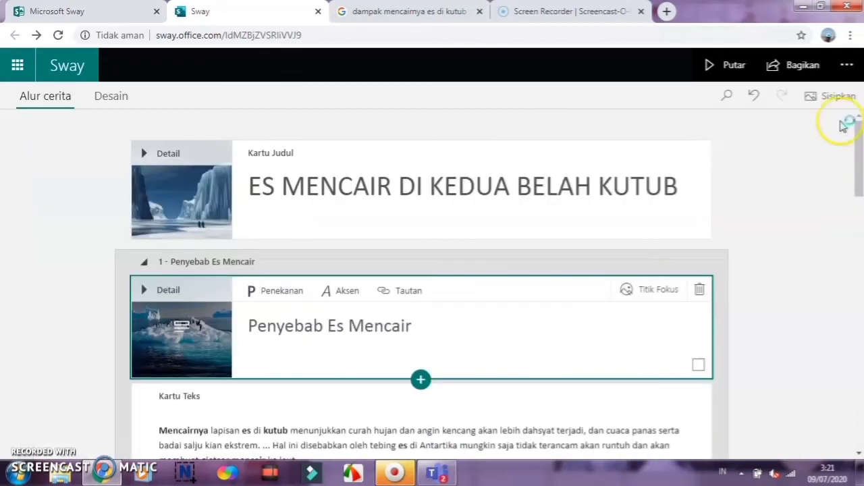
pyautogui.click(735, 72)
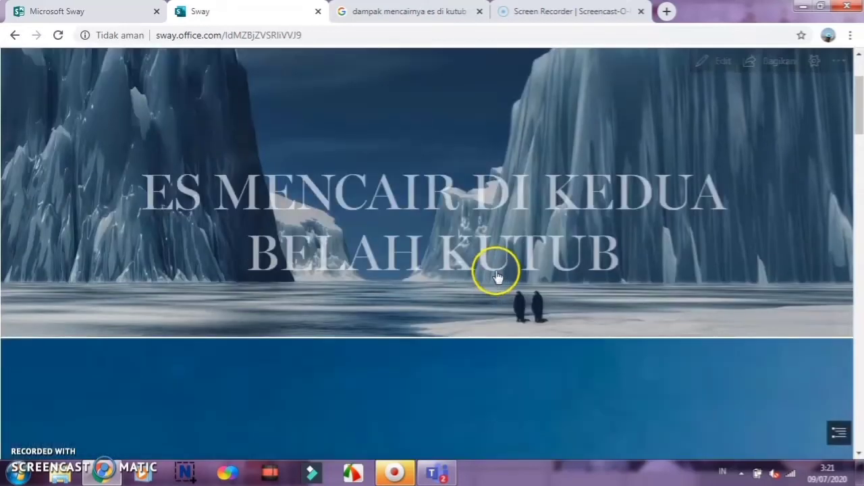
pyautogui.scroll(-3, 502, 272)
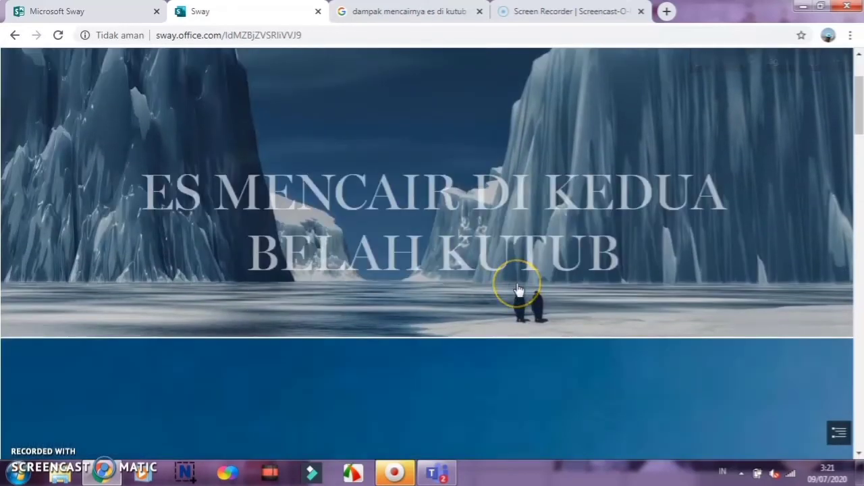
pyautogui.scroll(-3, 517, 290)
pyautogui.scroll(-5, 518, 292)
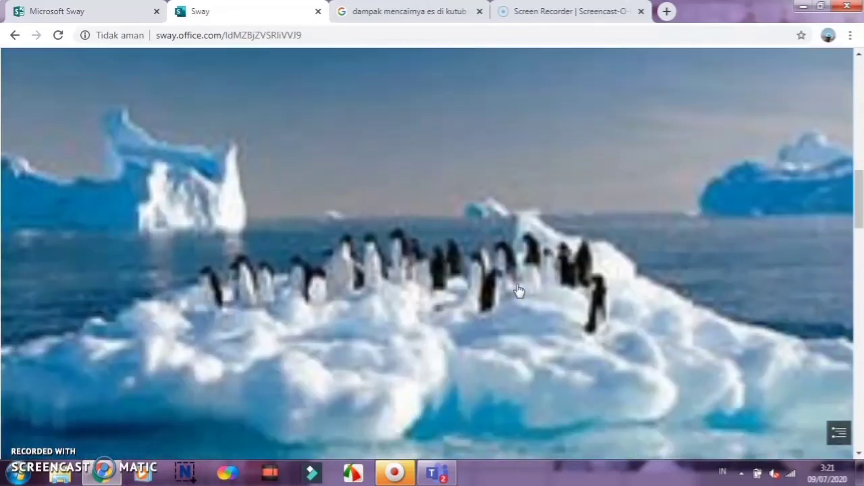
pyautogui.scroll(10, 518, 291)
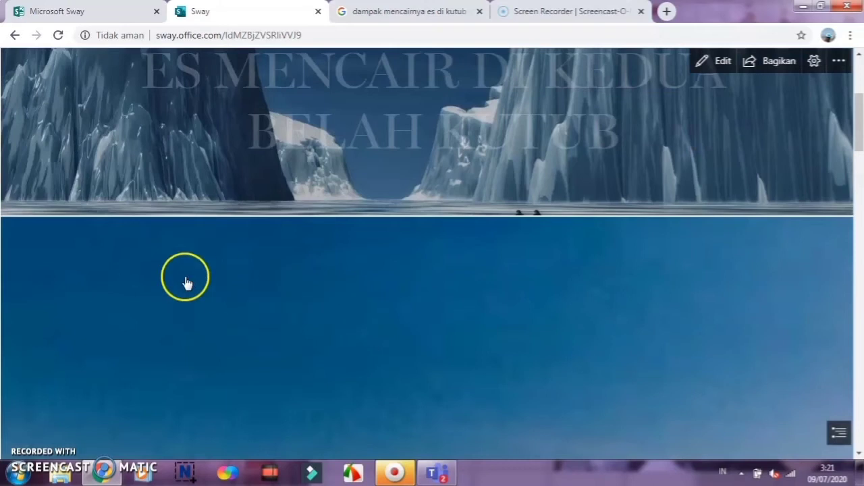
pyautogui.scroll(-3, 641, 342)
pyautogui.scroll(-4, 620, 338)
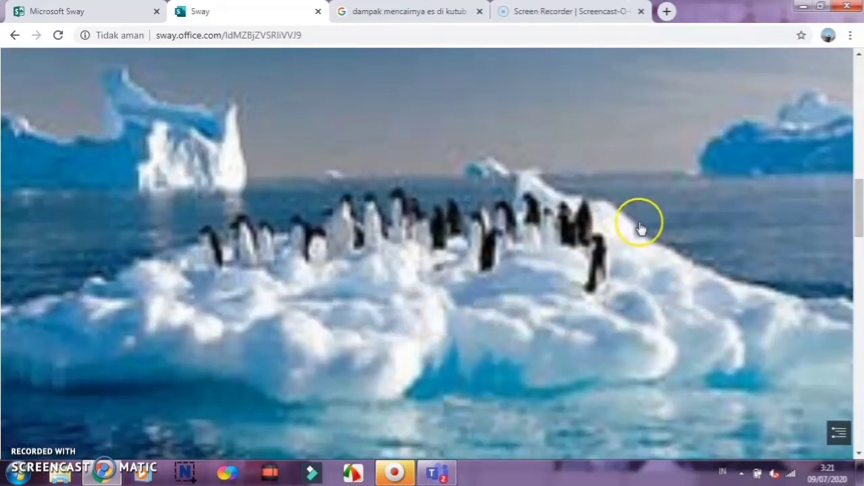
pyautogui.scroll(5, 638, 229)
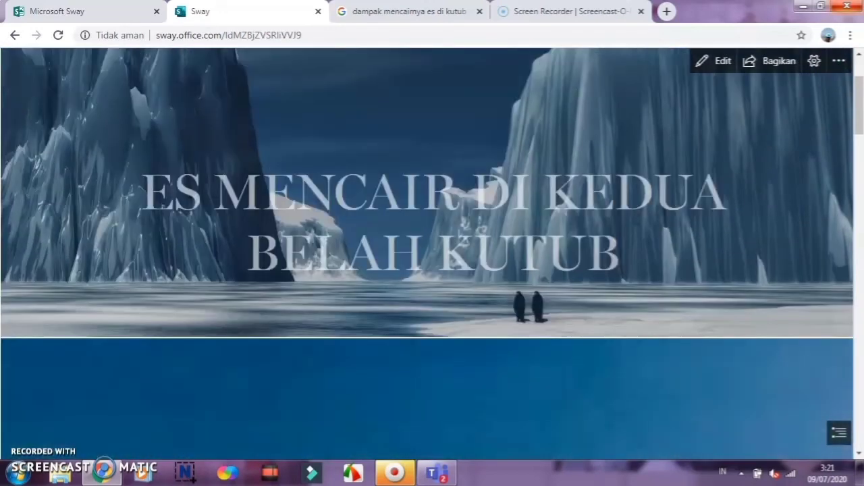
# - Return to editing and insert a video card after the stacked image group at the end of the storyline
pyautogui.click(725, 61)
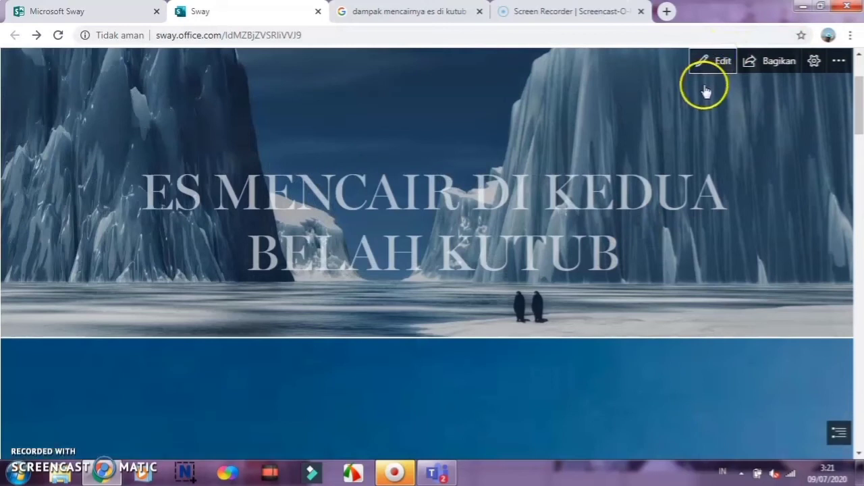
pyautogui.scroll(-2, 377, 274)
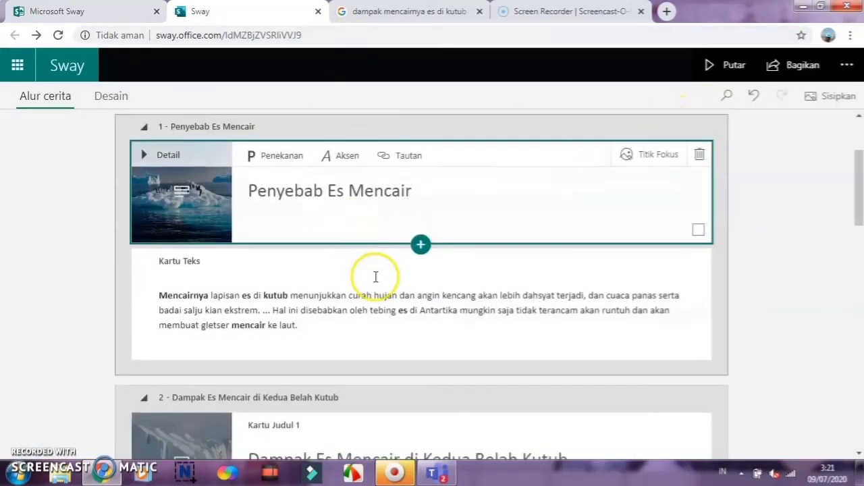
pyautogui.scroll(-10, 386, 303)
pyautogui.scroll(-5, 388, 303)
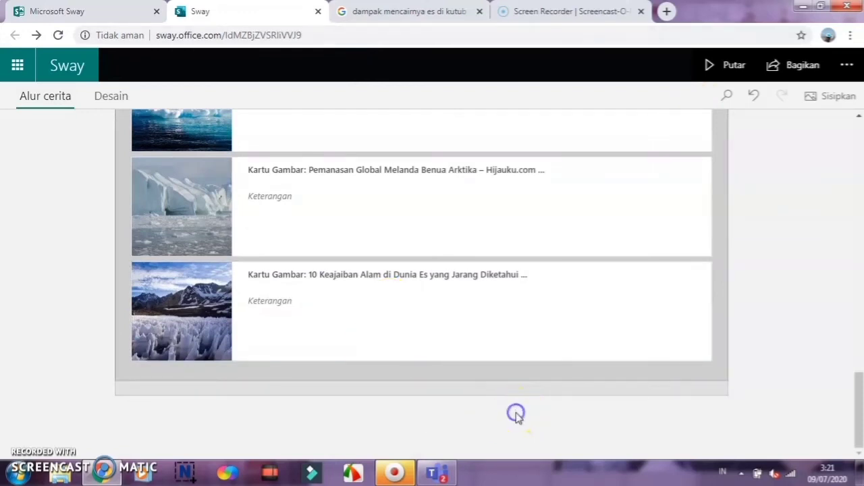
pyautogui.scroll(1, 543, 387)
pyautogui.click(548, 372)
pyautogui.scroll(-1, 544, 375)
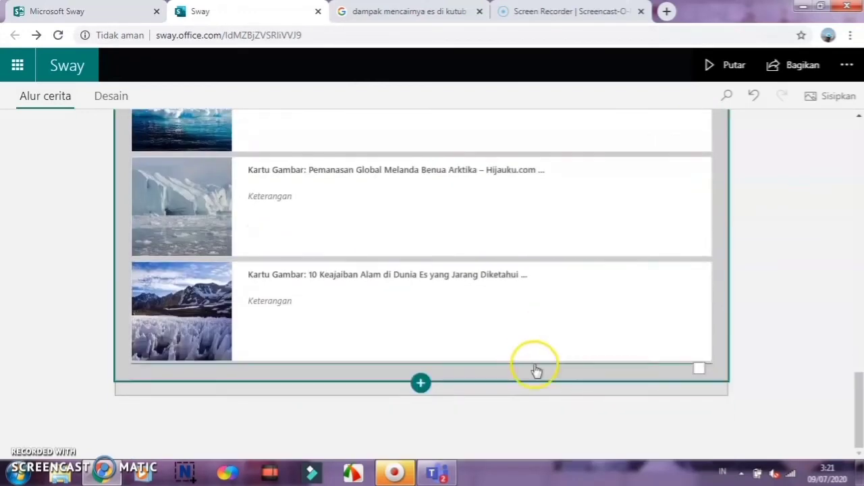
pyautogui.click(418, 380)
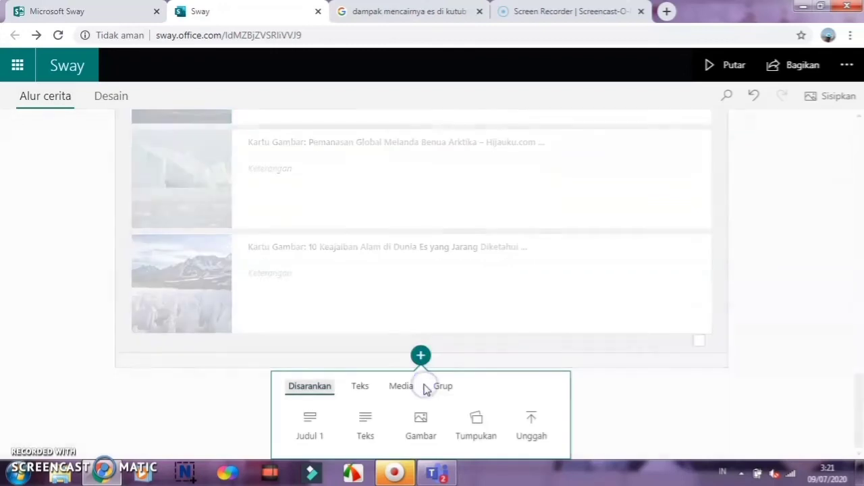
pyautogui.click(403, 386)
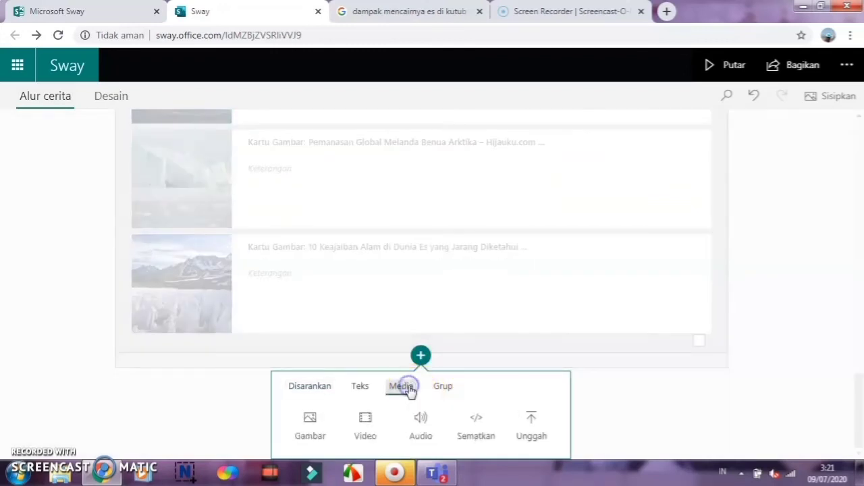
pyautogui.click(369, 437)
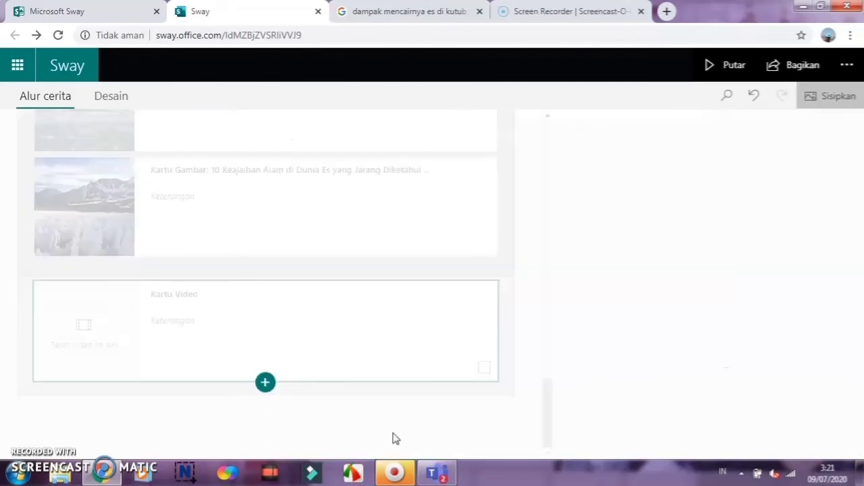
# - Search the suggested videos for "apa yang terjadi jika es mencair", keeping the Creative Commons filter
pyautogui.click(693, 202)
pyautogui.click(352, 144)
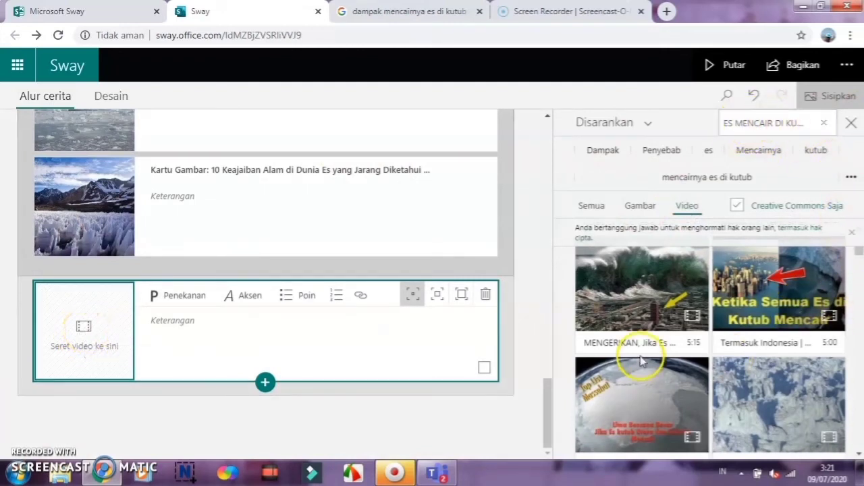
pyautogui.click(811, 125)
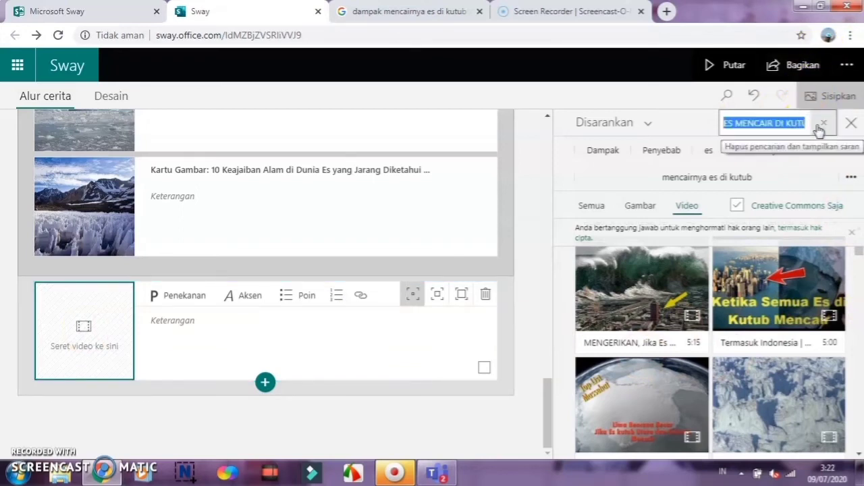
pyautogui.write('apa')
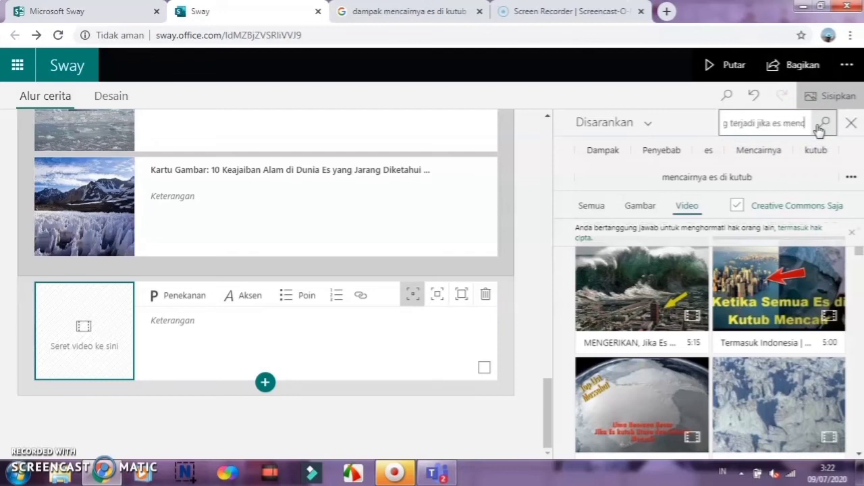
pyautogui.click(824, 125)
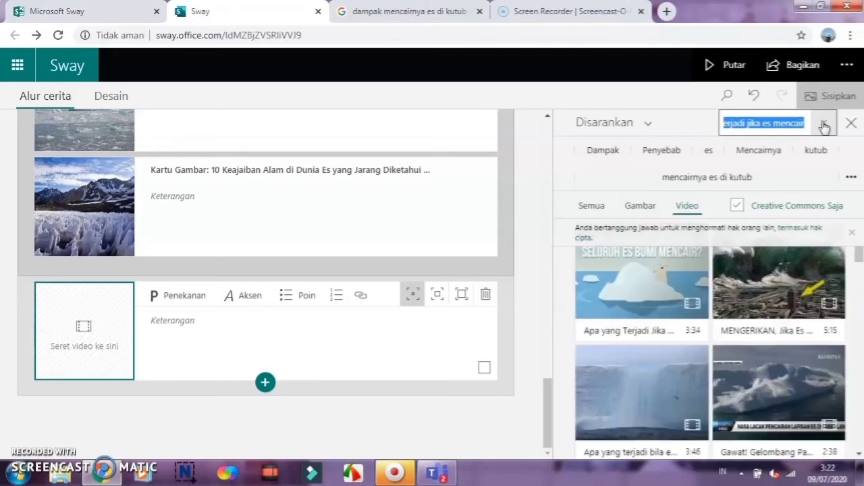
pyautogui.click(789, 205)
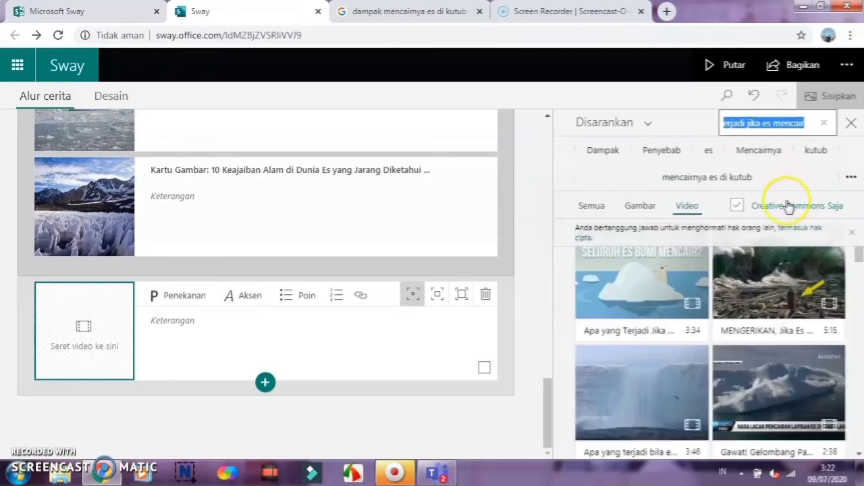
# - Add the videos "Apa yang Terjadi Jika Seluruh Es Bumi Mencair?" and "Apa yang terjadi bila es kutub utara mencair? Tsunami dahsyat?" to the storyline
pyautogui.click(622, 291)
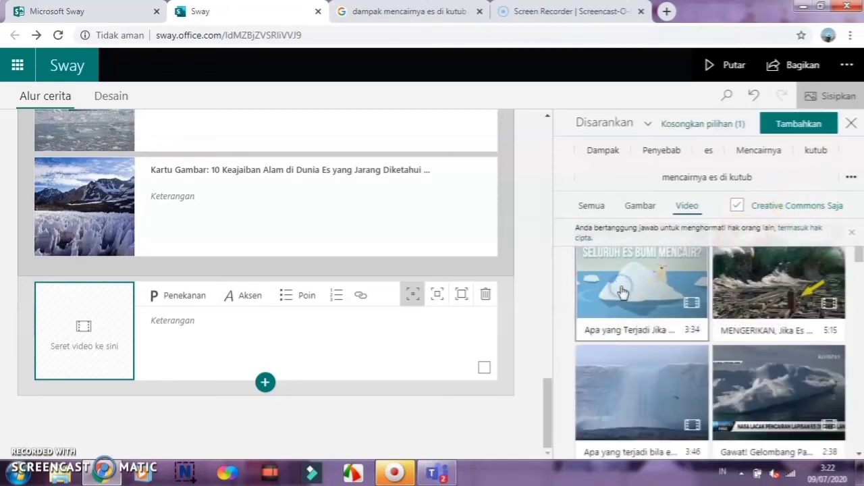
pyautogui.click(636, 372)
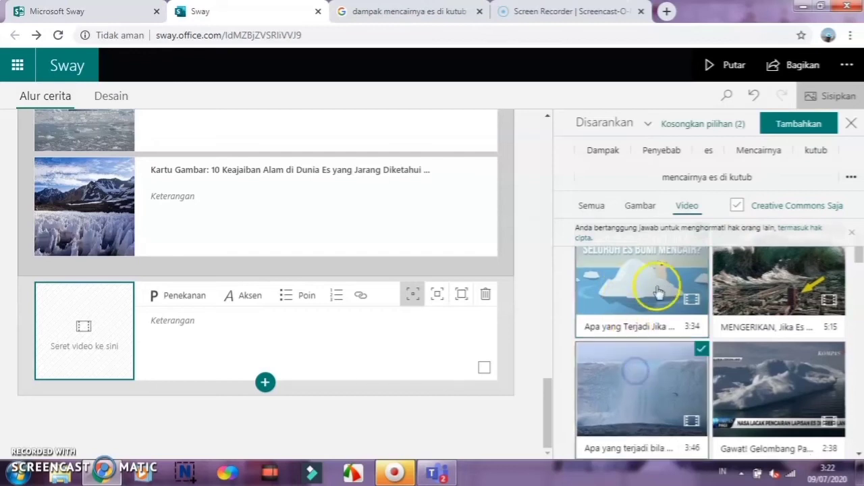
pyautogui.click(810, 128)
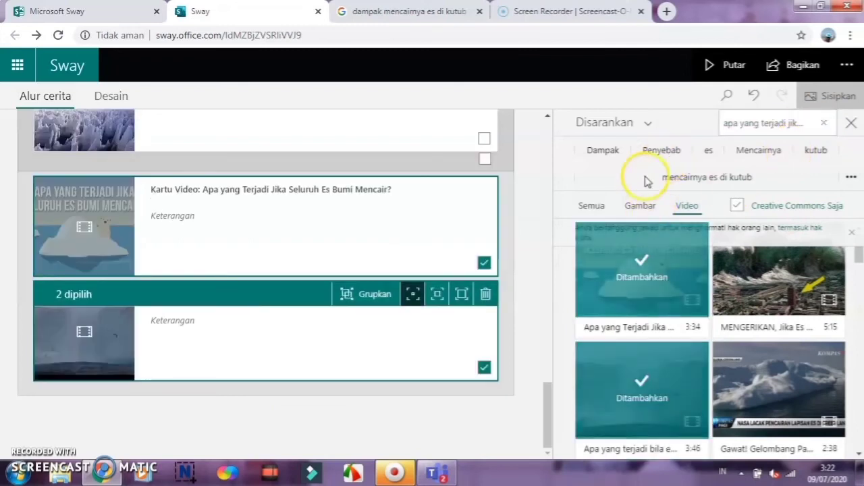
# - Set both selected video cards to the strongest emphasis and group them
pyautogui.click(414, 295)
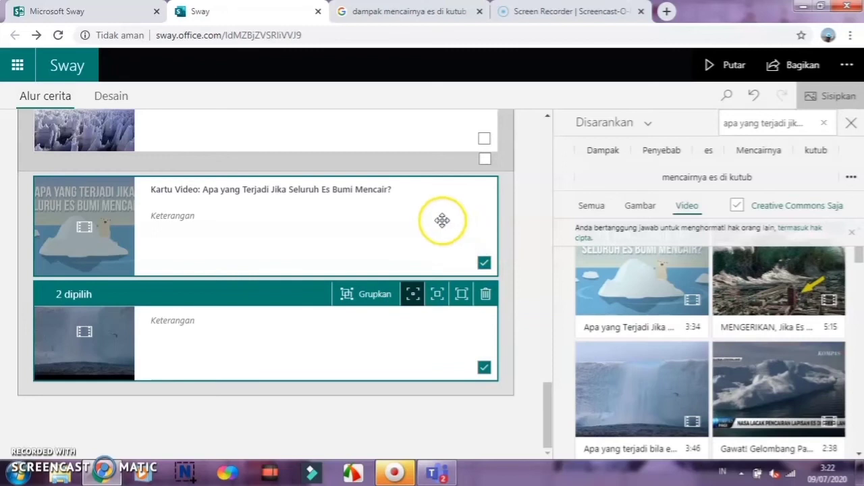
pyautogui.click(484, 263)
pyautogui.click(484, 263)
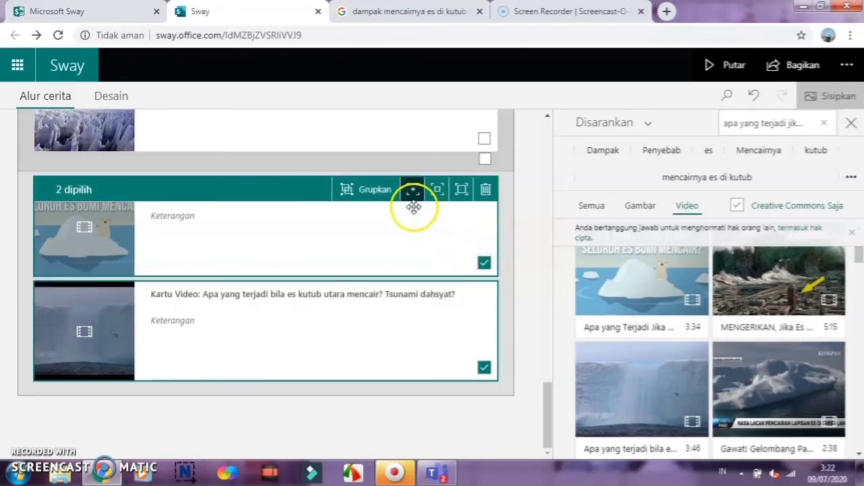
pyautogui.click(462, 192)
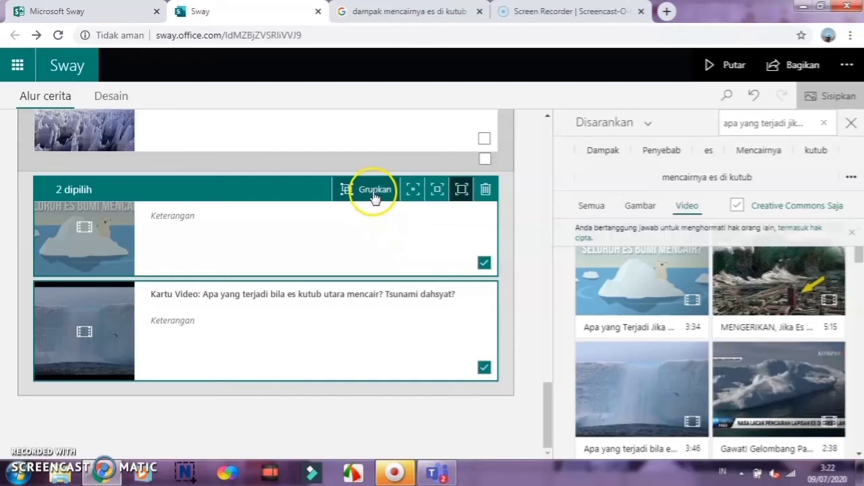
pyautogui.click(373, 189)
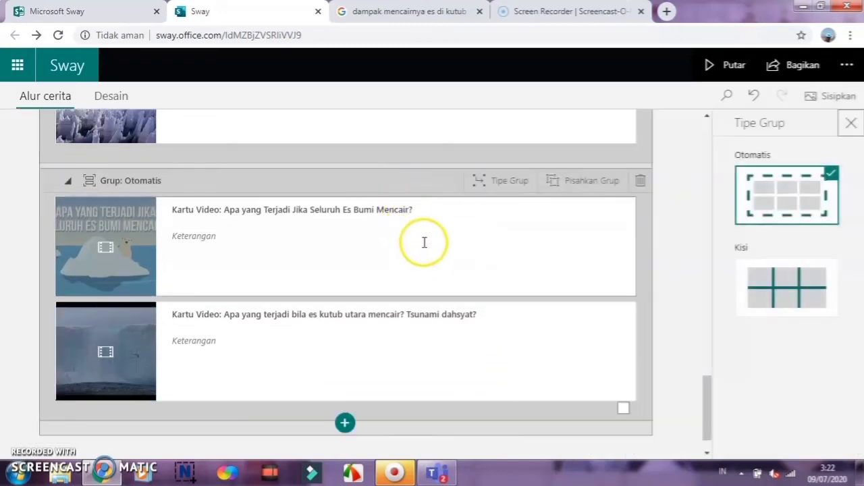
# - Play the Sway and look through the sections down to the grouped videos below the image stack
pyautogui.click(734, 70)
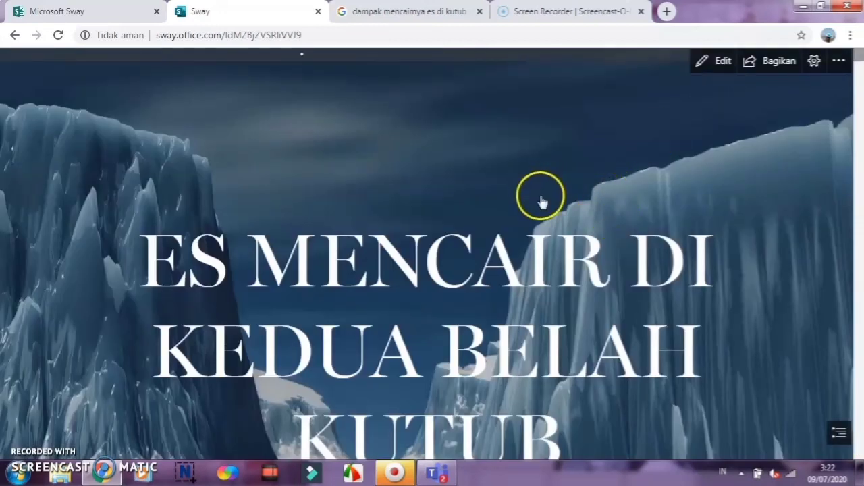
pyautogui.scroll(-5, 540, 197)
pyautogui.scroll(-10, 540, 206)
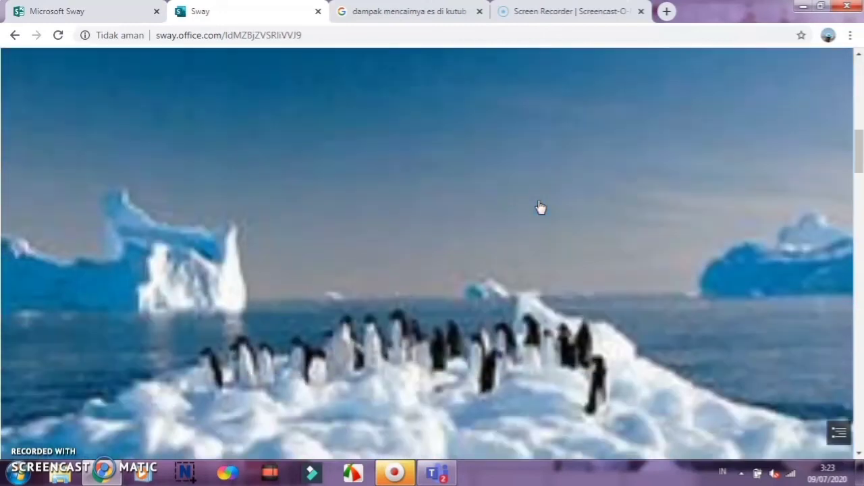
pyautogui.scroll(-15, 539, 206)
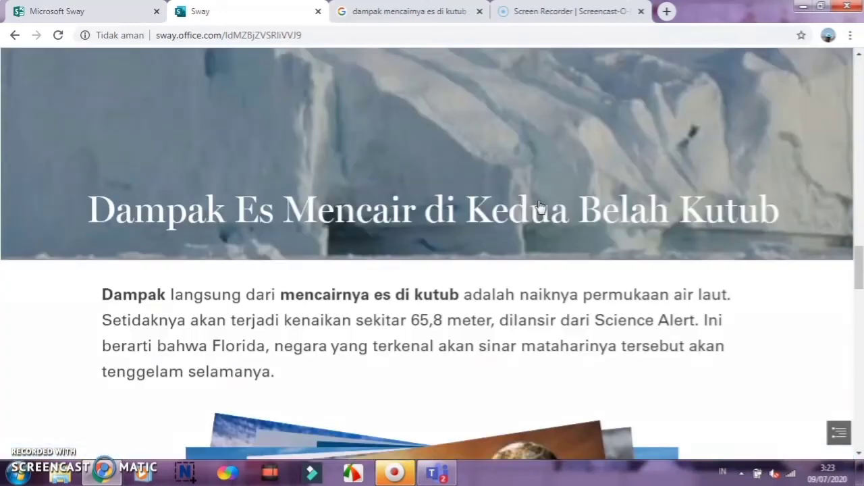
pyautogui.scroll(3, 525, 169)
pyautogui.scroll(-6, 524, 201)
pyautogui.scroll(-1, 564, 213)
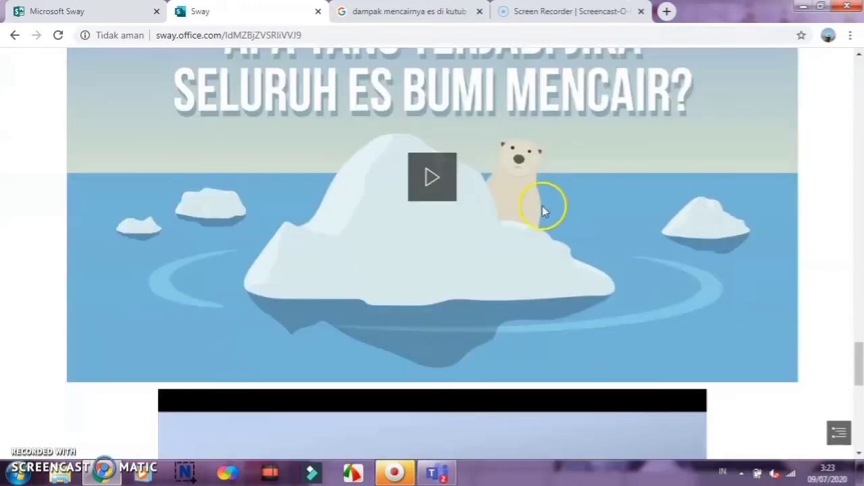
# - Test playback of the "Apa yang Terjadi Jika Seluruh Es Bumi Mencair?" video, pause it and dismiss the related video suggestions
pyautogui.click(433, 177)
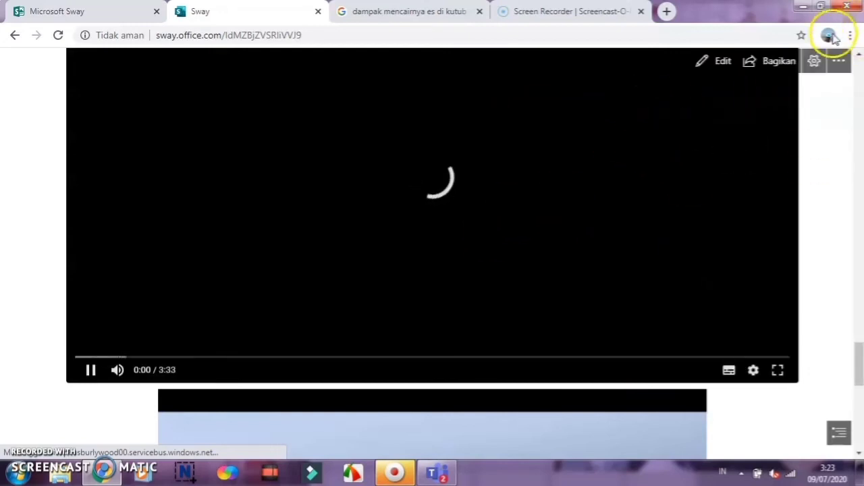
pyautogui.click(90, 371)
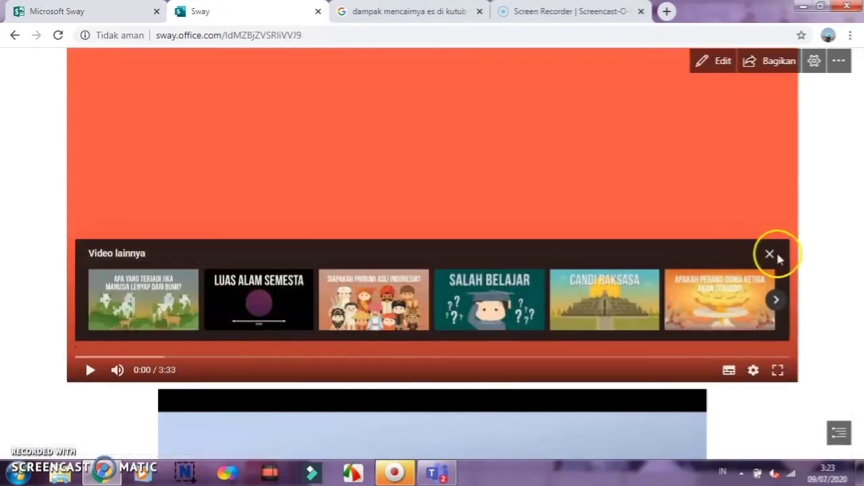
pyautogui.click(769, 255)
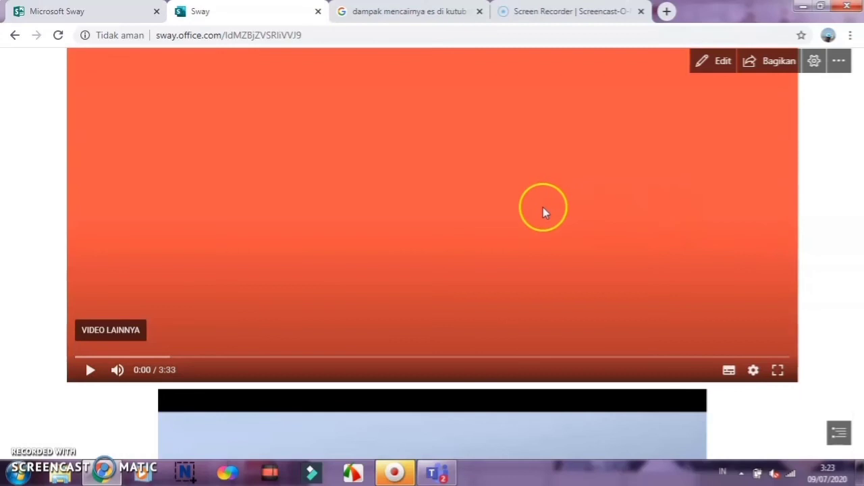
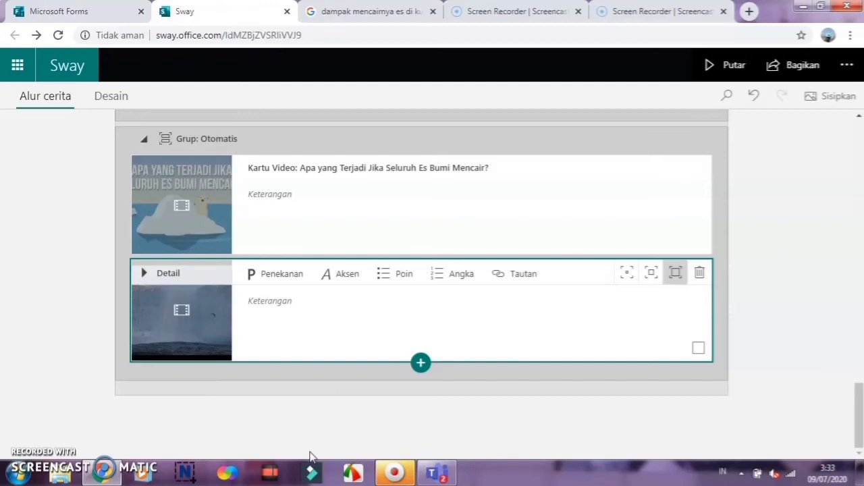
# - Add an embed card below the second video card in the video group
pyautogui.click(421, 364)
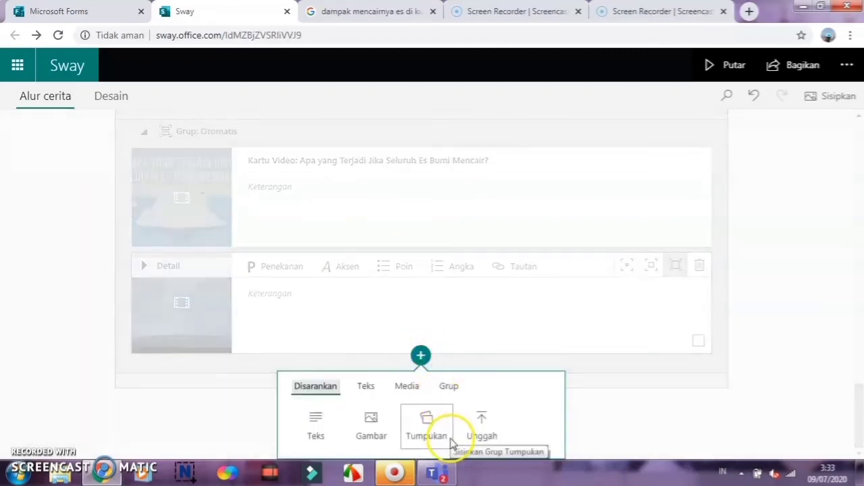
pyautogui.click(411, 388)
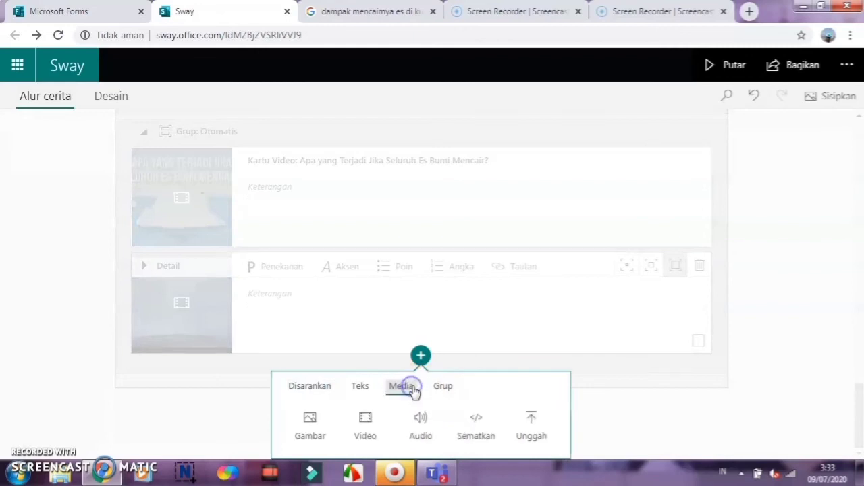
pyautogui.click(477, 420)
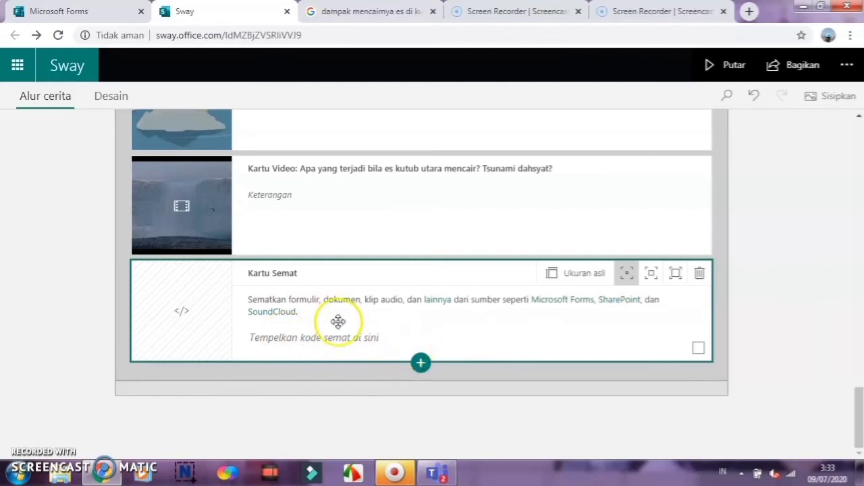
# - Switch to Microsoft Forms and copy the embed code of the ULANGAN HARIAN IPS quiz
pyautogui.click(117, 14)
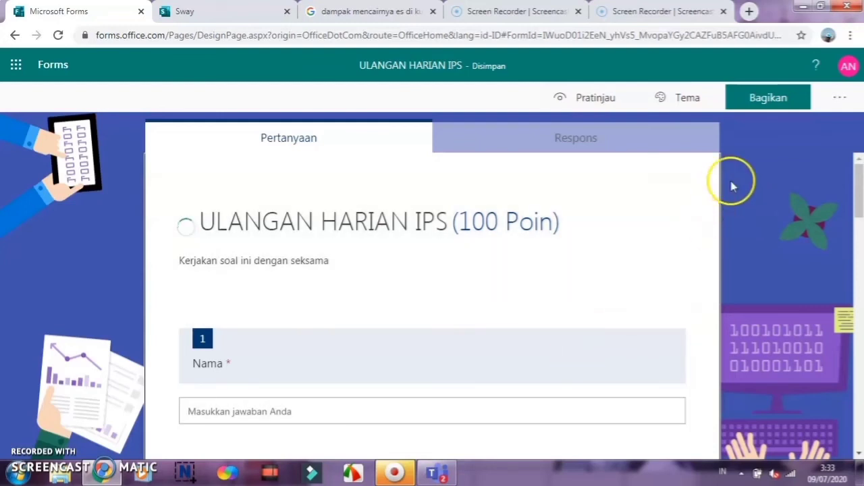
pyautogui.click(768, 100)
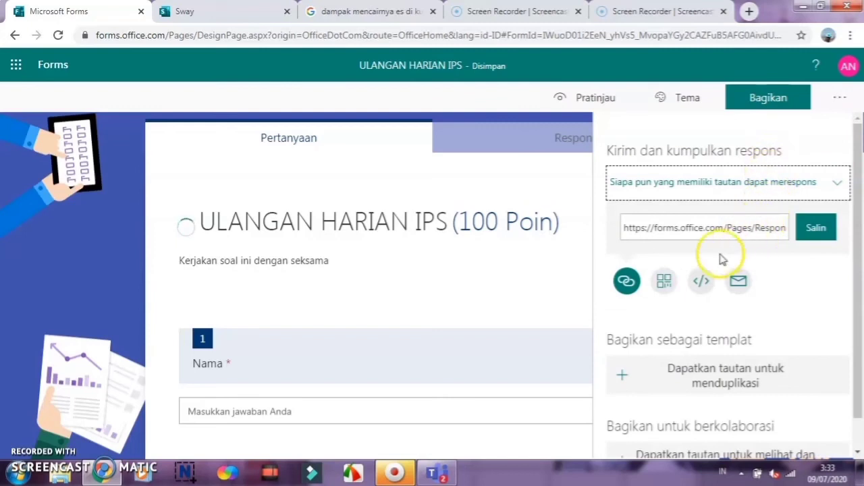
pyautogui.click(702, 282)
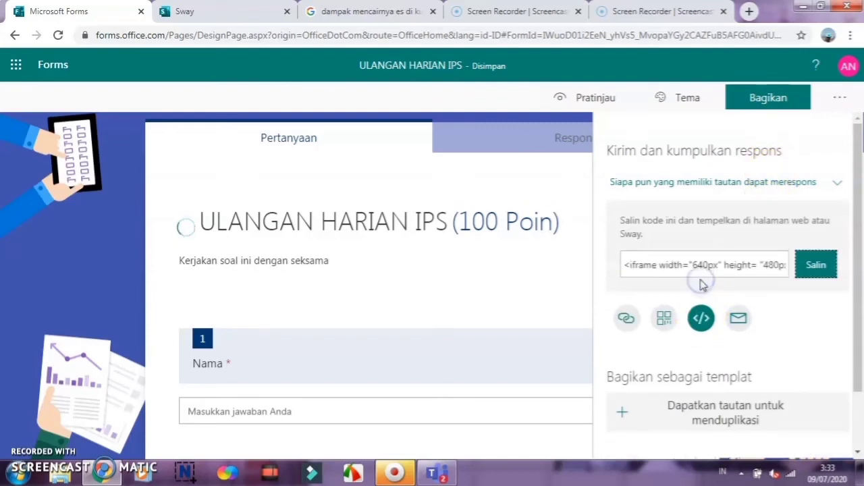
pyautogui.click(814, 268)
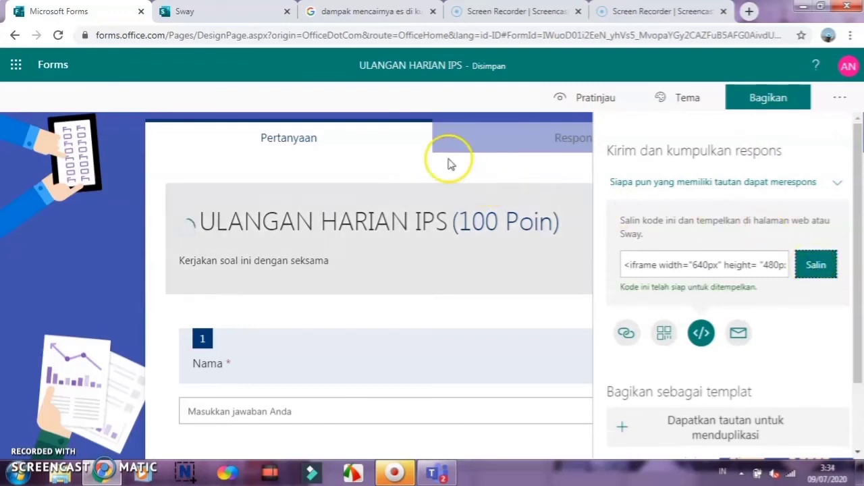
# - Return to Sway and paste the quiz's iframe code into the embed card
pyautogui.click(232, 14)
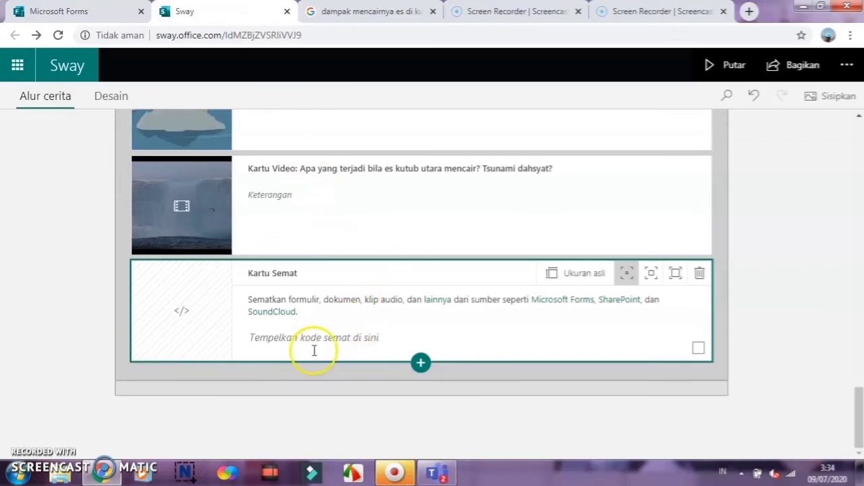
pyautogui.click(250, 339)
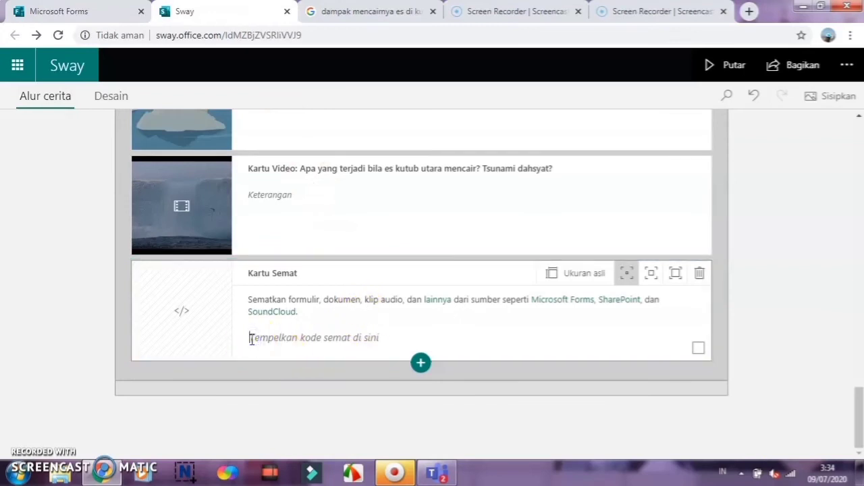
pyautogui.hotkey('ctrl', 'v')
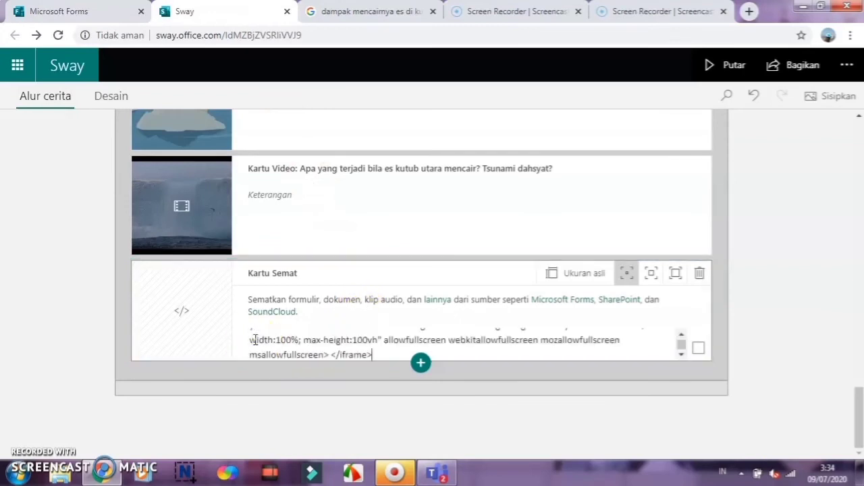
pyautogui.click(542, 421)
pyautogui.scroll(1, 439, 413)
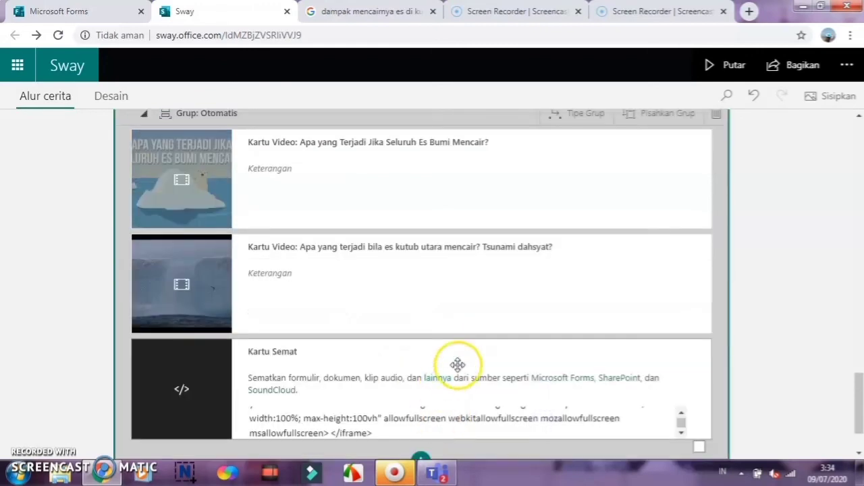
pyautogui.scroll(-1, 540, 392)
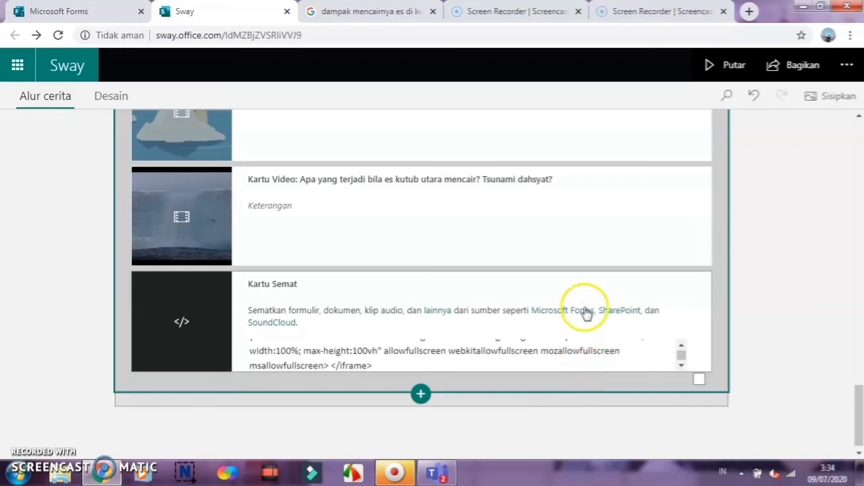
# - Play the Sway and look through the title and cause sections down to the image stack
pyautogui.click(741, 68)
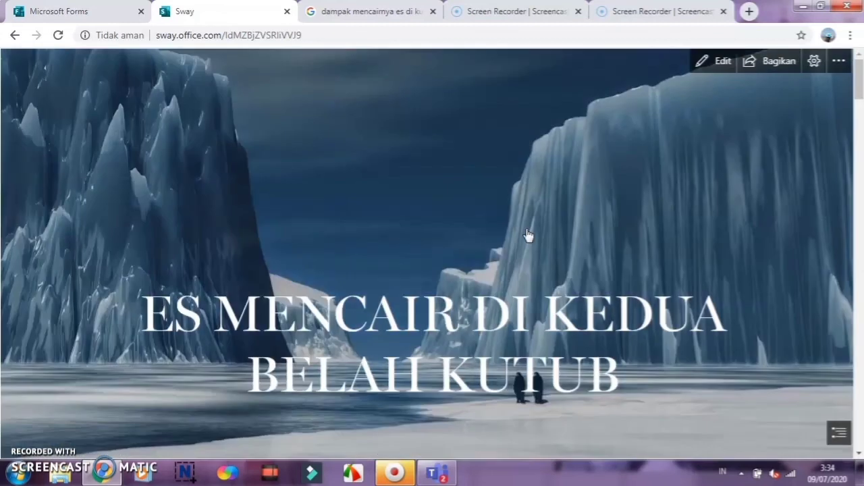
pyautogui.scroll(-3, 528, 235)
pyautogui.click(496, 229)
pyautogui.scroll(-5, 430, 276)
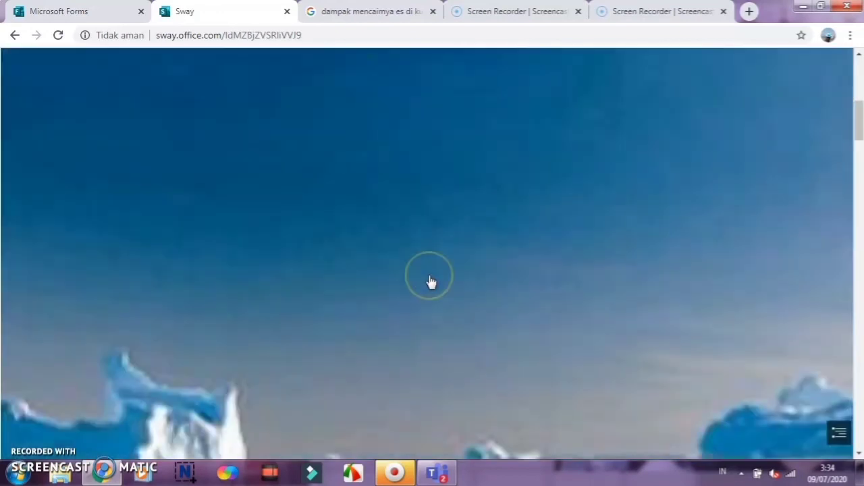
pyautogui.scroll(-2, 432, 282)
pyautogui.scroll(-8, 432, 282)
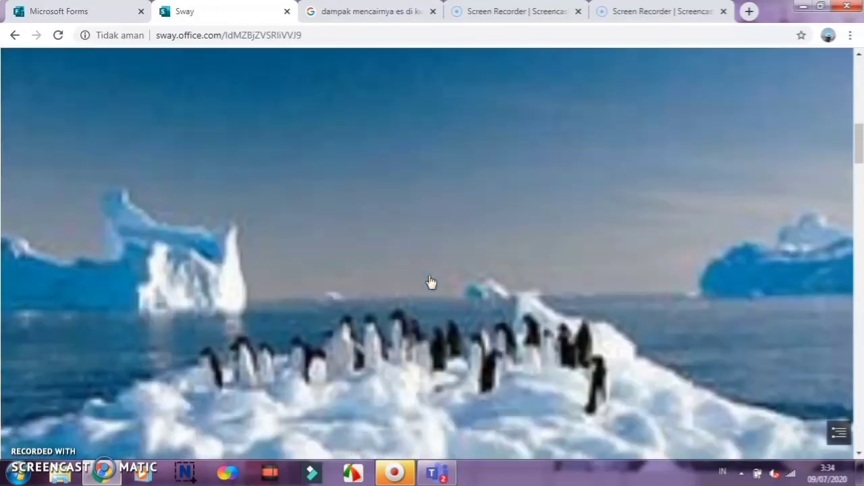
pyautogui.scroll(-4, 431, 282)
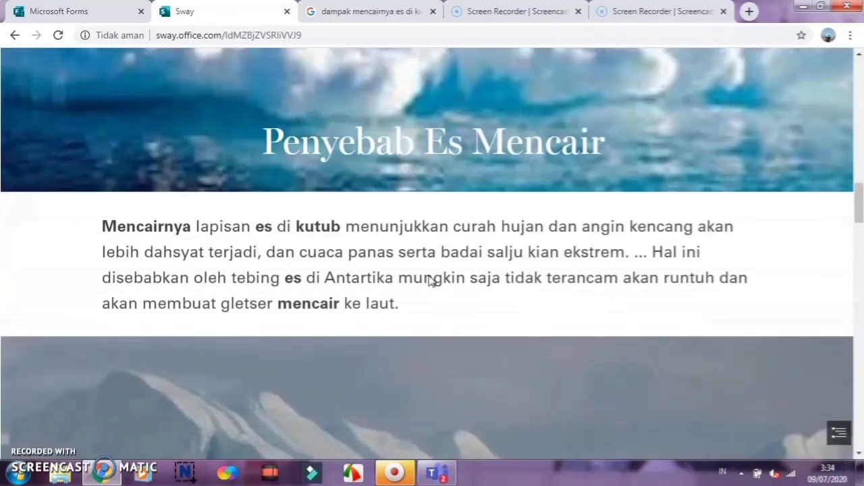
pyautogui.scroll(-3, 431, 283)
pyautogui.scroll(-12, 431, 282)
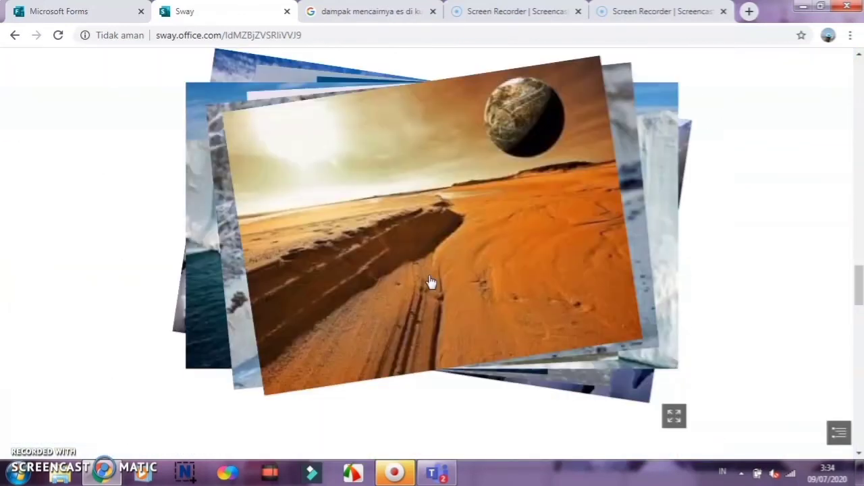
# - Flip through the pictures in the image stack up to the penguins on the iceberg
pyautogui.moveTo(433, 278); pyautogui.dragTo(451, 255)
pyautogui.click(449, 249)
pyautogui.click(449, 250)
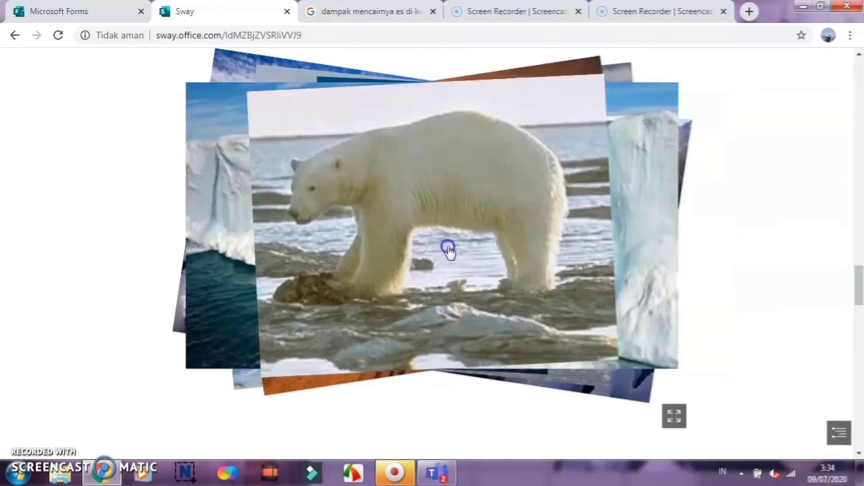
pyautogui.click(449, 250)
pyautogui.click(449, 250)
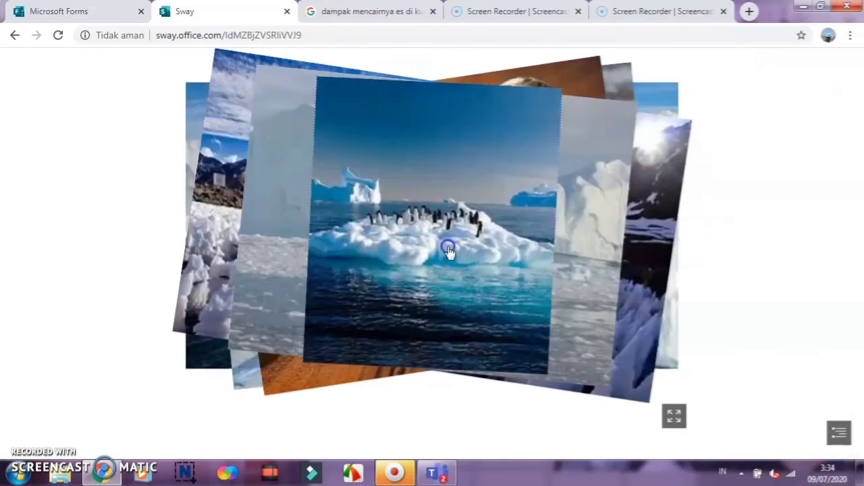
pyautogui.click(439, 272)
# - Examine the embedded ULANGAN HARIAN IPS quiz below the videos through to its submit button, and return to editing the Sway
pyautogui.scroll(-5, 436, 274)
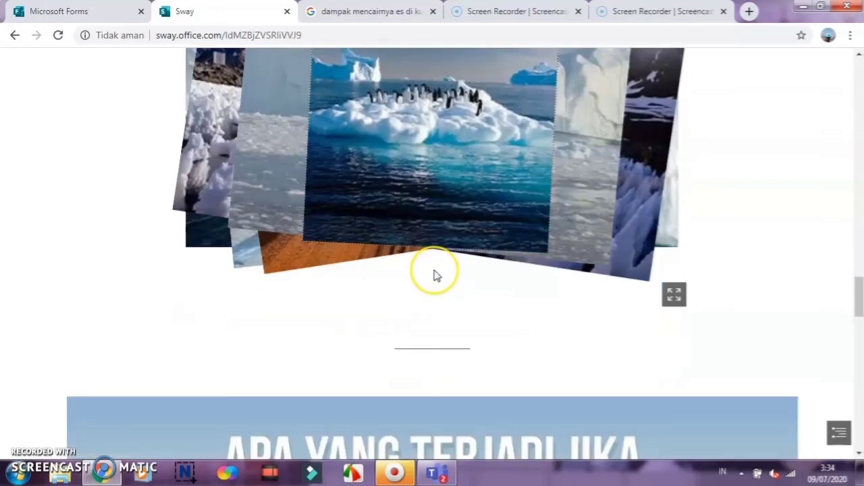
pyautogui.scroll(-3, 445, 331)
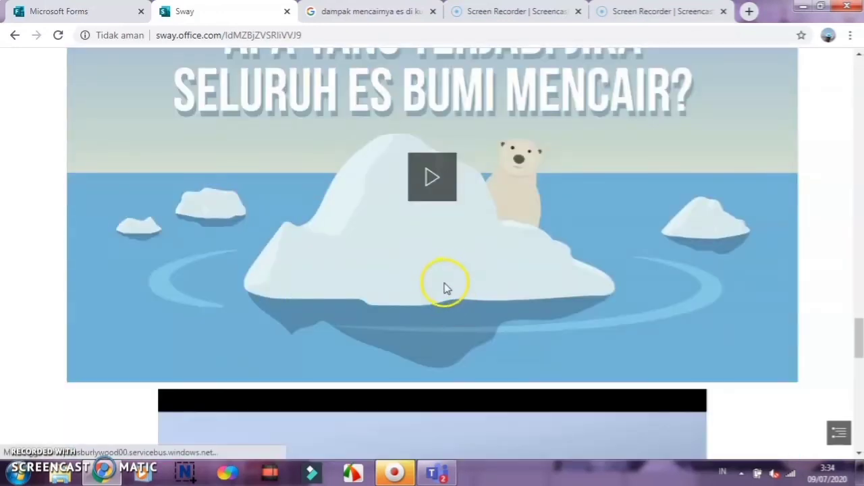
pyautogui.scroll(-5, 442, 287)
pyautogui.scroll(-4, 445, 308)
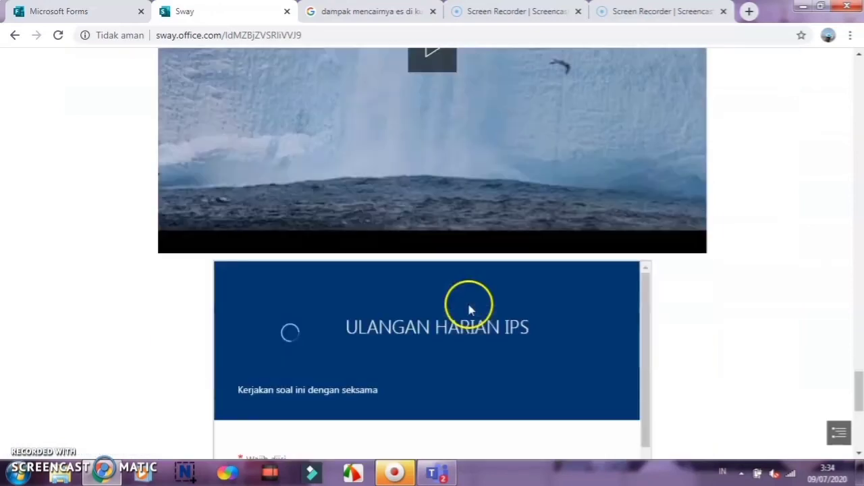
pyautogui.scroll(-2, 469, 305)
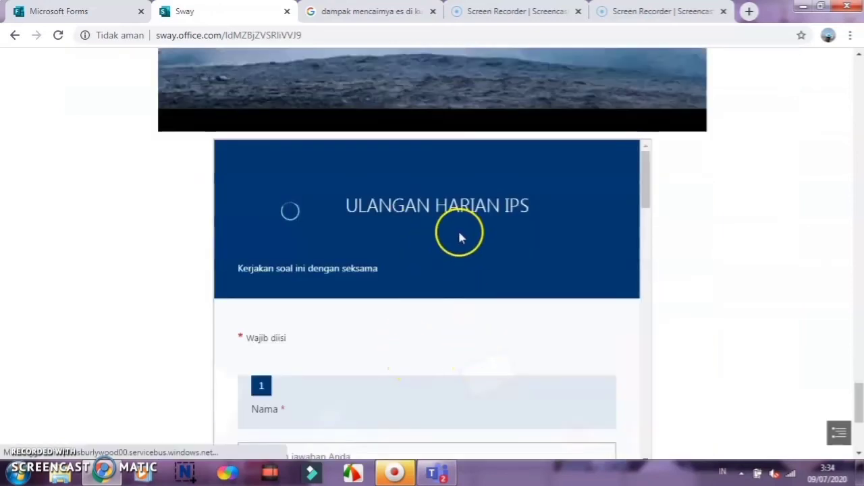
pyautogui.scroll(-2, 367, 288)
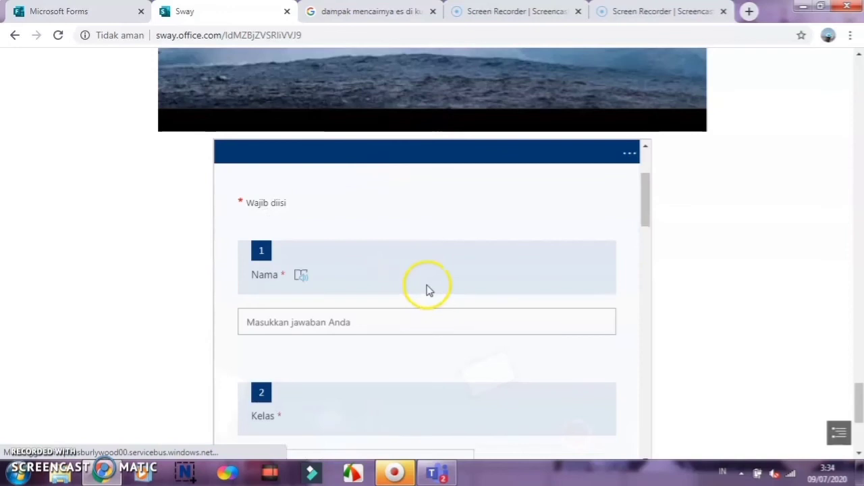
pyautogui.scroll(-5, 427, 290)
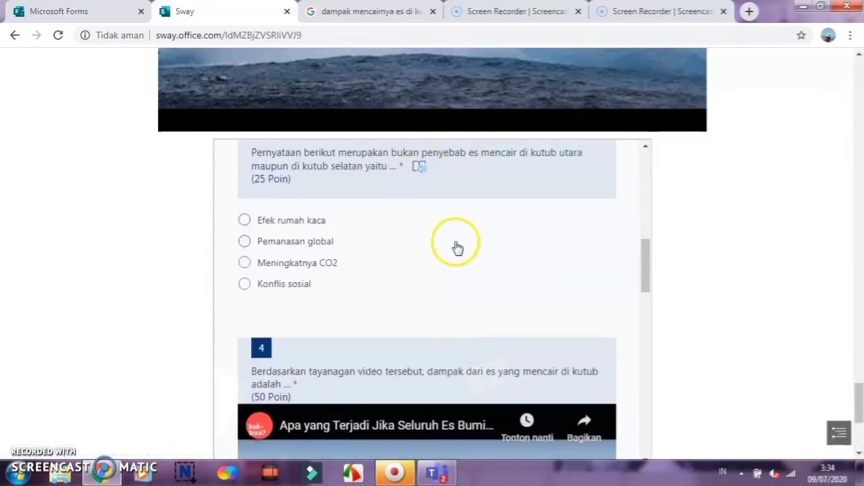
pyautogui.scroll(2, 455, 247)
pyautogui.scroll(-6, 463, 271)
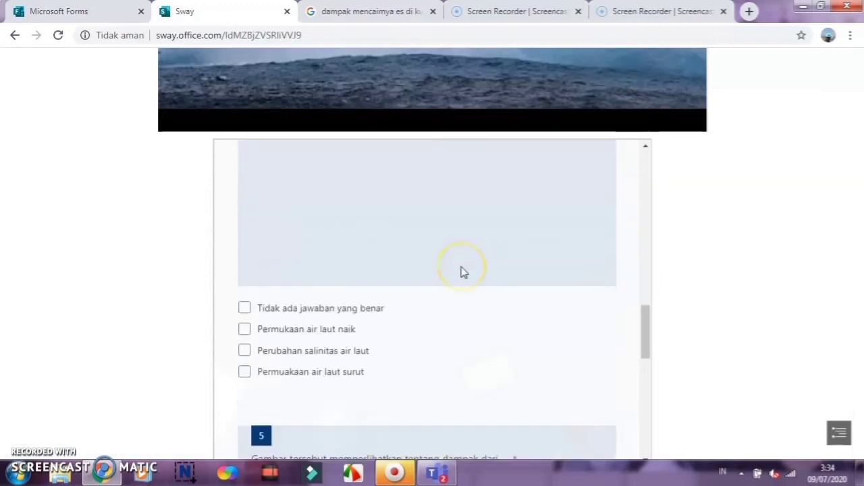
pyautogui.scroll(-5, 463, 274)
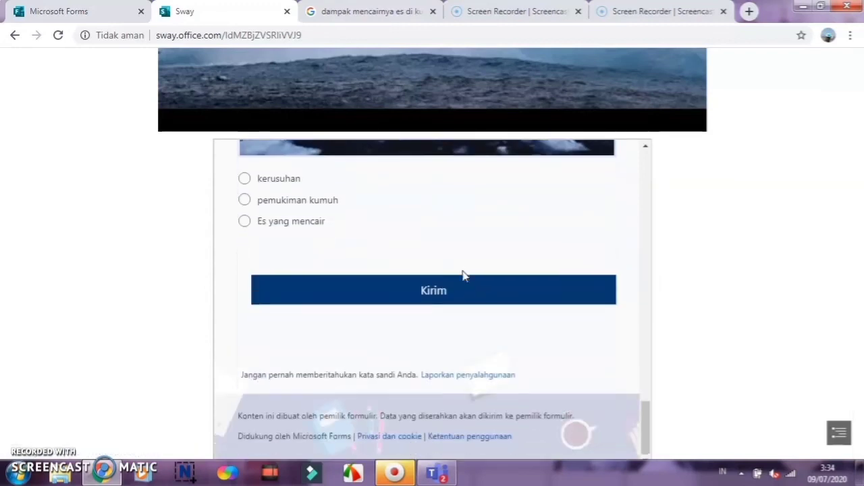
pyautogui.scroll(10, 743, 257)
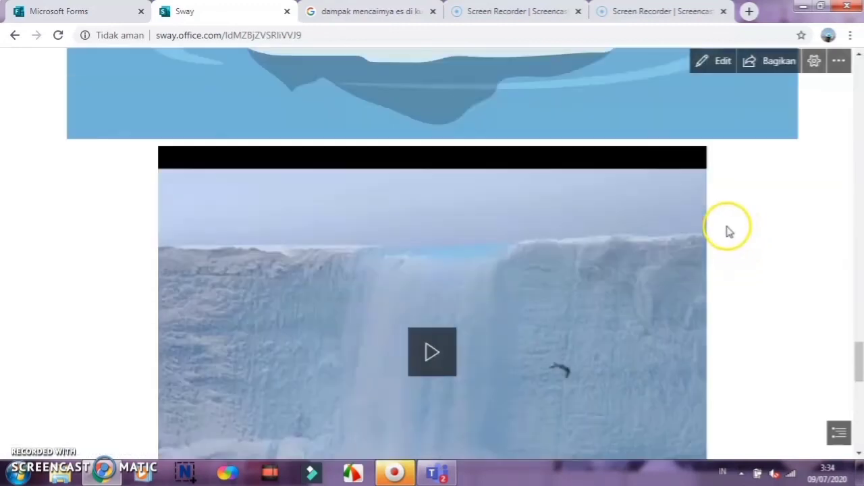
pyautogui.scroll(4, 706, 232)
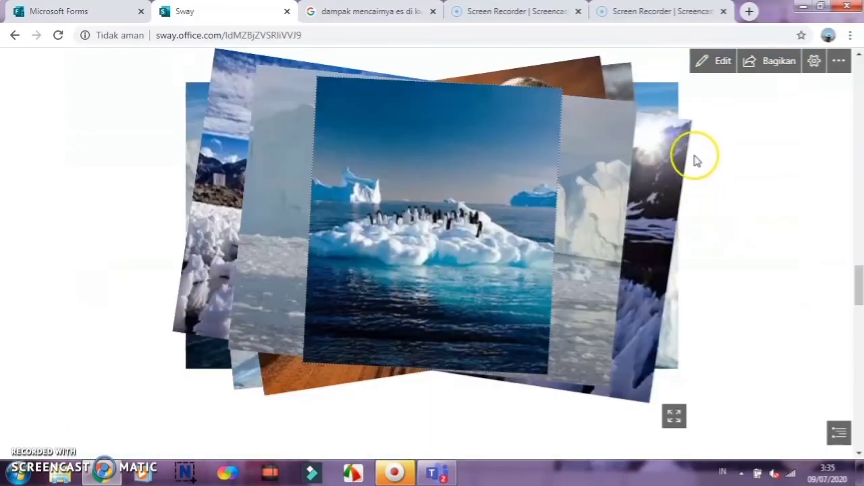
pyautogui.click(723, 67)
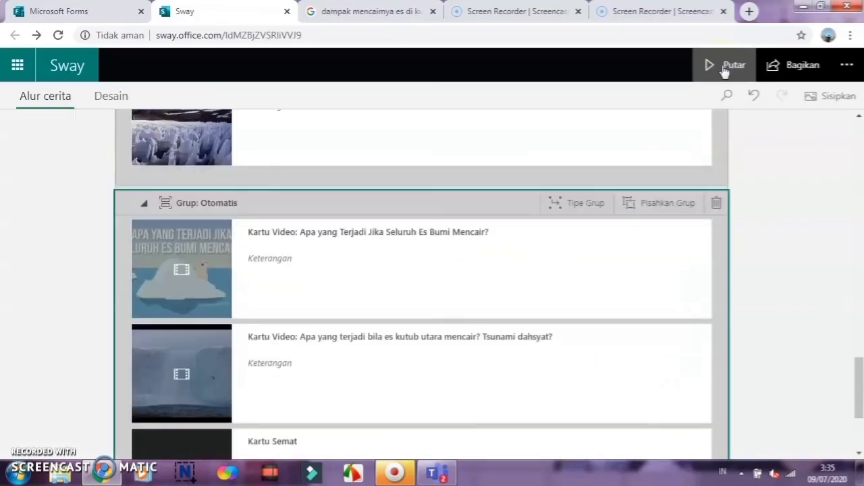
# - Open the Sway's design view, remix its style twice and bring up the layout options
pyautogui.click(109, 98)
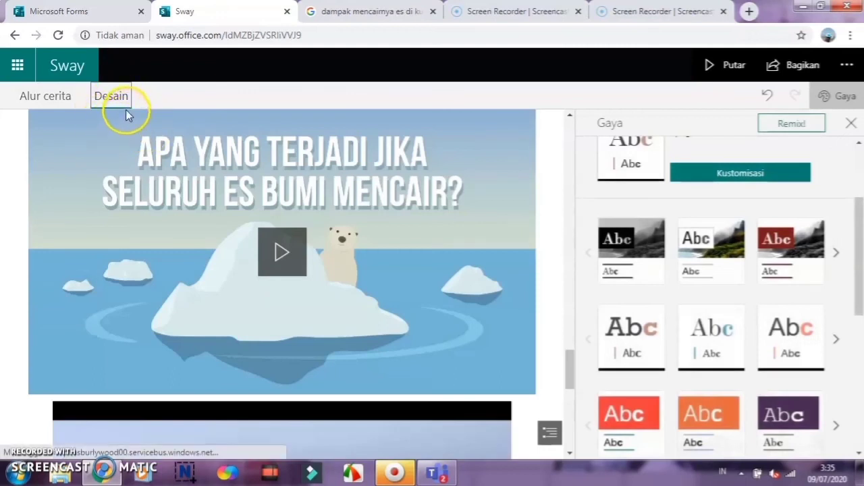
pyautogui.click(51, 103)
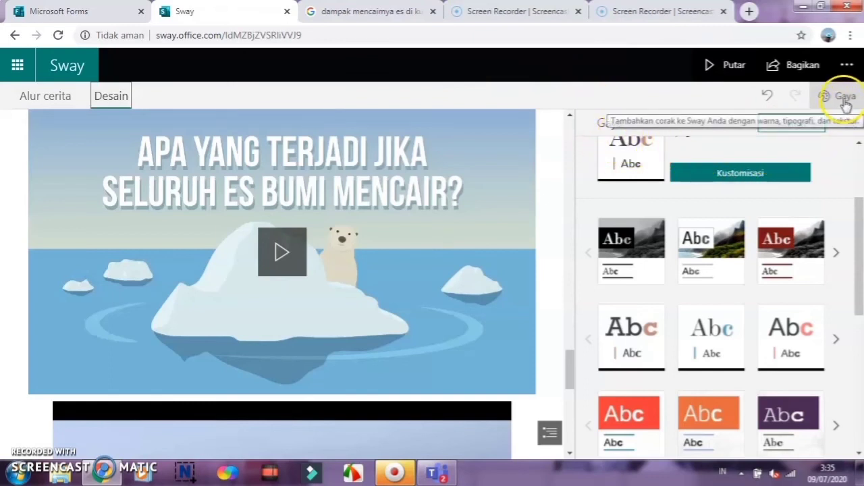
pyautogui.click(791, 126)
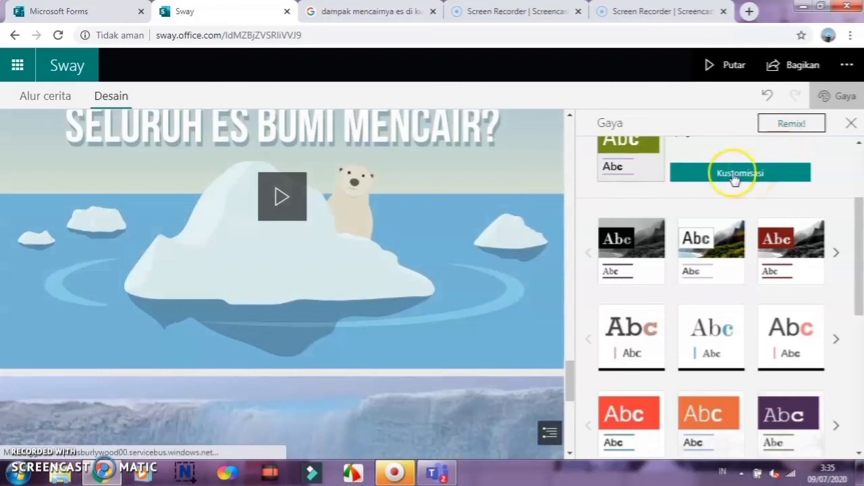
pyautogui.click(795, 124)
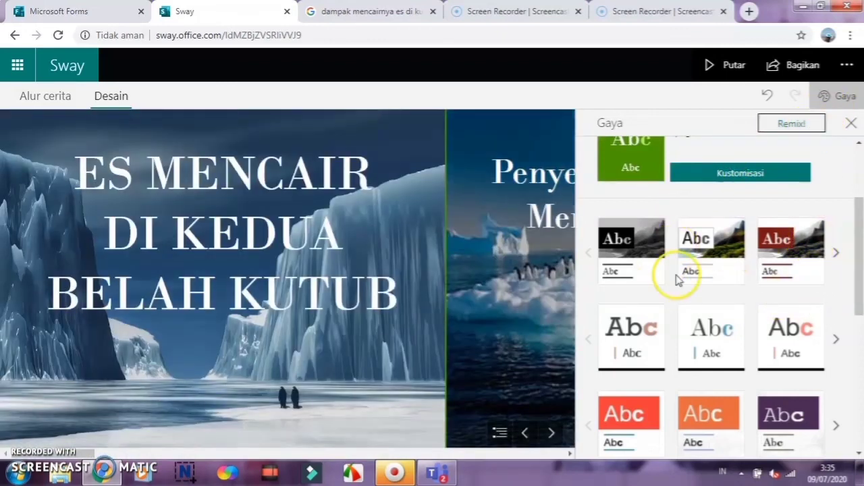
pyautogui.scroll(2, 678, 277)
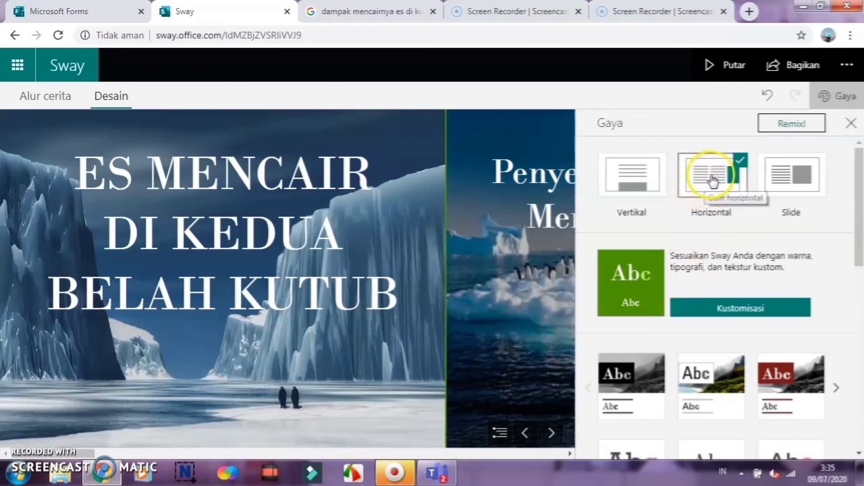
# - Preview the next sections in the horizontal layout, and switch the Sway to the Vertikal layout
pyautogui.click(552, 436)
pyautogui.click(552, 436)
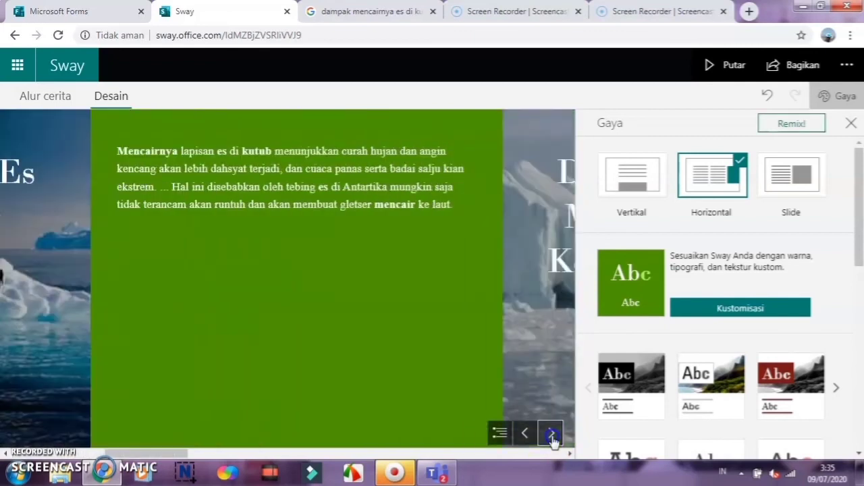
pyautogui.click(621, 175)
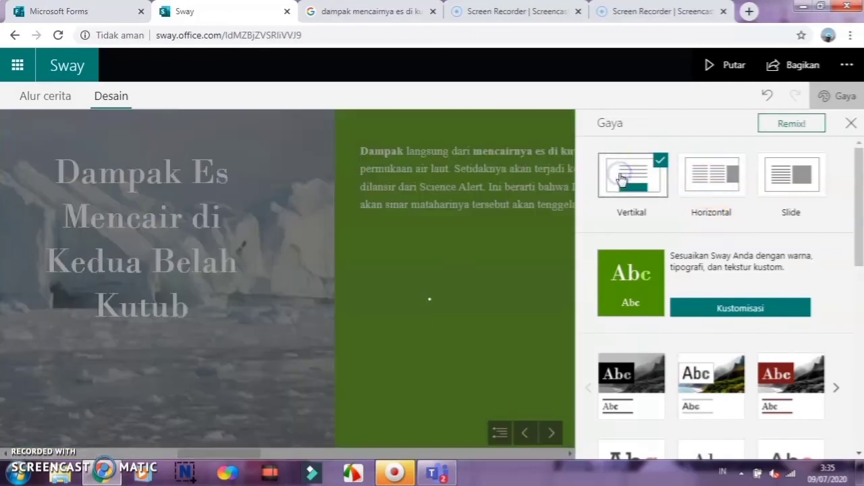
# - Apply the white style with the geometric line pattern and green-accented slab lettering to the Sway, and close the style options
pyautogui.scroll(-1, 770, 308)
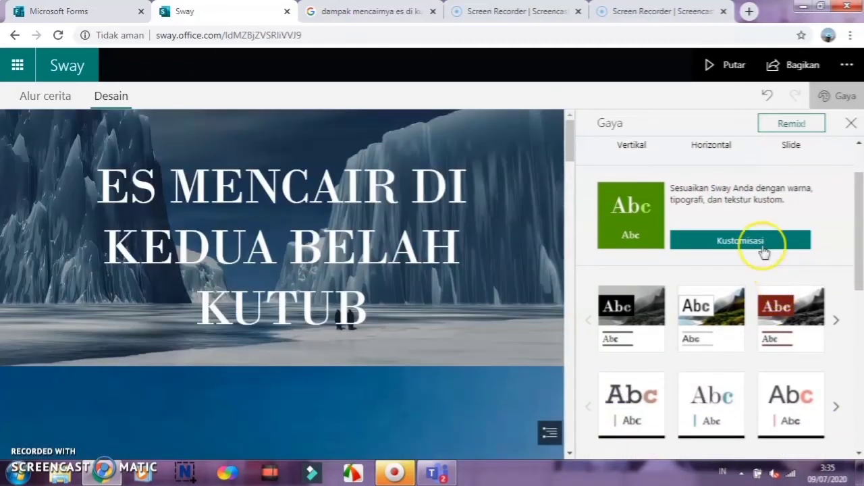
pyautogui.scroll(-1, 721, 338)
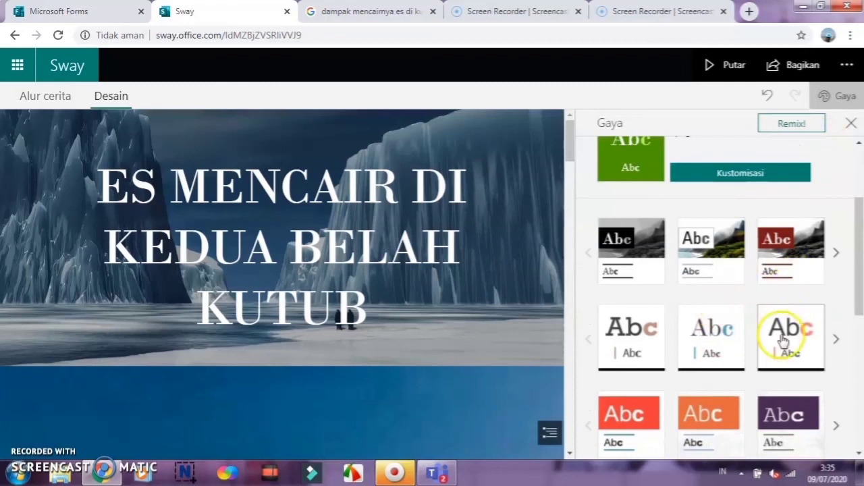
pyautogui.scroll(-5, 787, 329)
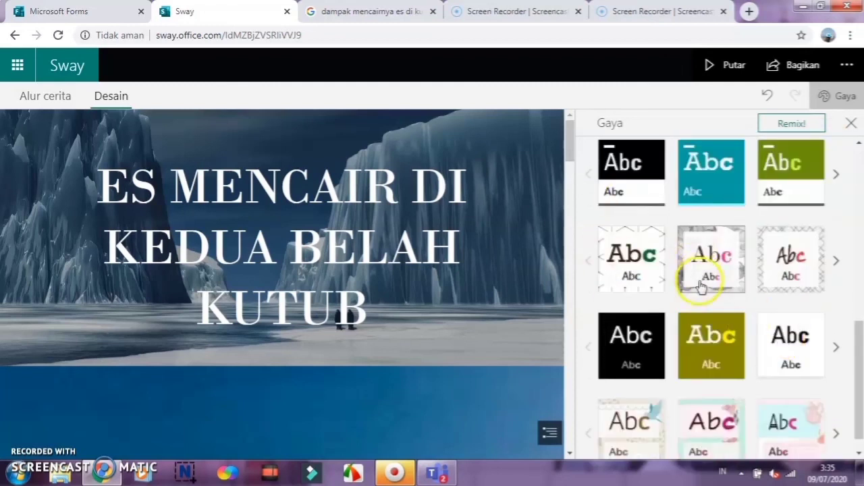
pyautogui.scroll(-1, 702, 279)
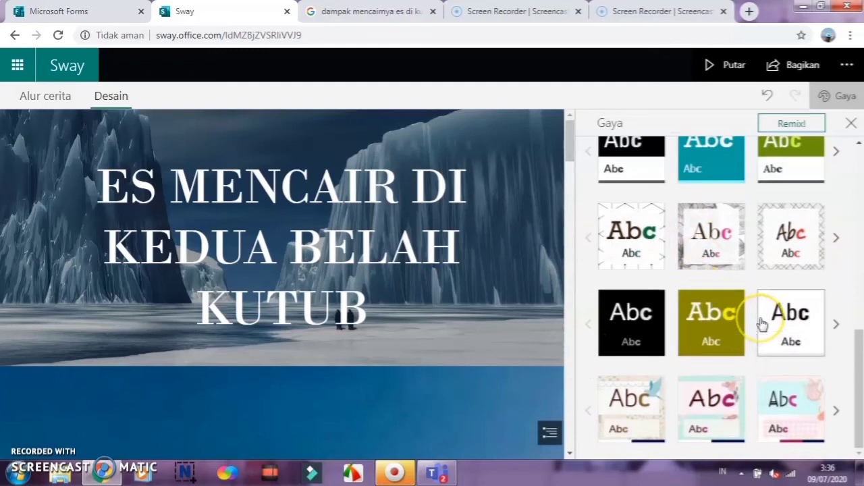
pyautogui.click(624, 249)
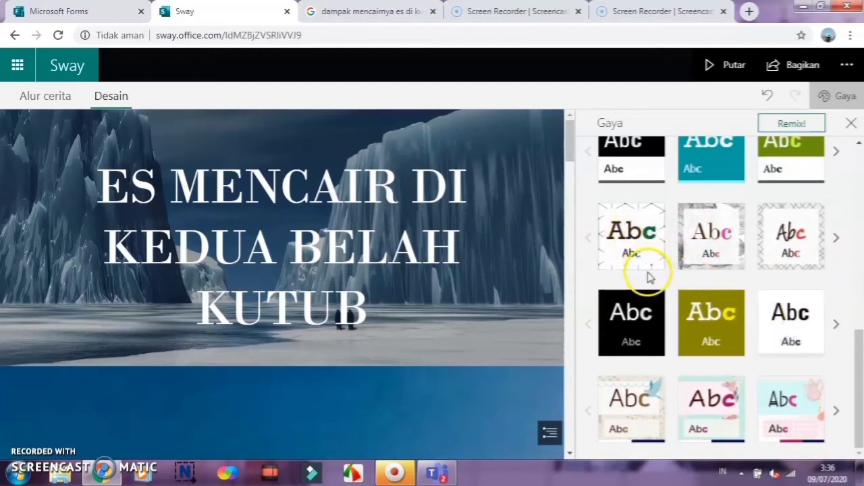
pyautogui.click(633, 230)
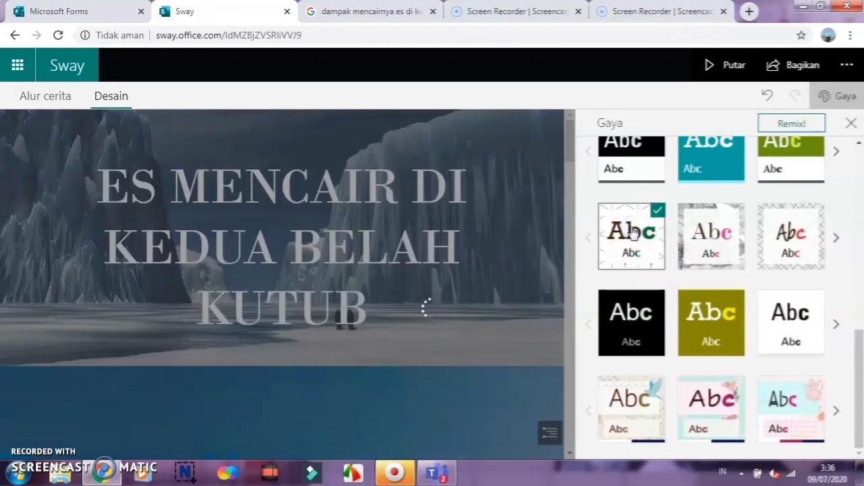
pyautogui.click(631, 239)
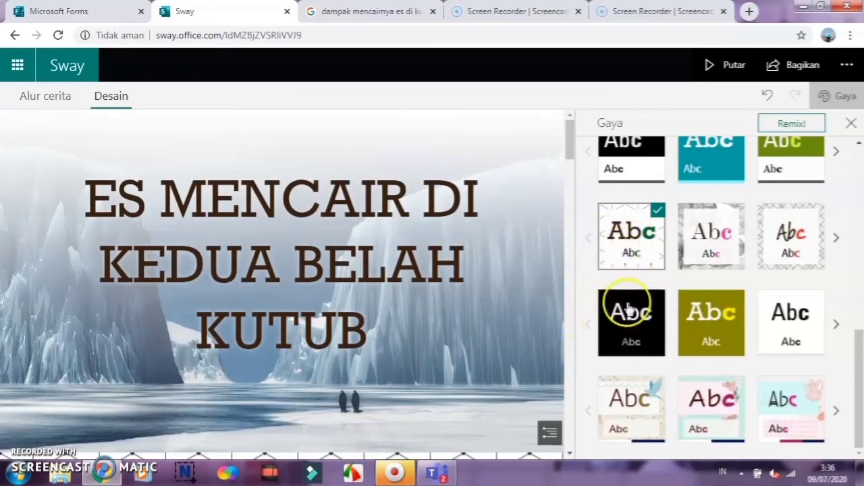
pyautogui.click(621, 219)
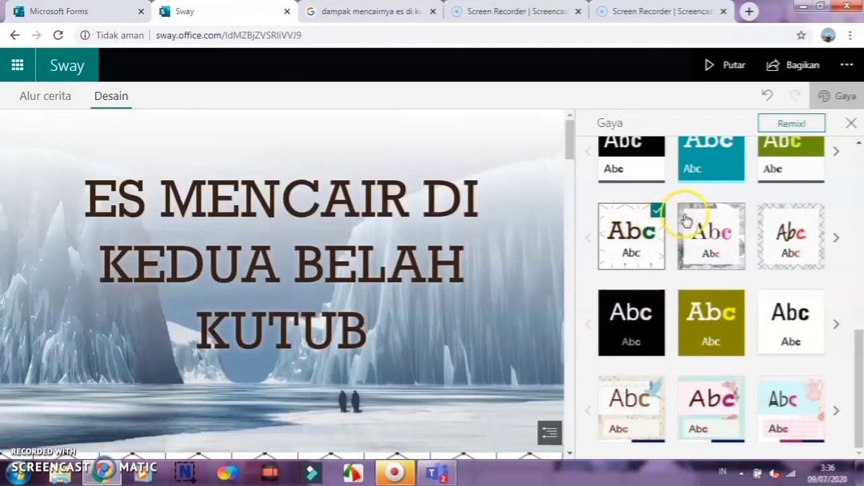
pyautogui.scroll(-5, 294, 247)
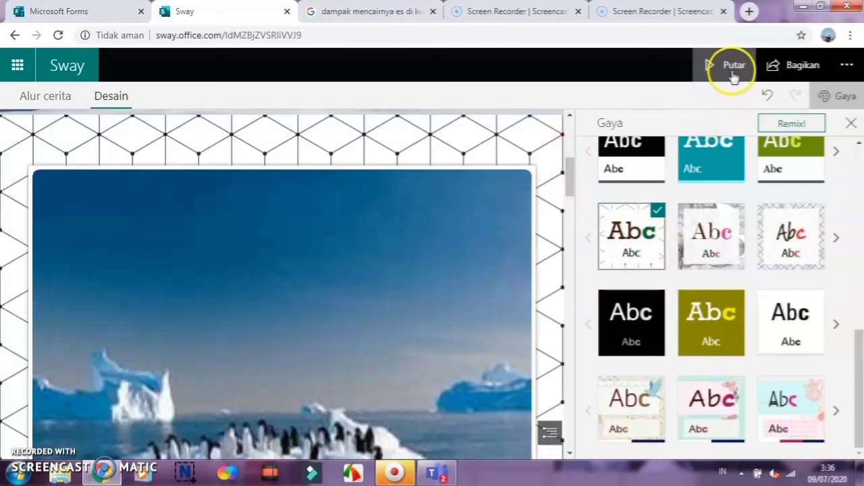
pyautogui.click(853, 123)
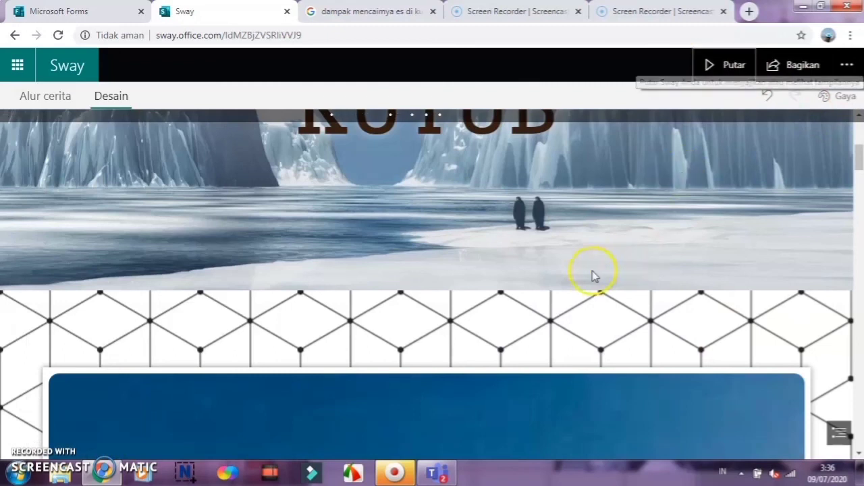
# - Look through the restyled Sway from the title past the cause and impact sections to the image stack
pyautogui.scroll(-8, 635, 246)
pyautogui.scroll(10, 636, 244)
pyautogui.scroll(2, 627, 230)
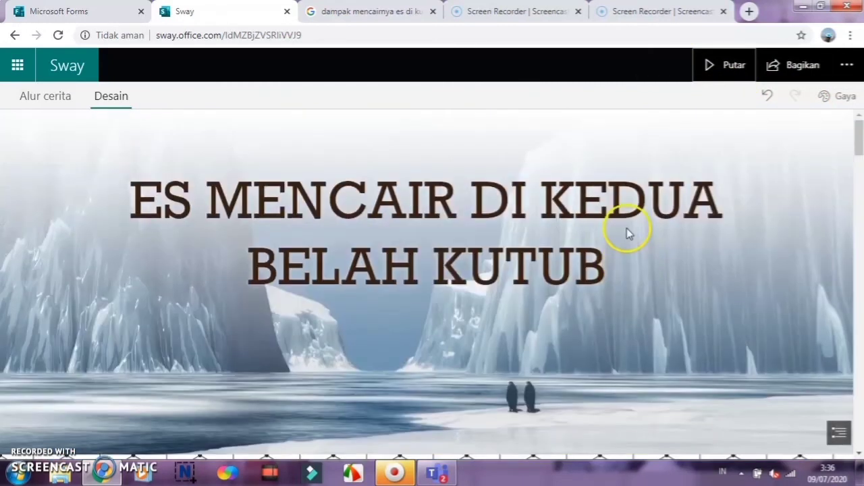
pyautogui.scroll(-1, 585, 230)
pyautogui.scroll(-8, 584, 231)
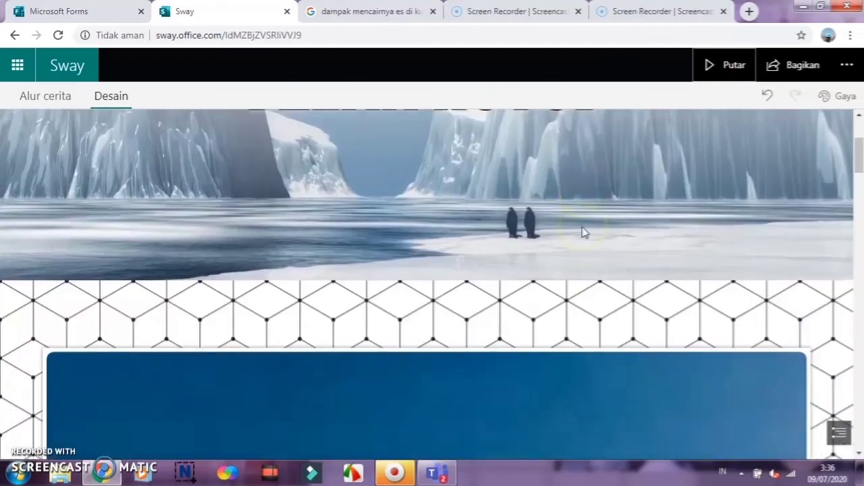
pyautogui.scroll(-8, 576, 236)
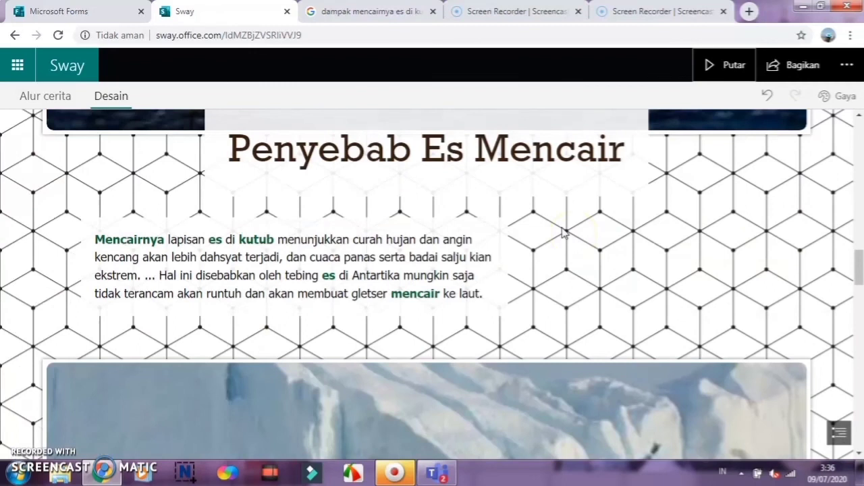
pyautogui.scroll(-8, 564, 232)
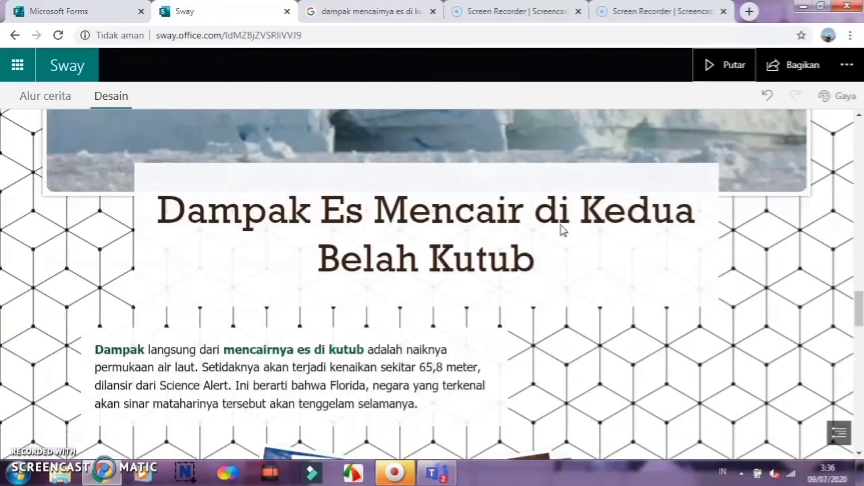
pyautogui.scroll(-8, 563, 231)
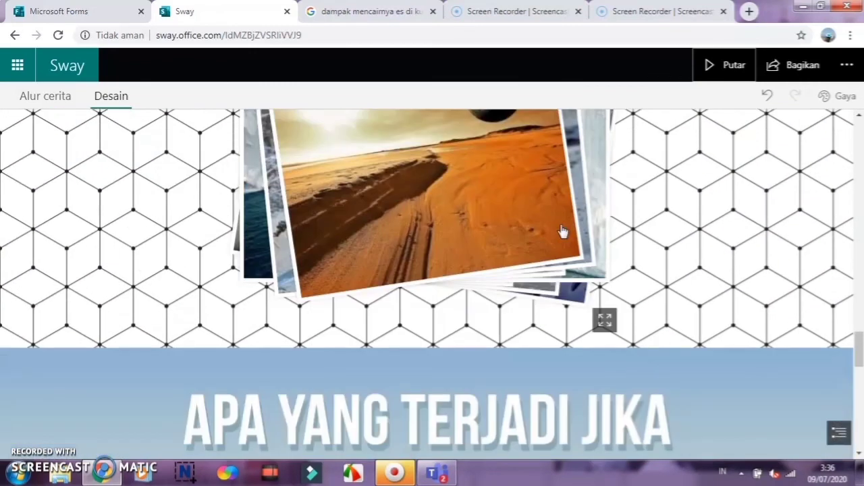
# - Flip through the pictures in the image stack below the impact text, past the fox, polar bear and ice cliffs
pyautogui.click(412, 178)
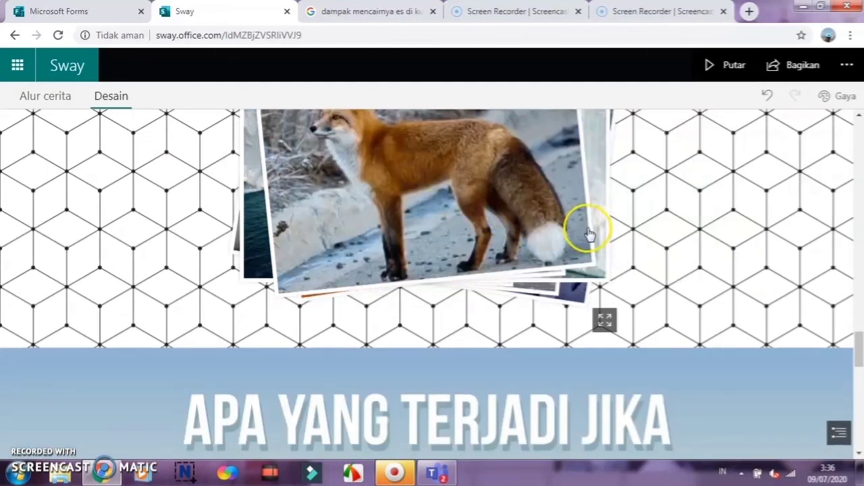
pyautogui.scroll(2, 554, 239)
pyautogui.click(470, 300)
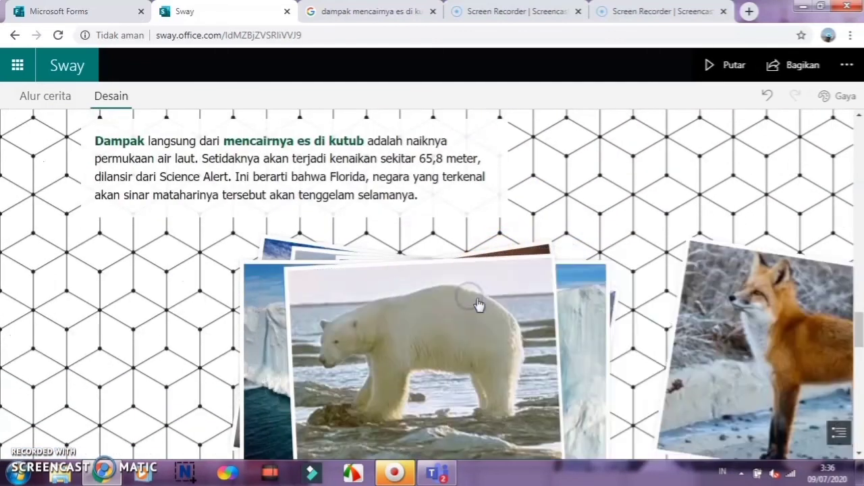
pyautogui.scroll(-1, 477, 299)
pyautogui.click(477, 299)
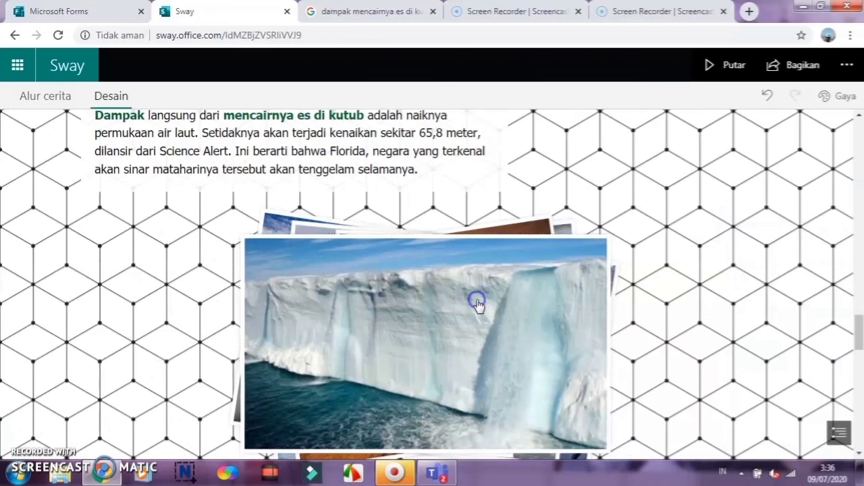
pyautogui.click(477, 306)
pyautogui.click(477, 306)
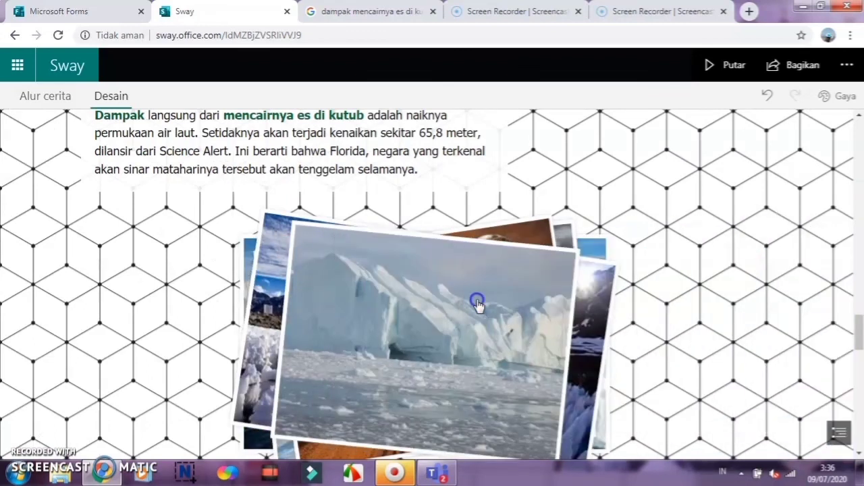
pyautogui.click(475, 299)
# - Examine the videos and the embedded Microsoft Forms block at the end of the Sway, and return to the title
pyautogui.scroll(-2, 476, 297)
pyautogui.scroll(-8, 475, 295)
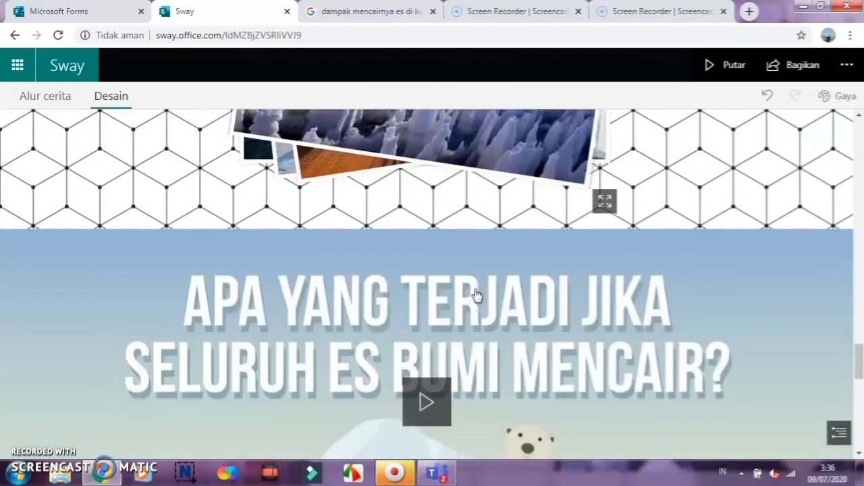
pyautogui.scroll(-2, 473, 294)
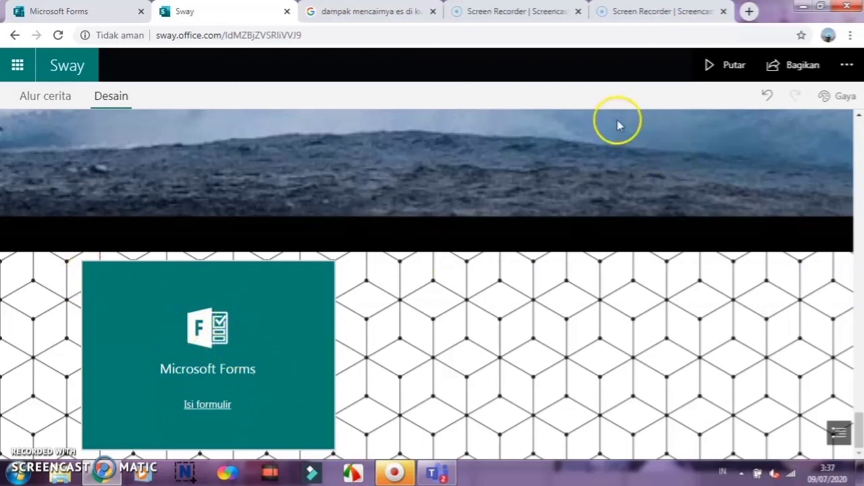
pyautogui.scroll(5, 693, 228)
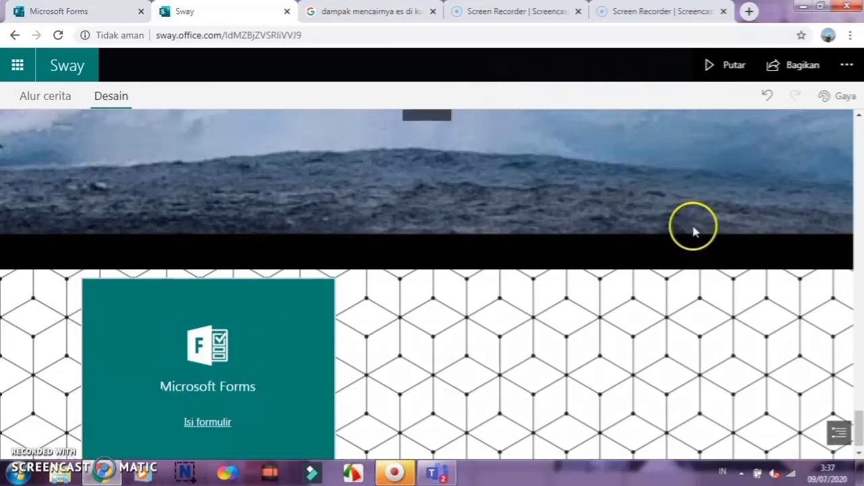
pyautogui.scroll(15, 669, 229)
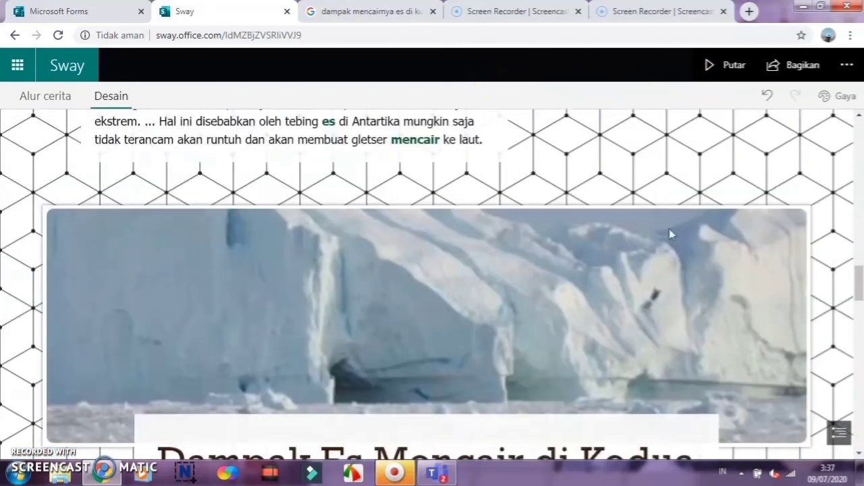
pyautogui.scroll(2, 685, 157)
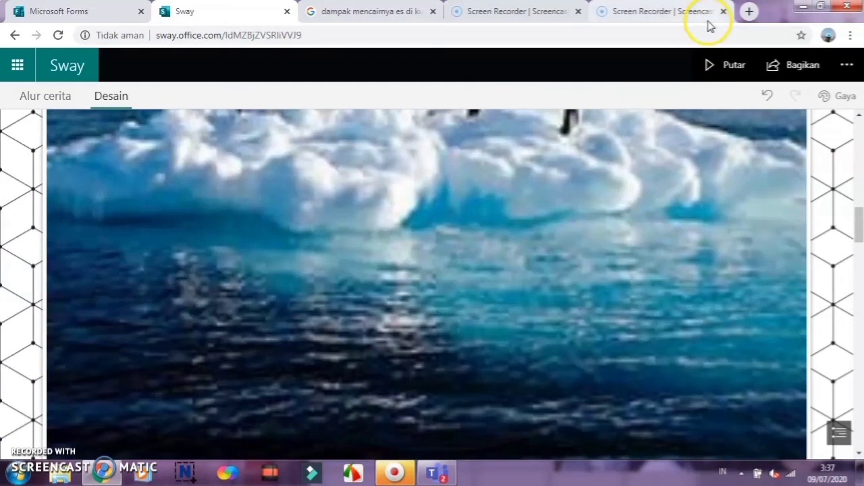
pyautogui.scroll(3, 675, 173)
pyautogui.scroll(10, 595, 156)
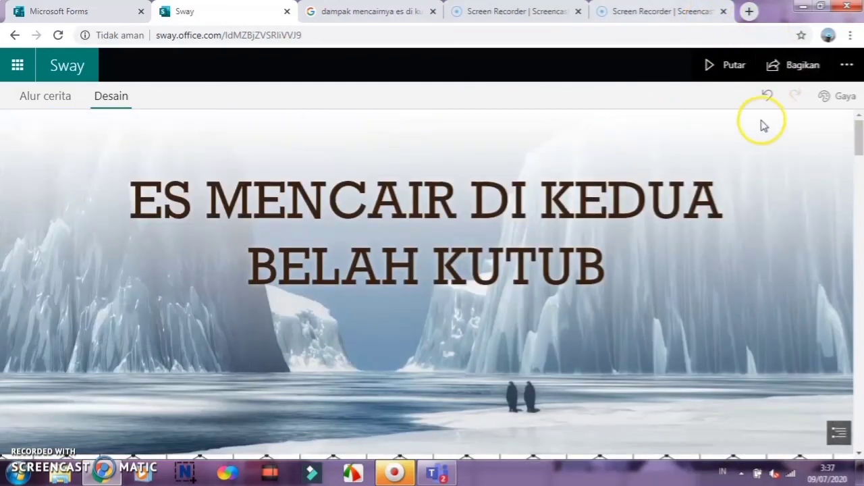
# - Set the Sway's sharing to anyone with the link (Siapa pun yang memiliki tautan), with view-only access
pyautogui.click(808, 70)
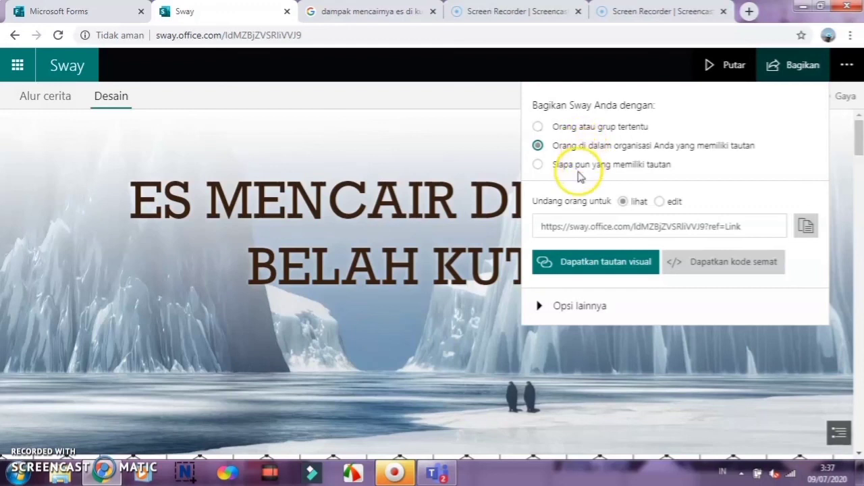
pyautogui.click(539, 165)
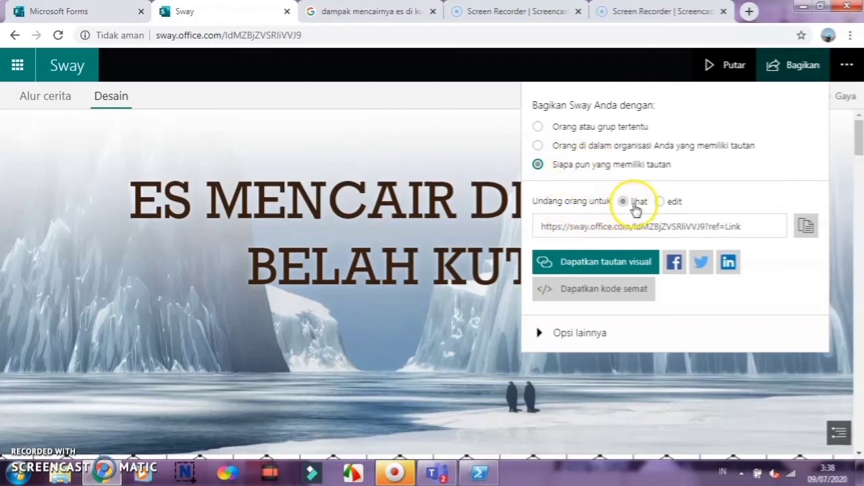
pyautogui.click(661, 202)
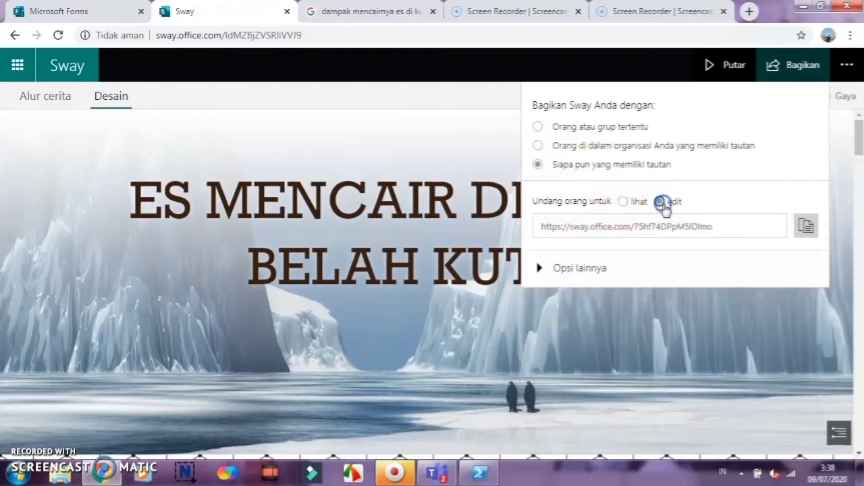
pyautogui.click(623, 202)
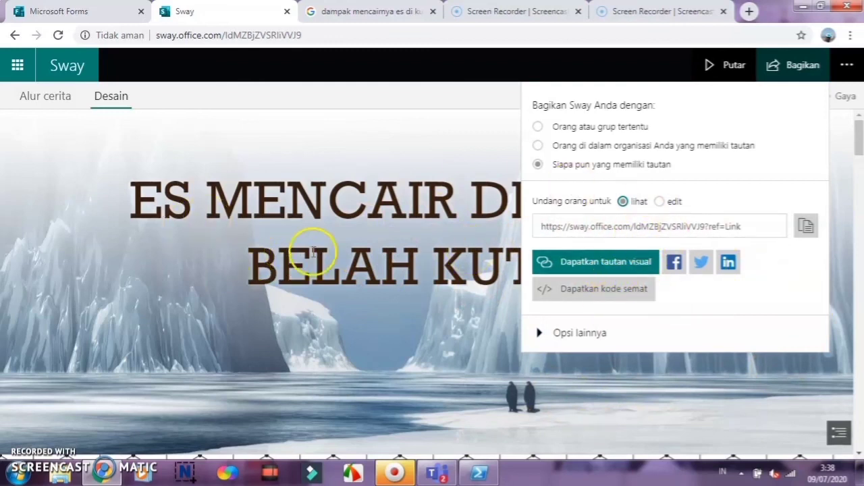
# - Copy the Sway's view link, close the sharing options and leave the title background deselected
pyautogui.click(803, 228)
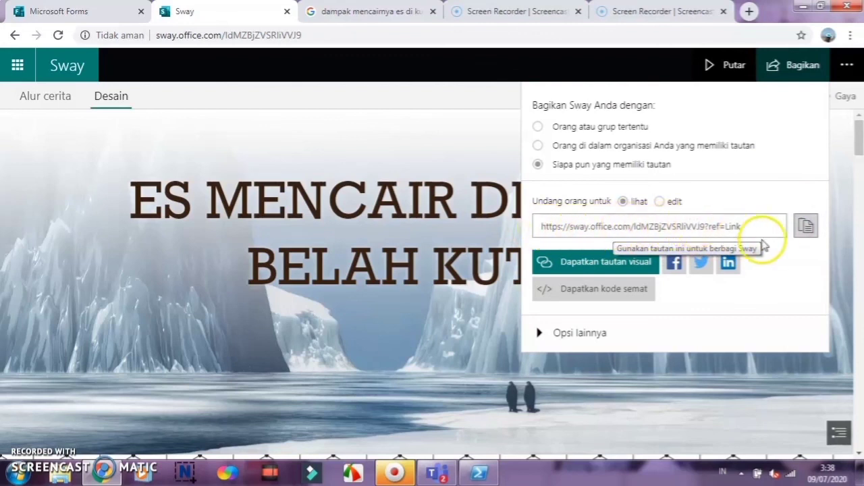
pyautogui.click(805, 230)
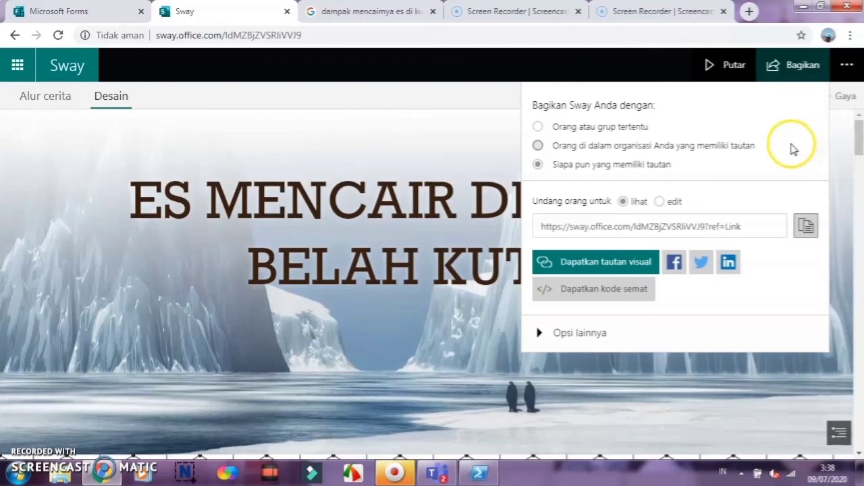
pyautogui.click(479, 123)
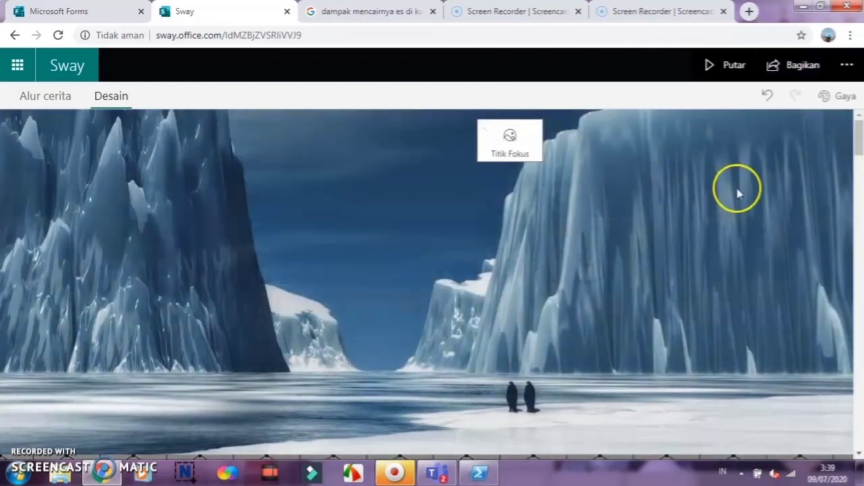
pyautogui.click(587, 181)
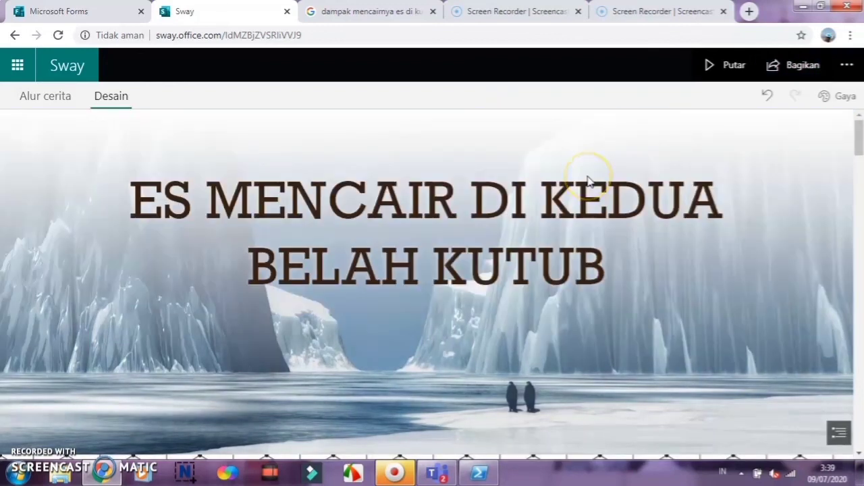
# - Review the finished Sway design from the title through the section pictures, image stack and video, and return to the Penyebab Es Mencair section
pyautogui.scroll(-7, 587, 181)
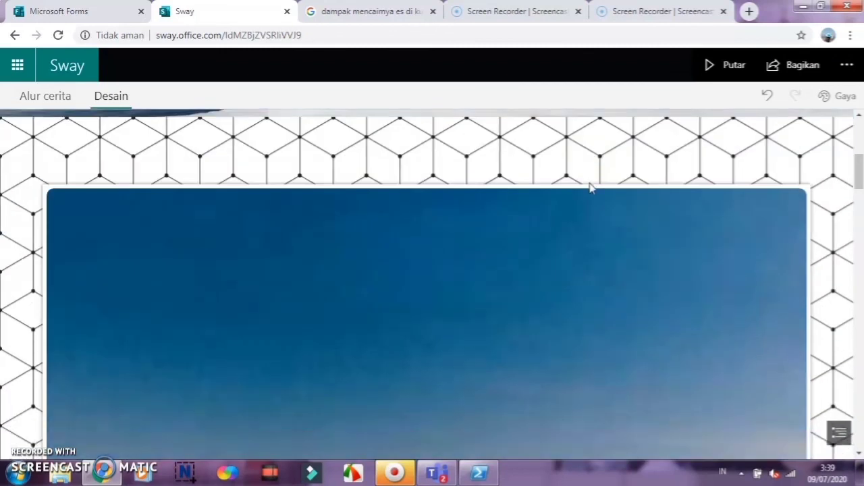
pyautogui.scroll(5, 590, 186)
pyautogui.scroll(-4, 589, 187)
pyautogui.scroll(-5, 590, 190)
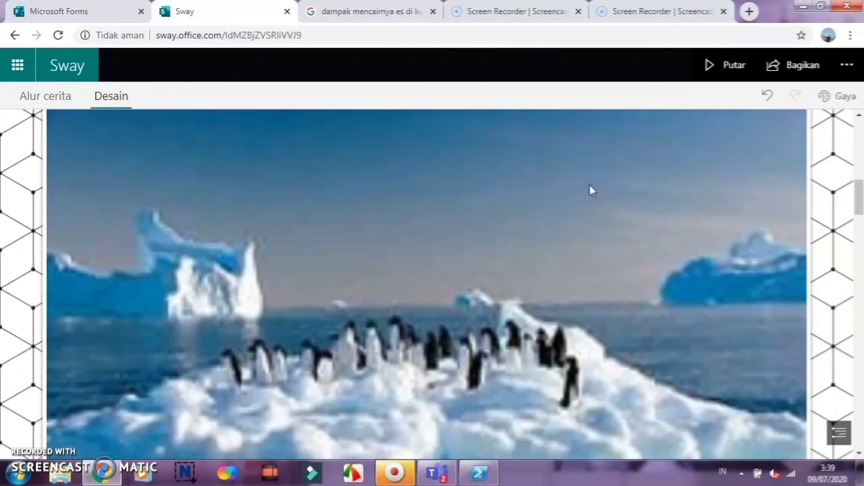
pyautogui.scroll(-10, 590, 188)
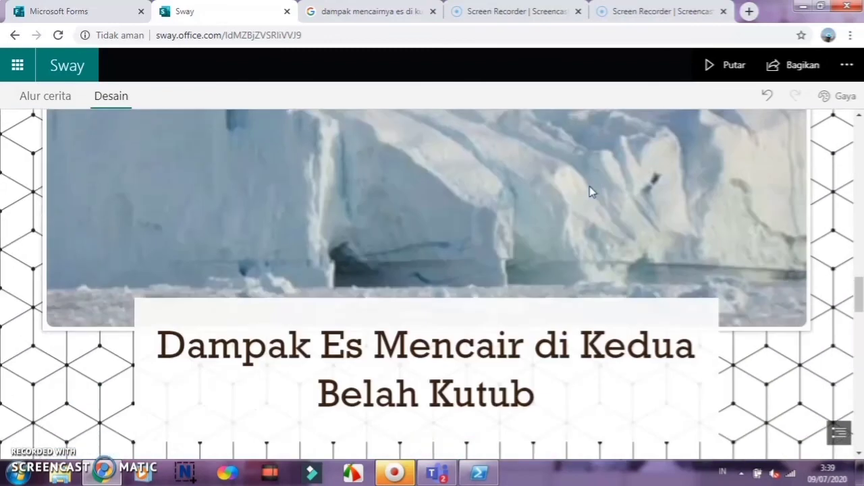
pyautogui.scroll(-3, 589, 191)
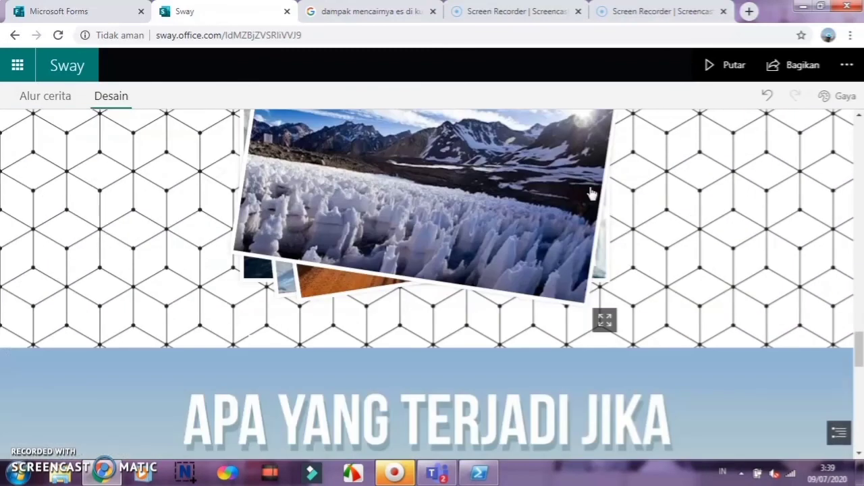
pyautogui.scroll(-3, 589, 193)
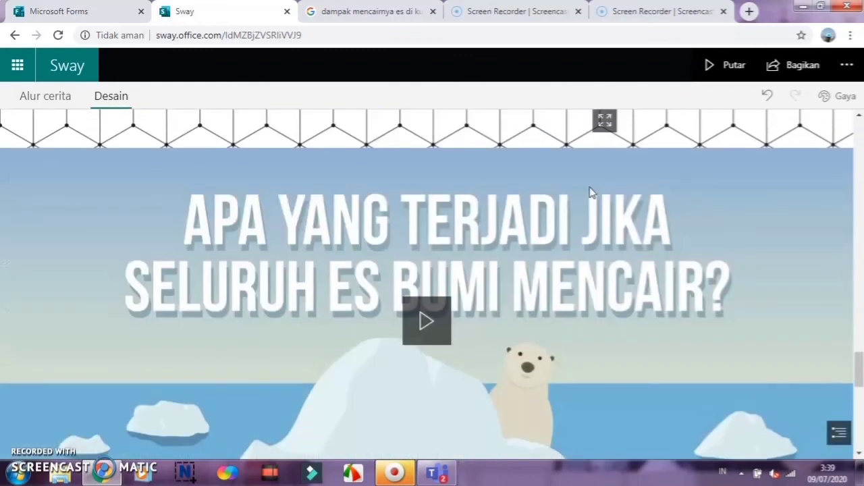
pyautogui.scroll(-10, 590, 193)
pyautogui.scroll(5, 590, 192)
pyautogui.scroll(2, 593, 193)
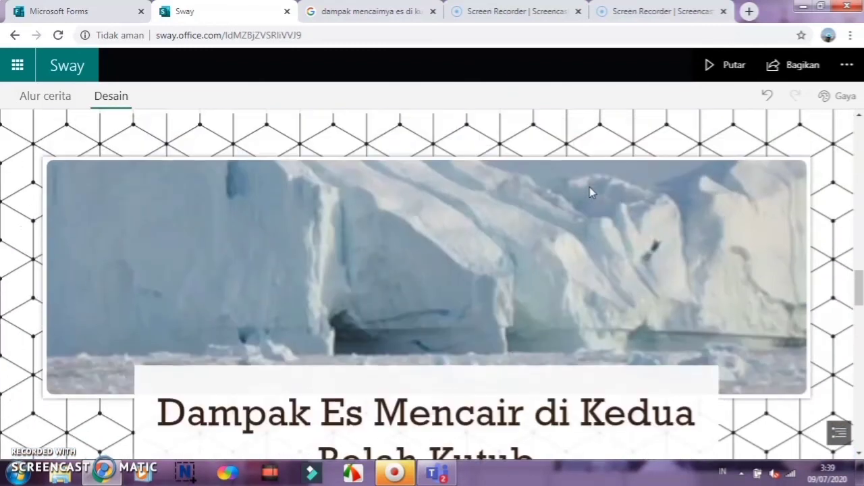
pyautogui.scroll(5, 592, 193)
pyautogui.scroll(2, 592, 193)
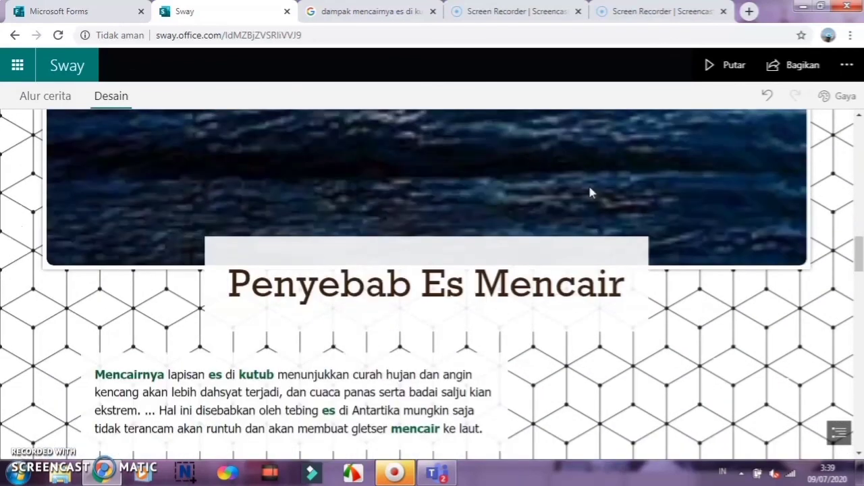